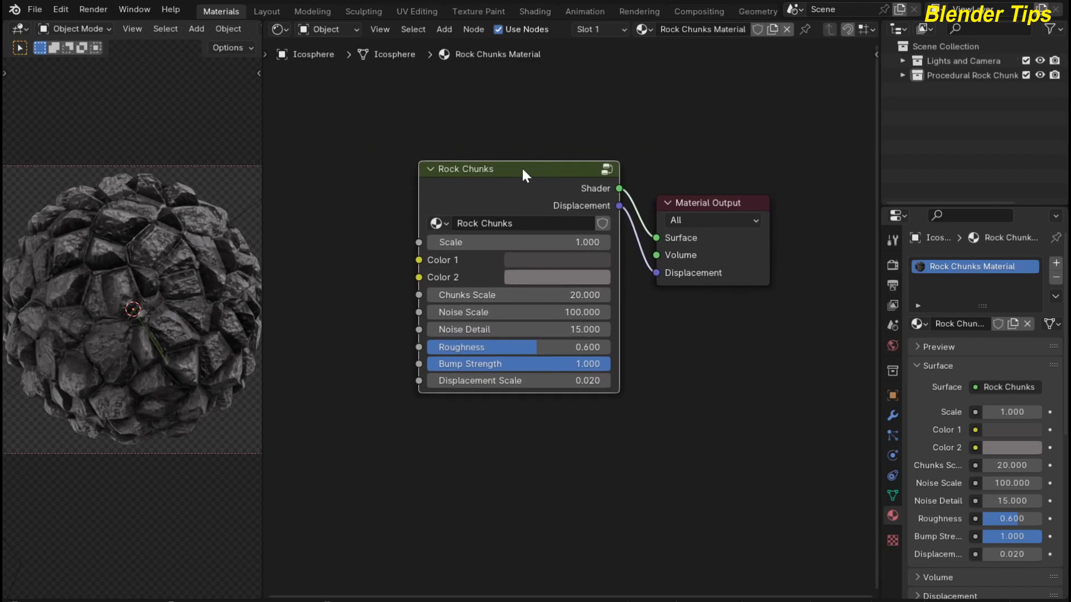
Look inside the Rock Chunks node group to examine its full node network, and return to the top-level material.
{"action": "key", "text": "Tab"}
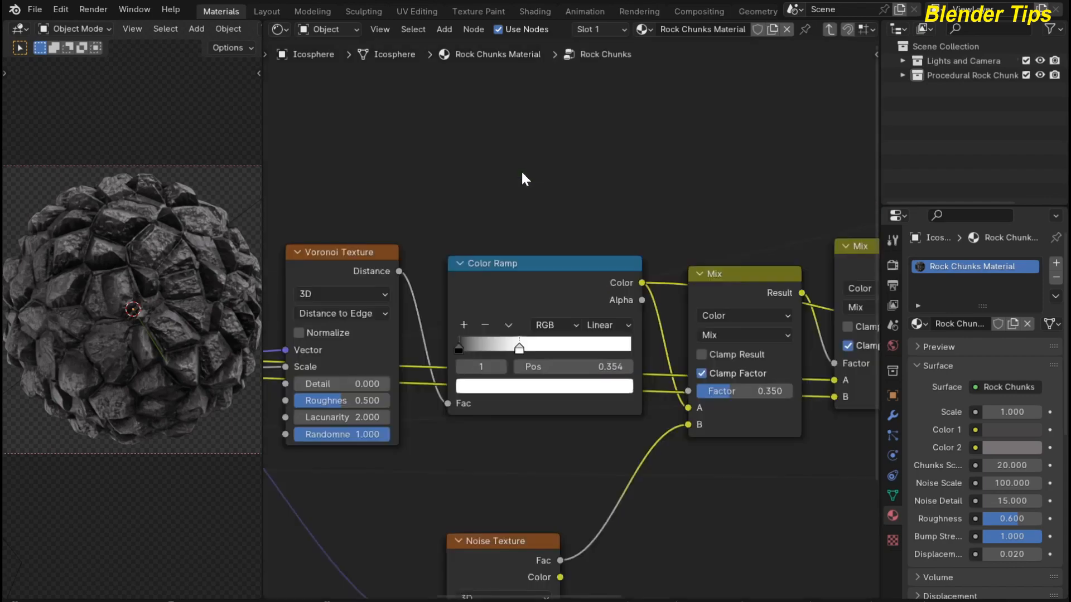
{"action": "key", "text": "Home"}
{"action": "scroll", "coordinate": [552, 178], "scroll_direction": "down", "scroll_amount": 1}
{"action": "middle_click_drag", "start_coordinate": [538, 201], "coordinate": [530, 161]}
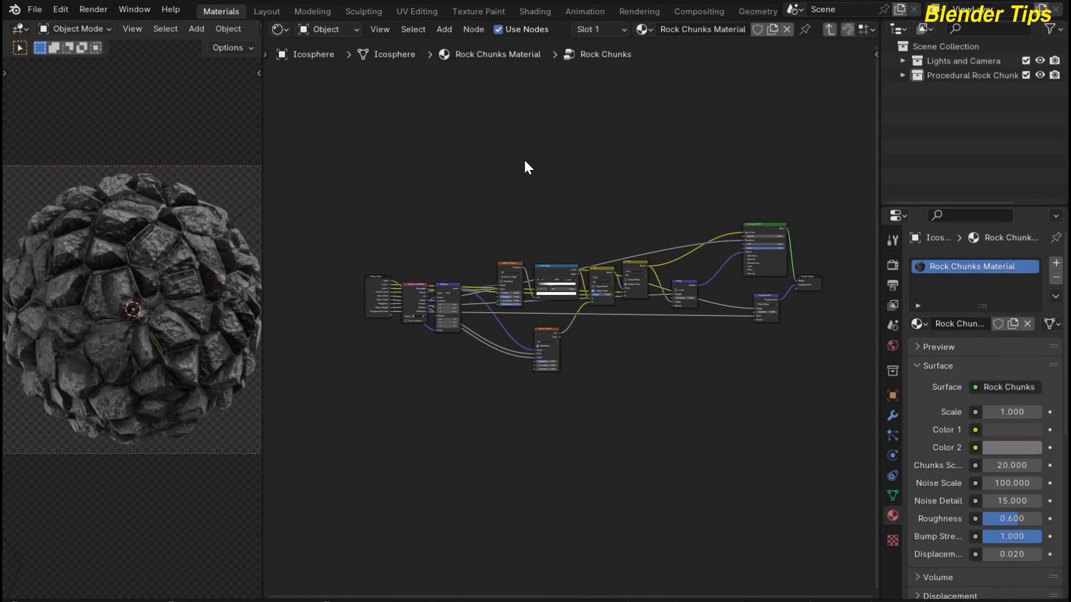
{"action": "key", "text": "Tab"}
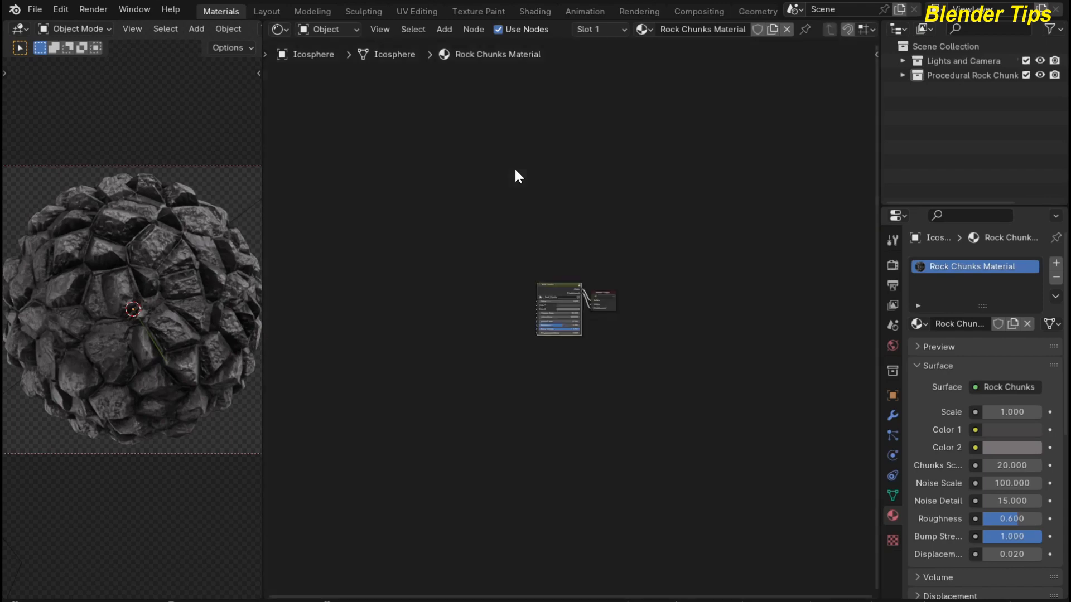
{"action": "key", "text": "Home"}
{"action": "scroll", "coordinate": [480, 120], "scroll_direction": "up", "scroll_amount": 5}
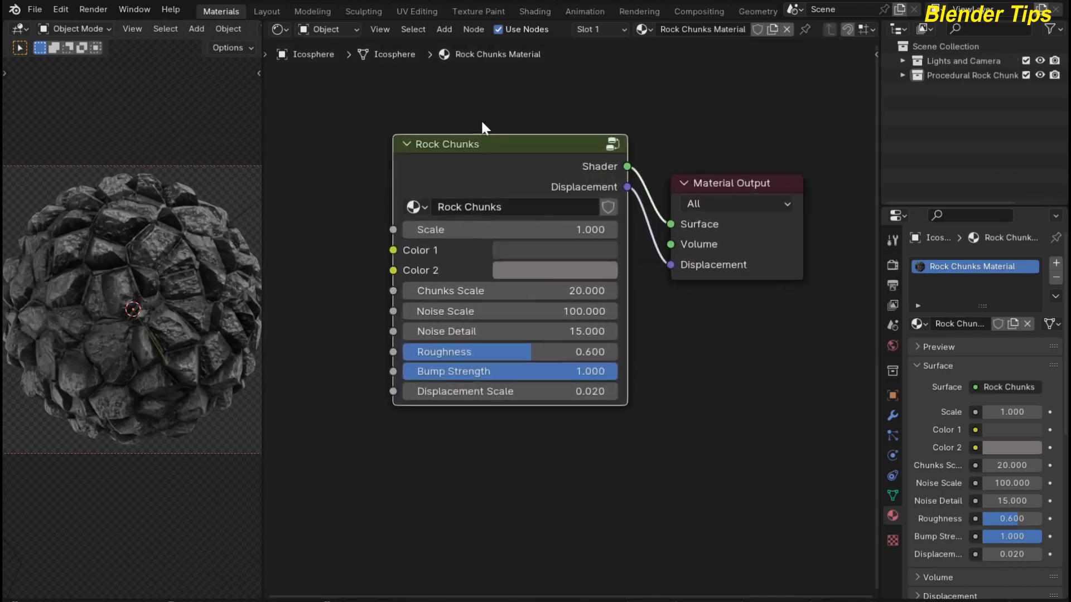
{"action": "middle_click_drag", "start_coordinate": [481, 116], "coordinate": [488, 143]}
{"action": "scroll", "coordinate": [490, 142], "scroll_direction": "up", "scroll_amount": 1}
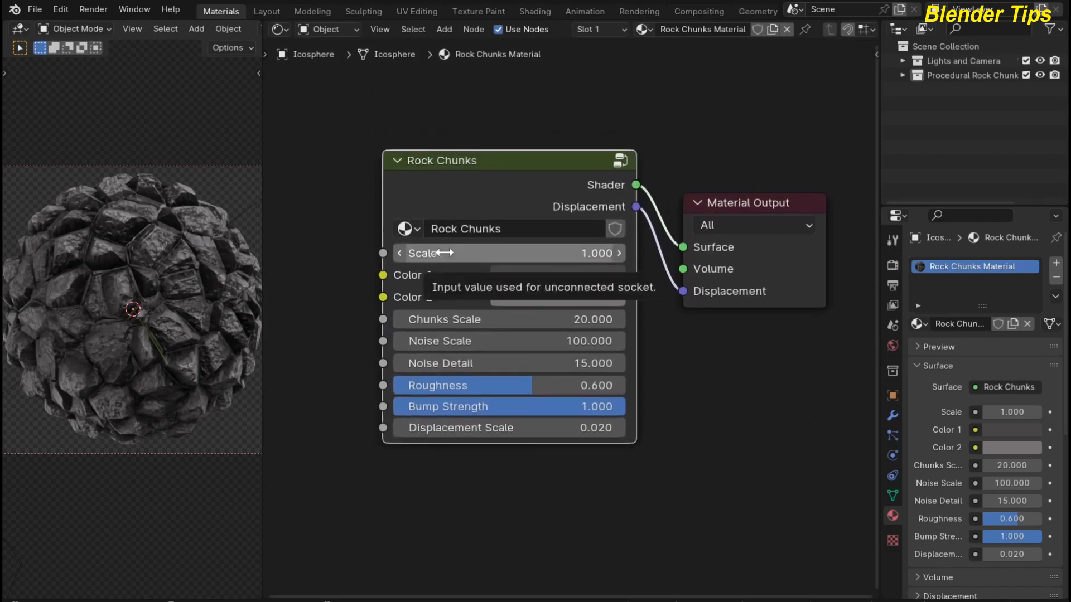
Try a Scale of 1.080 and a dark green Color 1 on the Rock Chunks group, undoing each change.
{"action": "left_click_drag", "start_coordinate": [445, 253], "coordinate": [467, 253]}
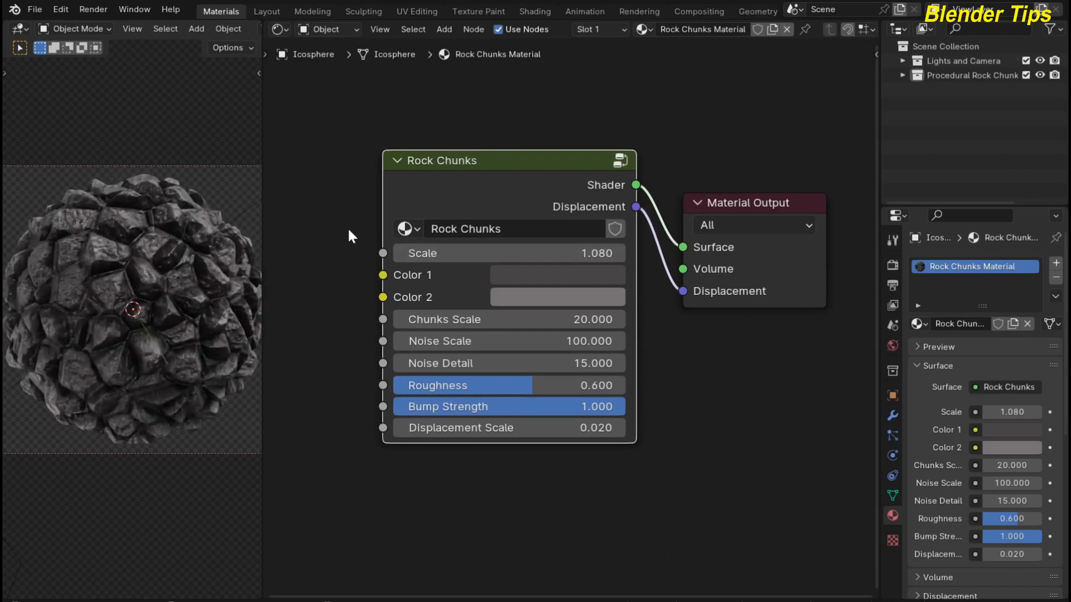
{"action": "key", "text": "ctrl+z"}
{"action": "left_click", "coordinate": [523, 276]}
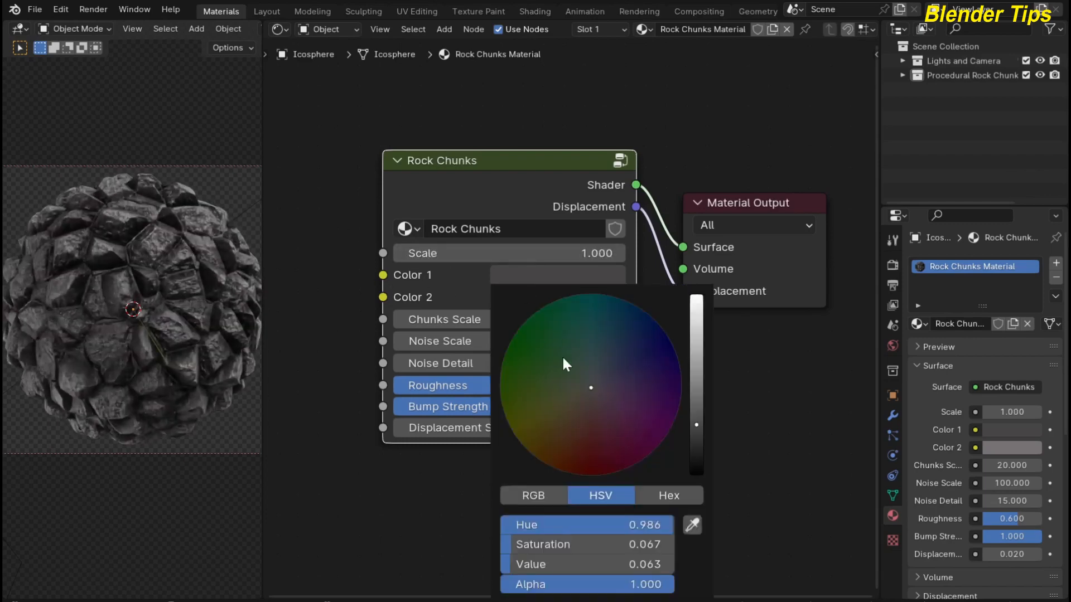
{"action": "left_click_drag", "start_coordinate": [588, 387], "coordinate": [540, 349]}
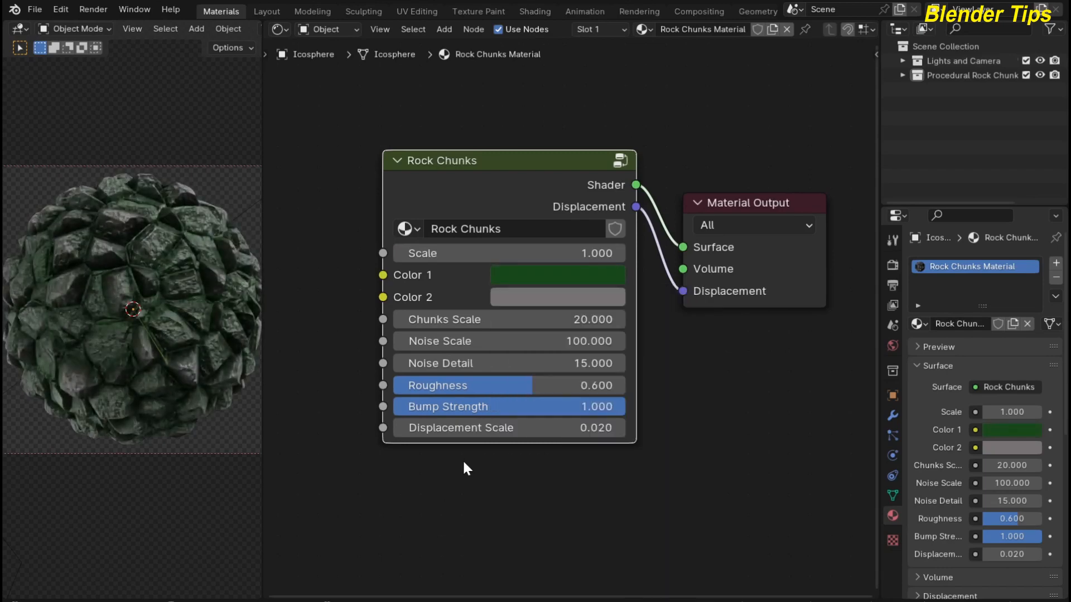
{"action": "key", "text": "ctrl+z"}
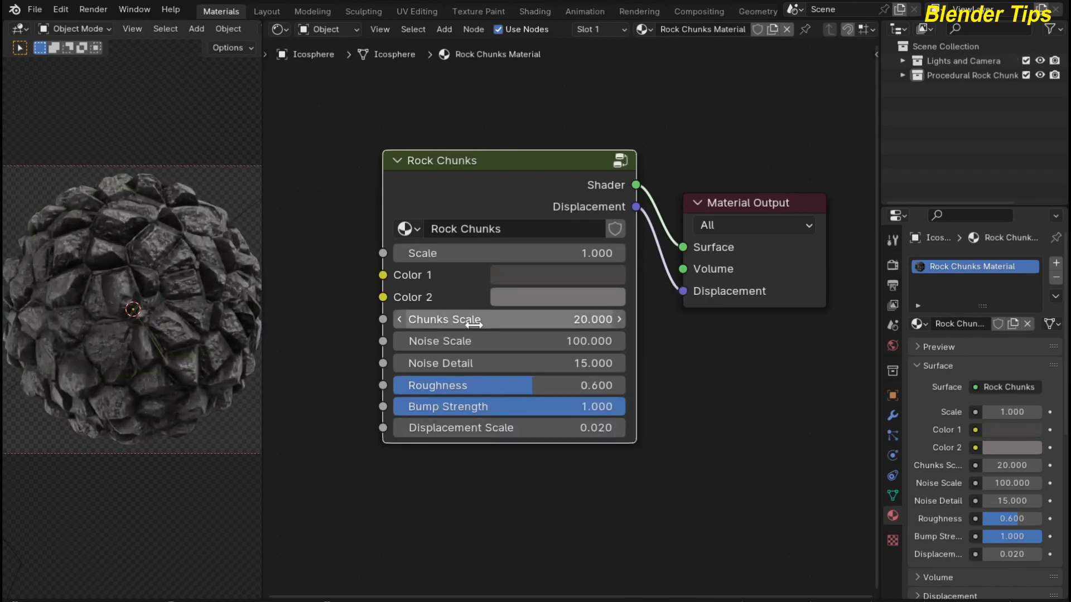
Try a Chunks Scale of 21.980 on the Rock Chunks group and undo it.
{"action": "left_click_drag", "start_coordinate": [474, 324], "coordinate": [584, 325]}
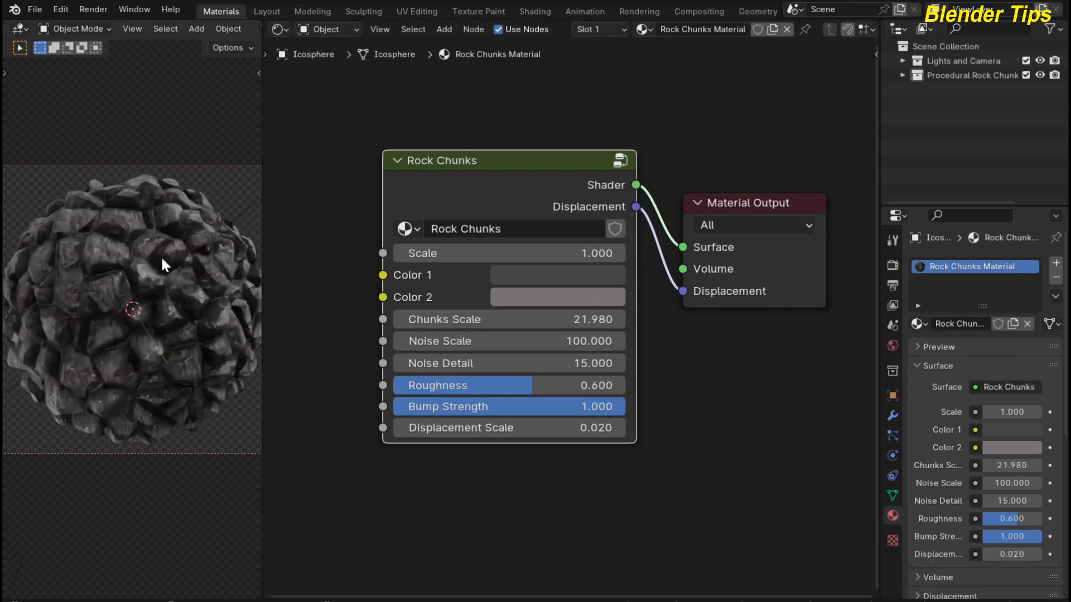
{"action": "key", "text": "ctrl+z"}
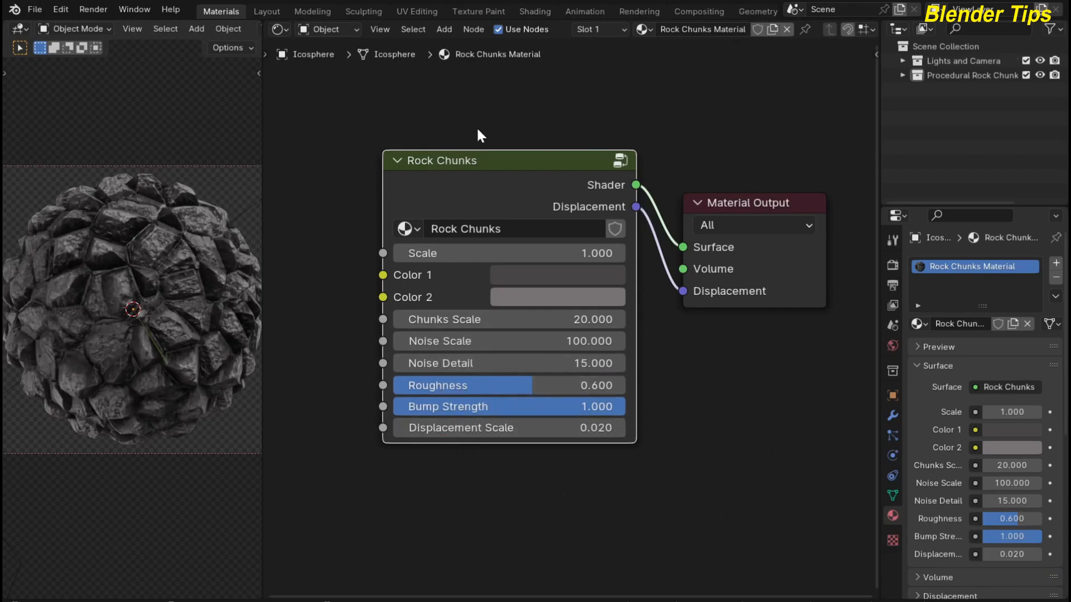
{"action": "middle_click_drag", "start_coordinate": [478, 129], "coordinate": [466, 140], "text": "ctrl"}
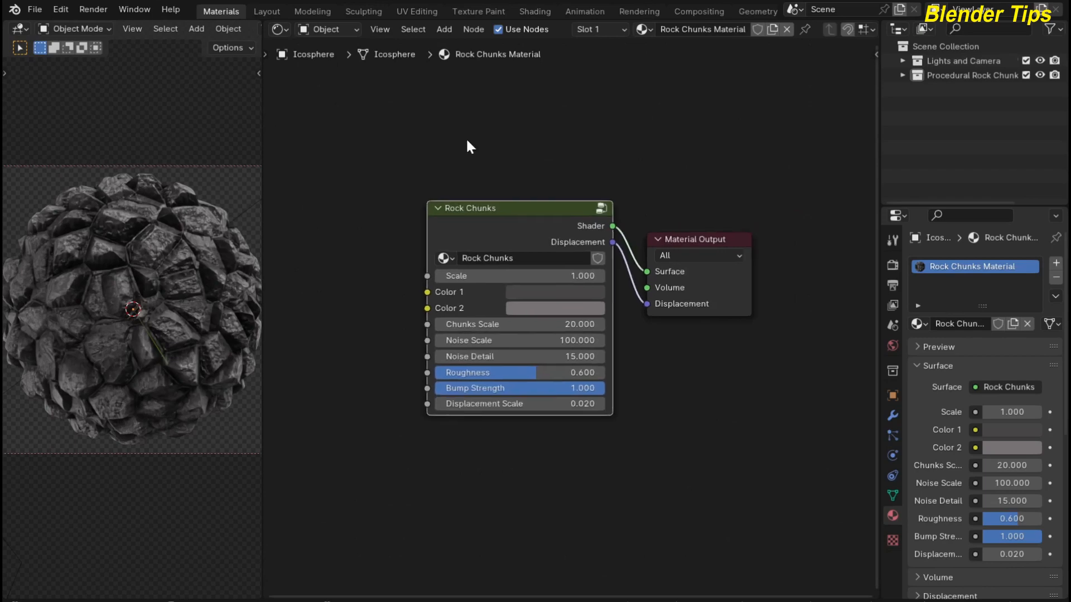
{"action": "middle_click_drag", "start_coordinate": [457, 155], "coordinate": [453, 125], "text": "ctrl"}
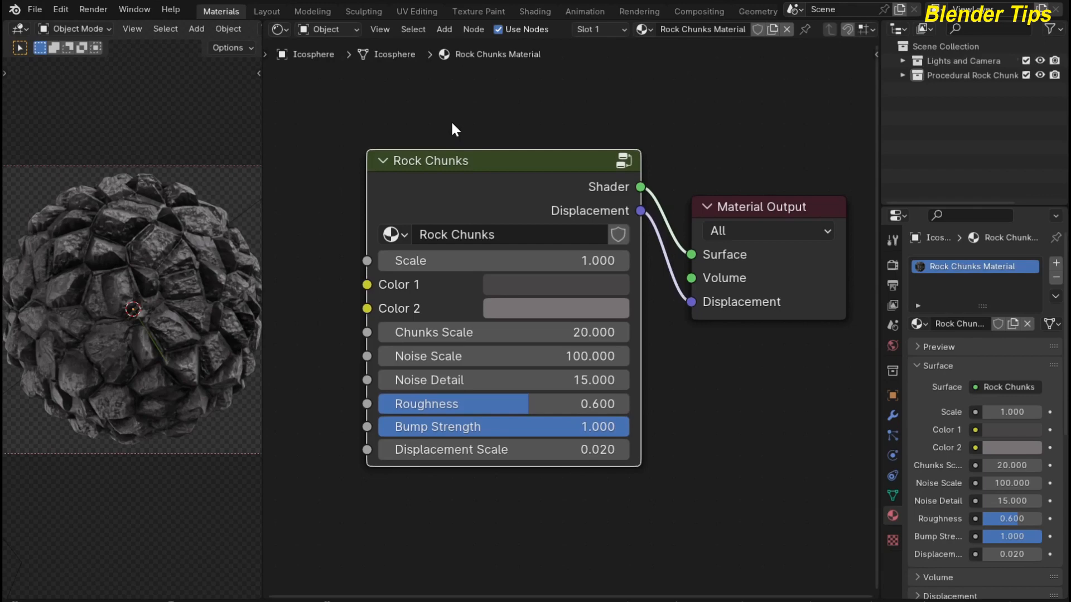
{"action": "scroll", "coordinate": [452, 124], "scroll_direction": "down", "scroll_amount": 2}
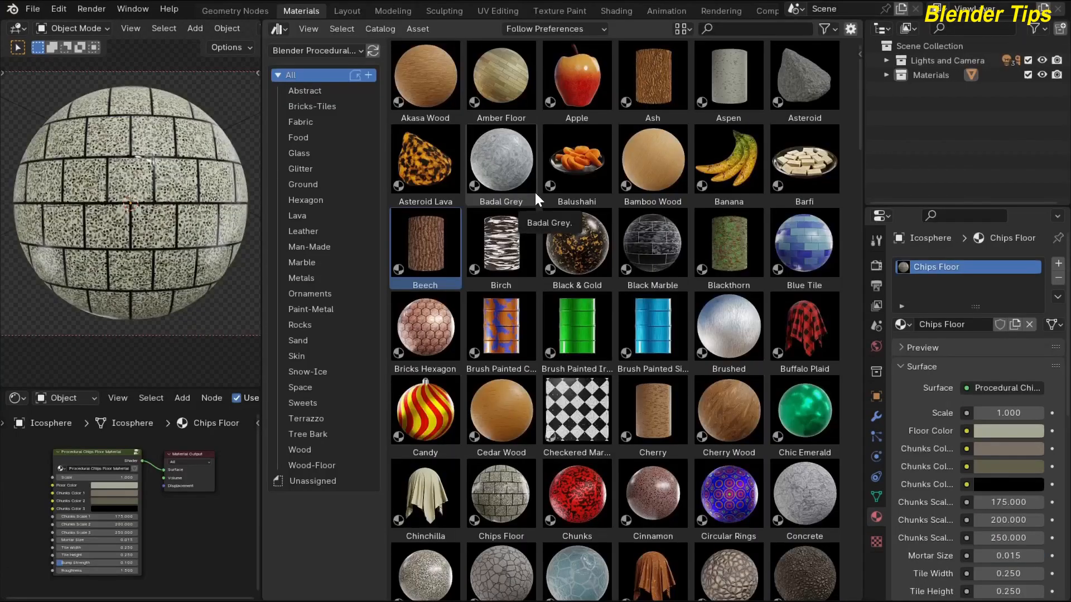
Browse the complete procedural materials asset library, examining the available material previews.
{"action": "scroll", "coordinate": [534, 191], "scroll_direction": "down", "scroll_amount": 4}
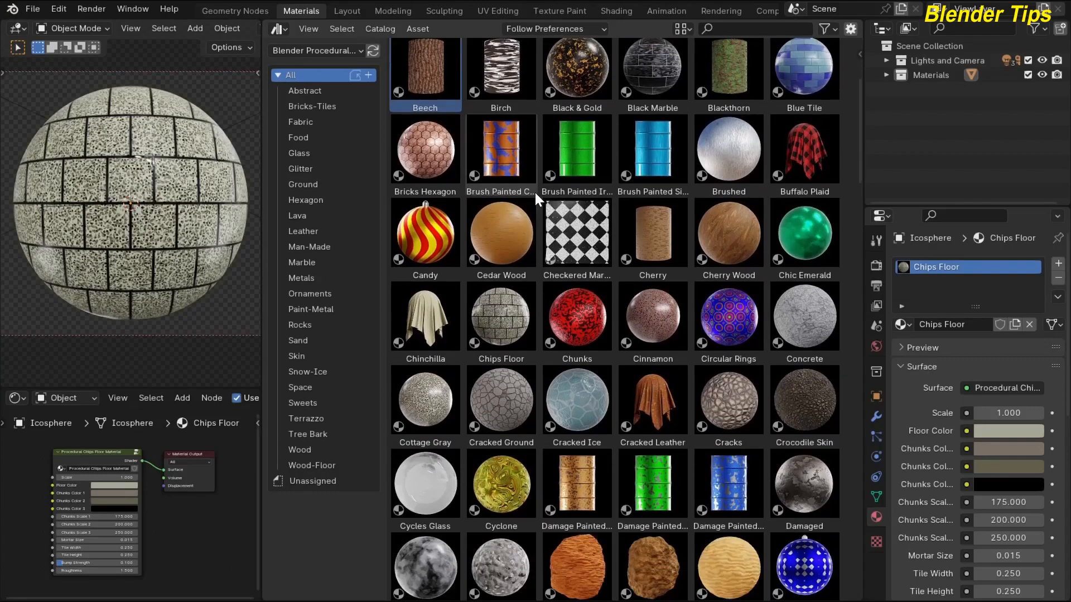
{"action": "scroll", "coordinate": [535, 191], "scroll_direction": "down", "scroll_amount": 5}
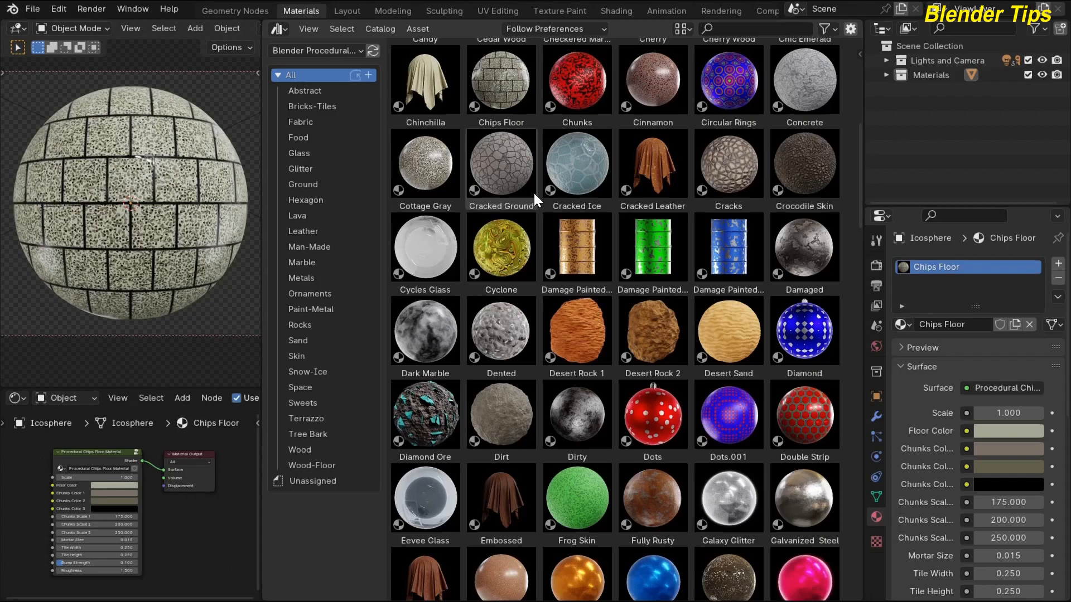
{"action": "scroll", "coordinate": [534, 193], "scroll_direction": "down", "scroll_amount": 4}
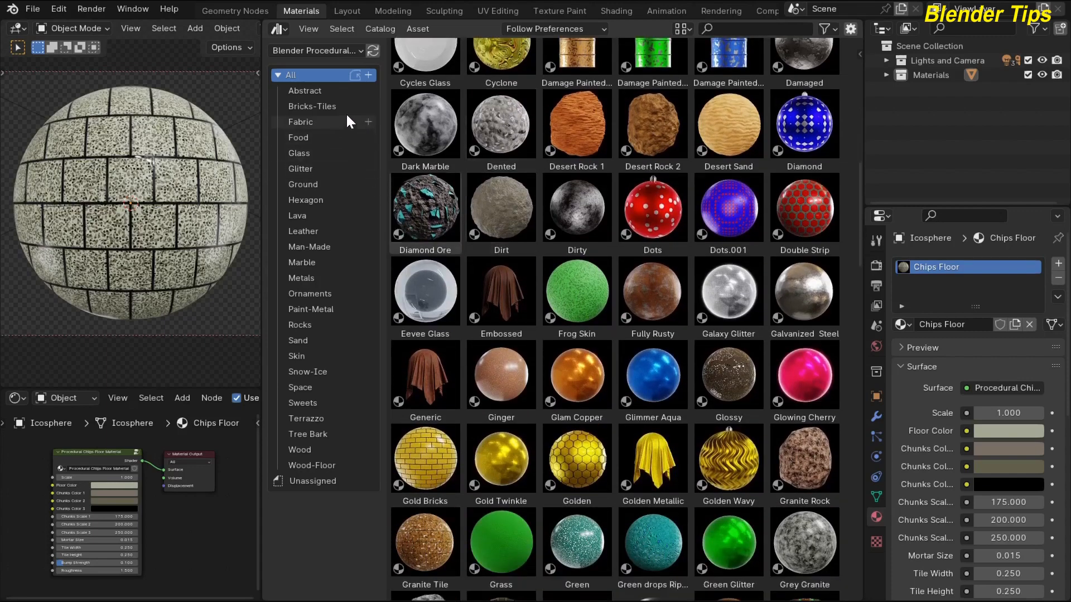
{"action": "scroll", "coordinate": [487, 239], "scroll_direction": "down", "scroll_amount": 3}
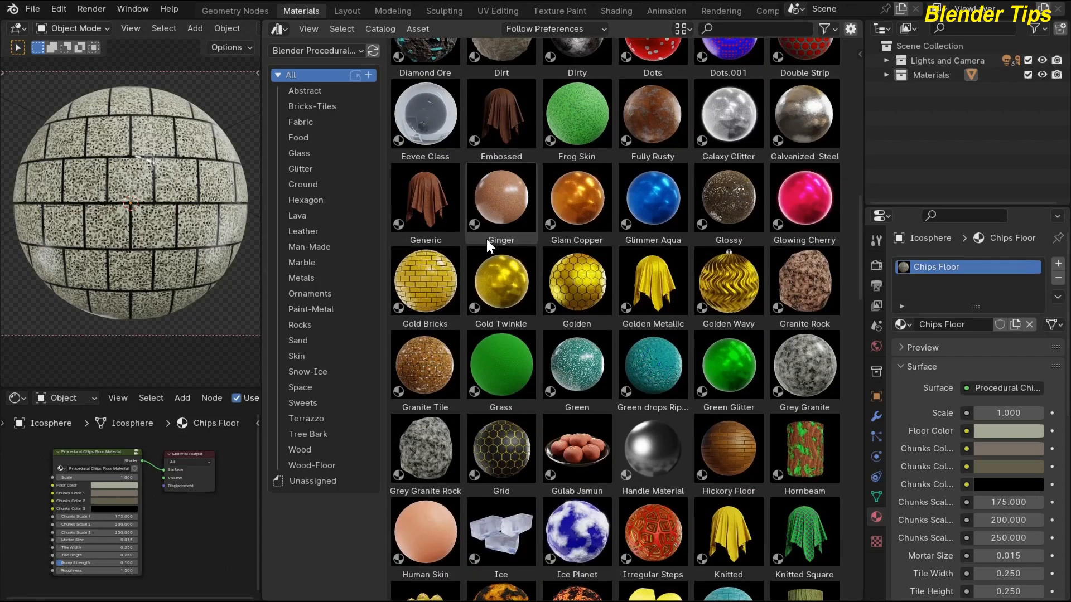
{"action": "scroll", "coordinate": [487, 239], "scroll_direction": "down", "scroll_amount": 2}
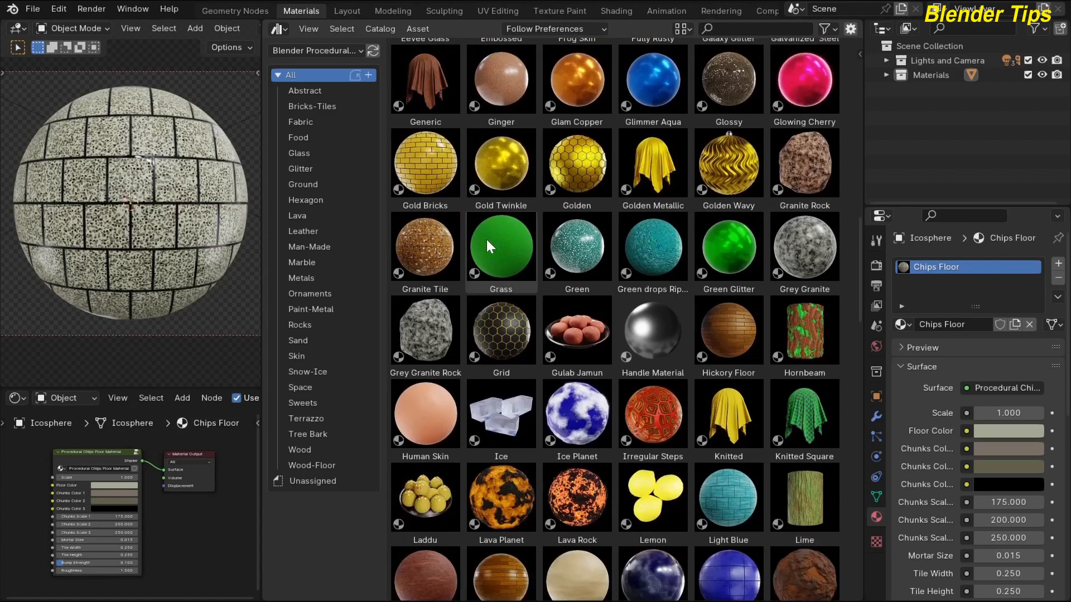
{"action": "scroll", "coordinate": [486, 239], "scroll_direction": "down", "scroll_amount": 4}
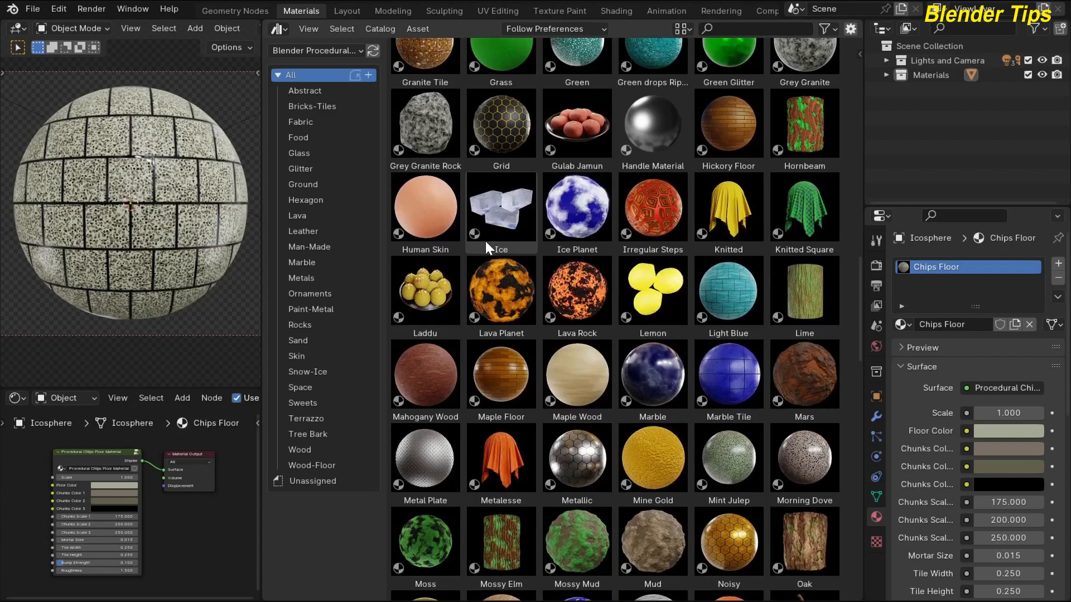
{"action": "scroll", "coordinate": [499, 219], "scroll_direction": "down", "scroll_amount": 3}
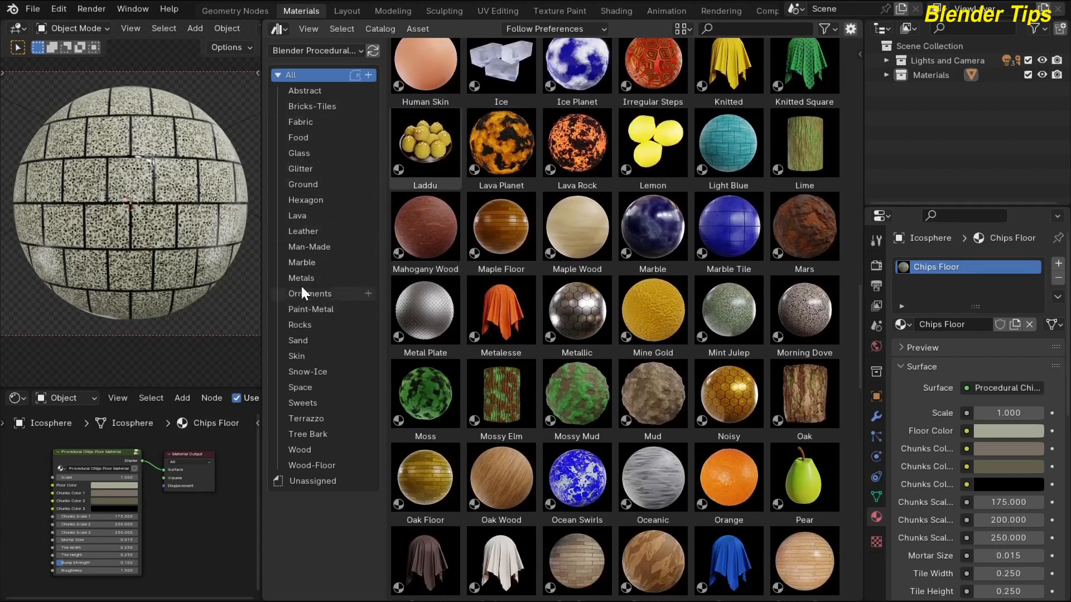
Go through the asset library's catalogs from Abstract down to Wood-Floor, examining the materials in each category.
{"action": "left_click", "coordinate": [306, 91]}
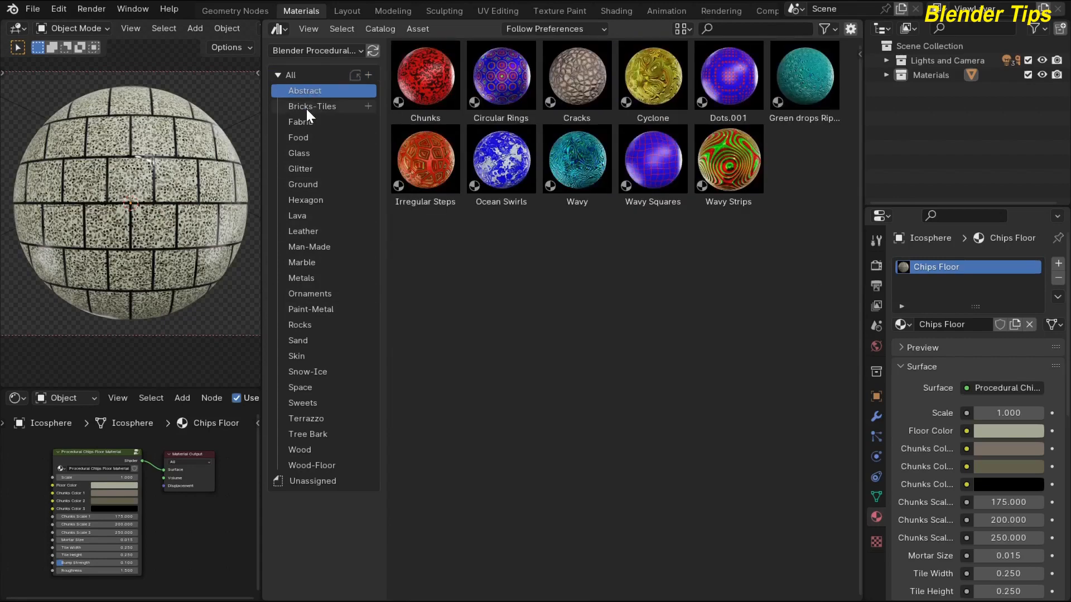
{"action": "left_click", "coordinate": [306, 107]}
{"action": "left_click", "coordinate": [307, 122]}
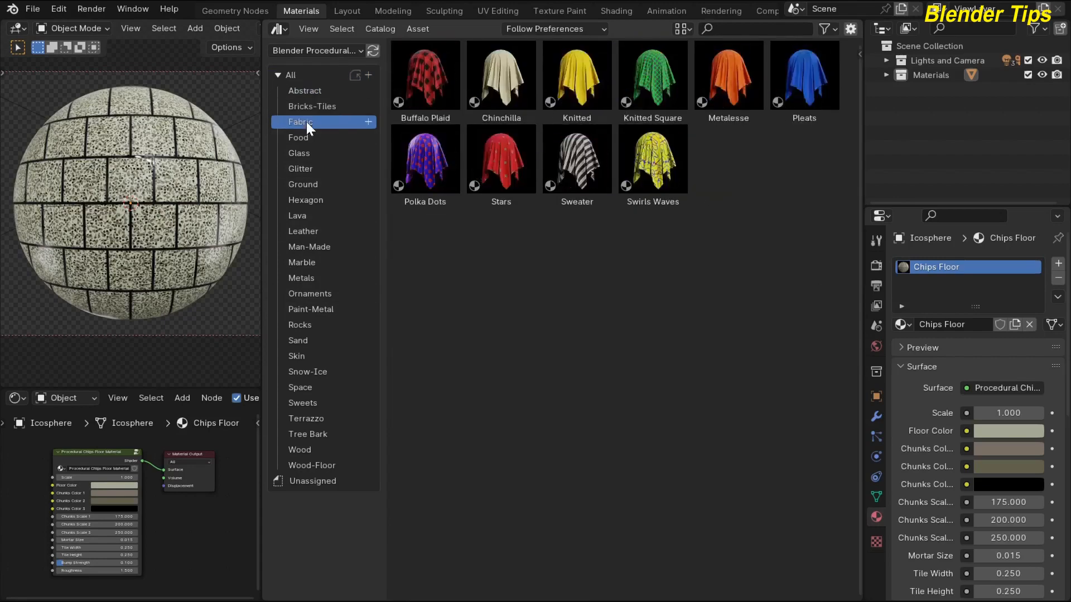
{"action": "left_click", "coordinate": [306, 138]}
{"action": "left_click", "coordinate": [306, 153]}
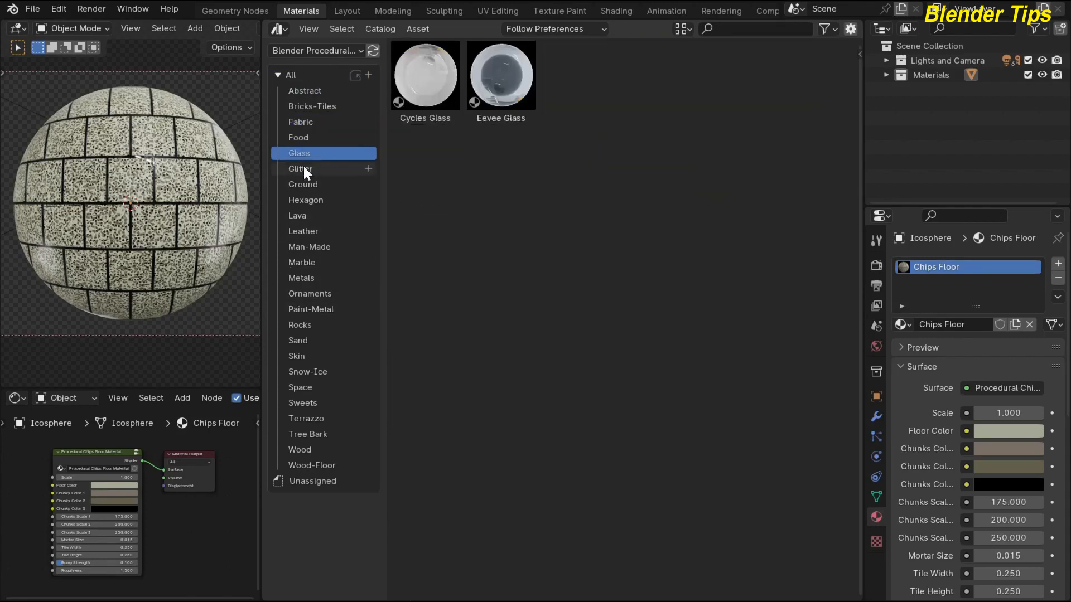
{"action": "left_click", "coordinate": [304, 168]}
{"action": "left_click", "coordinate": [306, 200]}
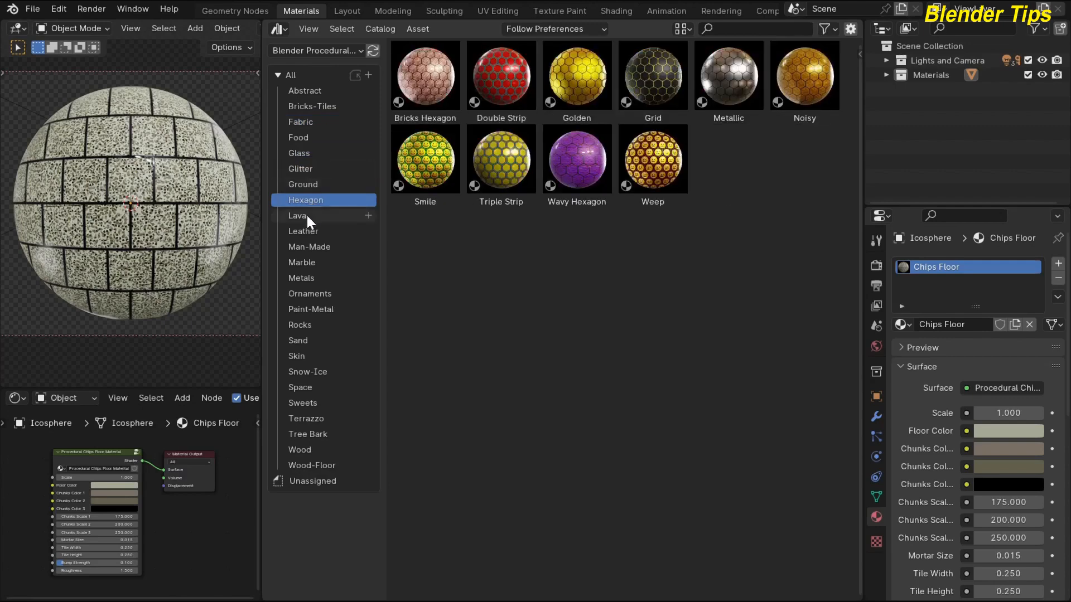
{"action": "left_click", "coordinate": [306, 247]}
{"action": "left_click", "coordinate": [307, 263]}
{"action": "left_click", "coordinate": [312, 293]}
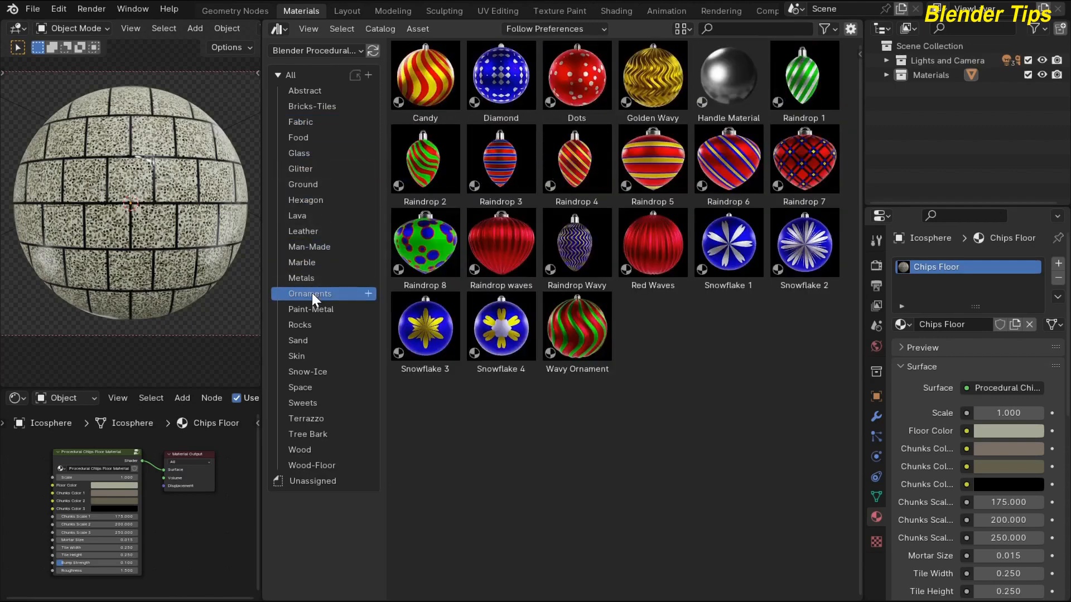
{"action": "left_click", "coordinate": [314, 310]}
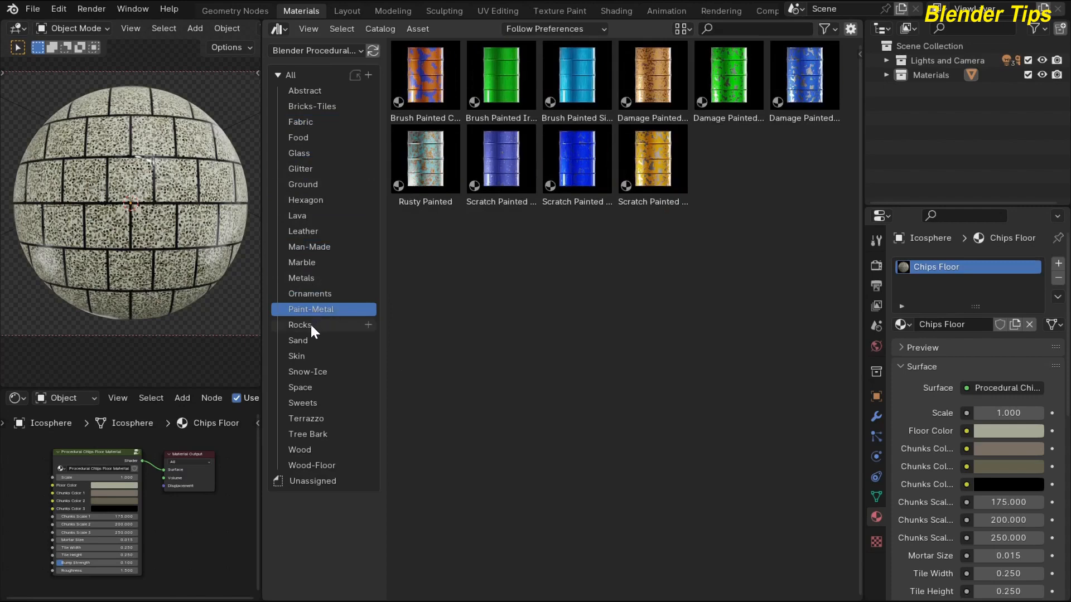
{"action": "left_click", "coordinate": [310, 325]}
{"action": "left_click", "coordinate": [302, 356]}
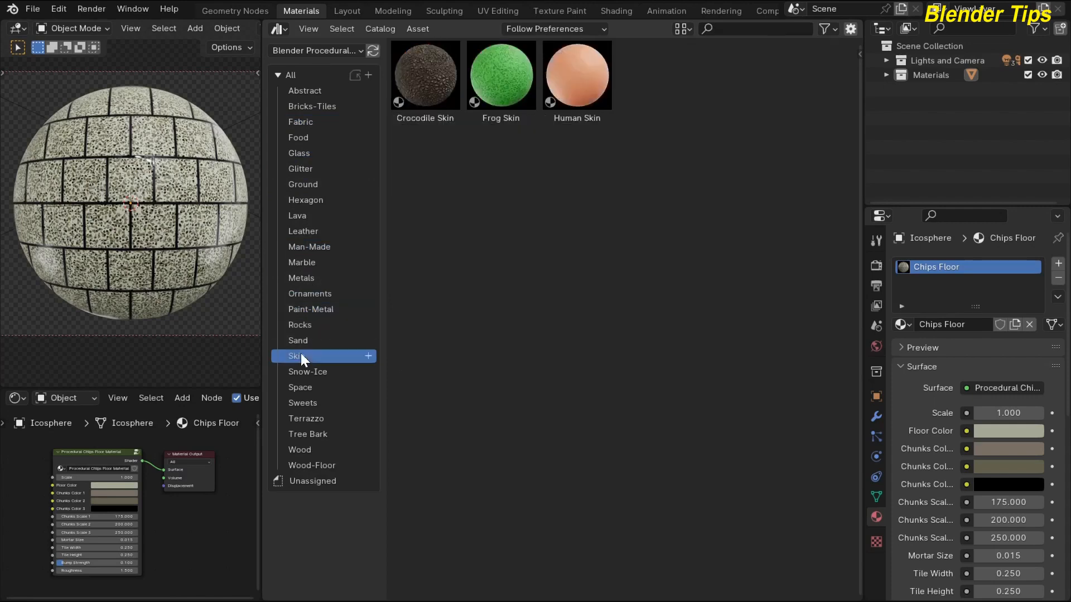
{"action": "left_click", "coordinate": [305, 371]}
{"action": "left_click", "coordinate": [309, 402]}
{"action": "left_click", "coordinate": [310, 417]}
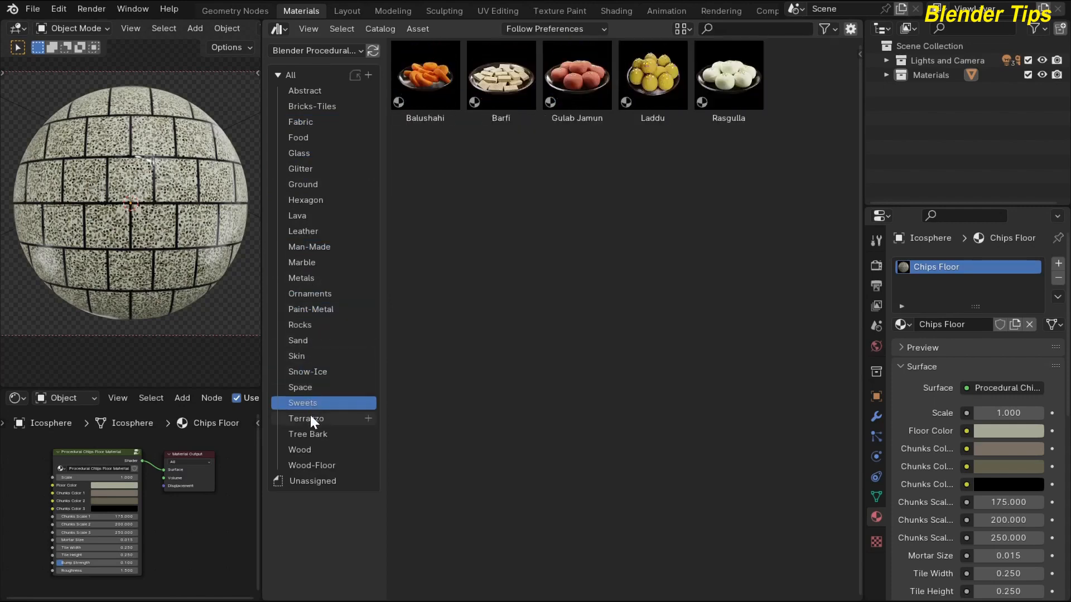
{"action": "left_click", "coordinate": [308, 432]}
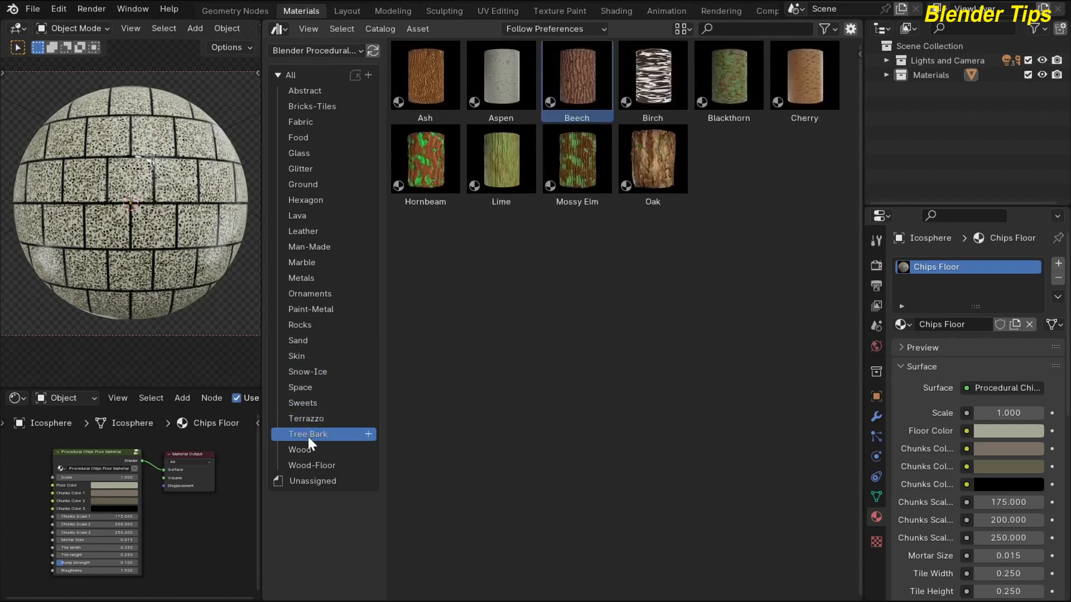
{"action": "left_click", "coordinate": [306, 448]}
{"action": "left_click", "coordinate": [306, 465]}
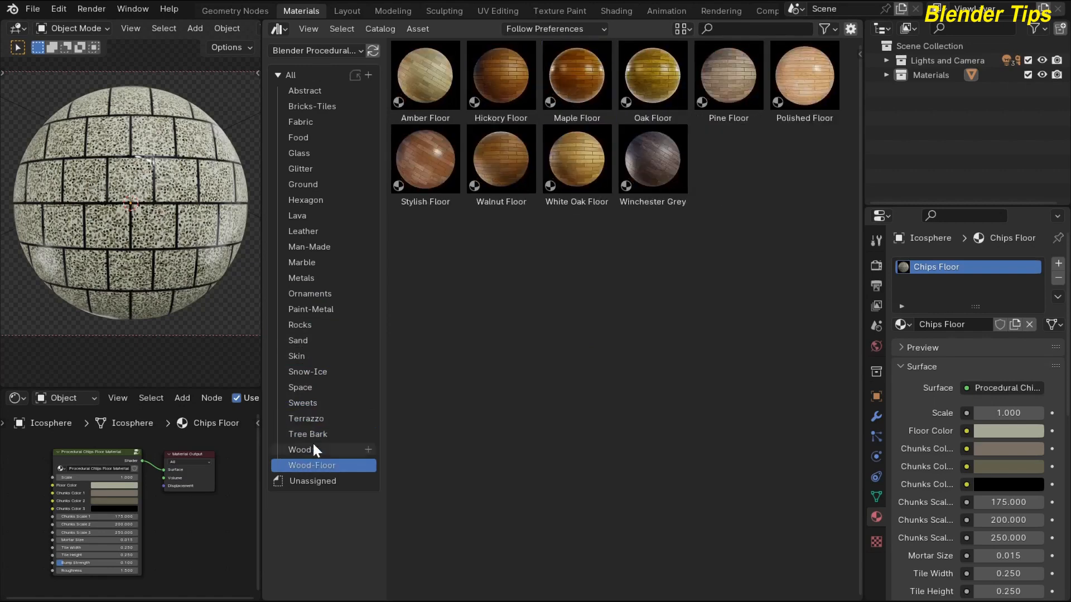
Show all catalogs of the asset library again and look over the combined material list.
{"action": "left_click", "coordinate": [294, 75]}
{"action": "scroll", "coordinate": [527, 330], "scroll_direction": "down", "scroll_amount": 10}
{"action": "scroll", "coordinate": [527, 330], "scroll_direction": "up", "scroll_amount": 3}
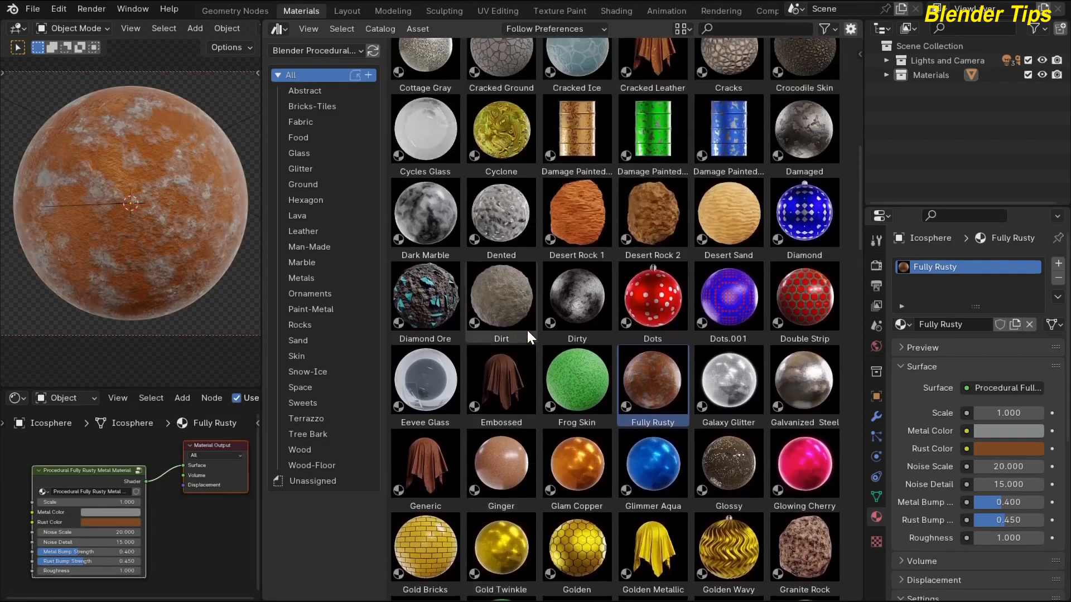
{"action": "scroll", "coordinate": [527, 330], "scroll_direction": "up", "scroll_amount": 4}
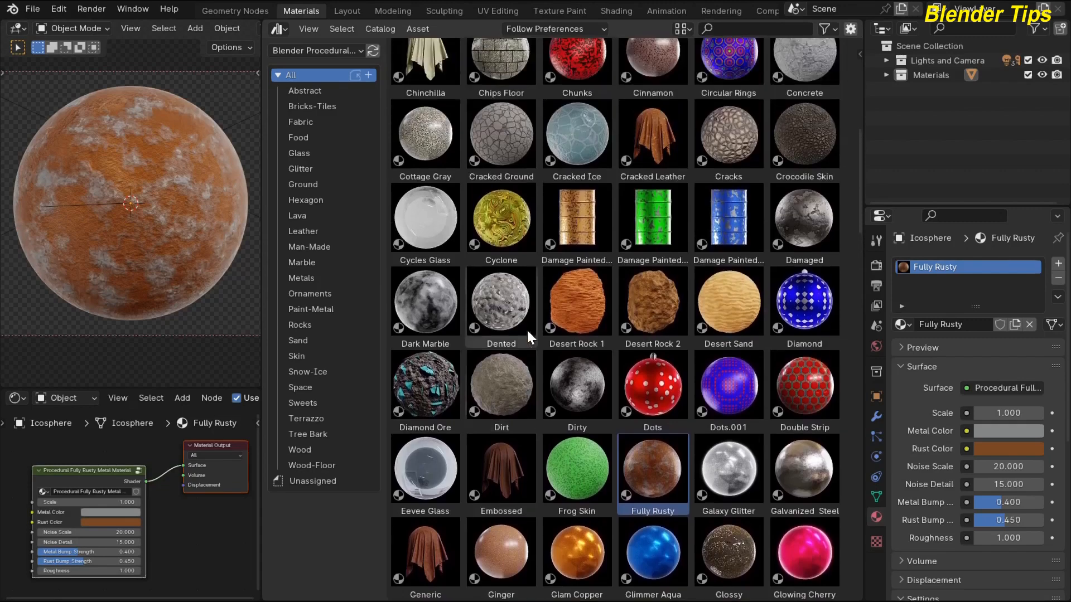
{"action": "scroll", "coordinate": [526, 329], "scroll_direction": "up", "scroll_amount": 3}
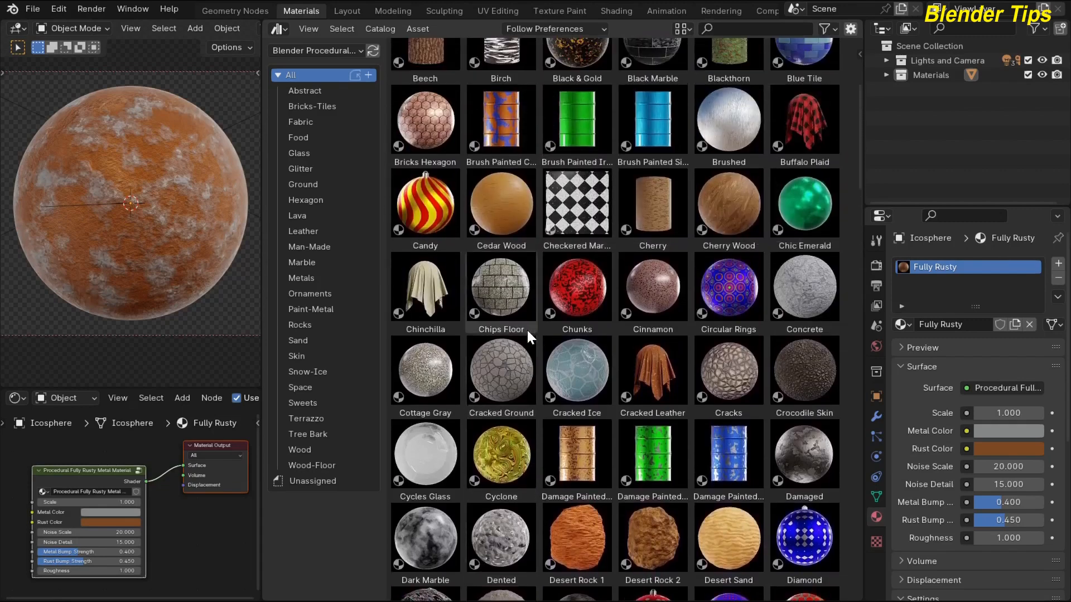
{"action": "scroll", "coordinate": [546, 323], "scroll_direction": "up", "scroll_amount": 5}
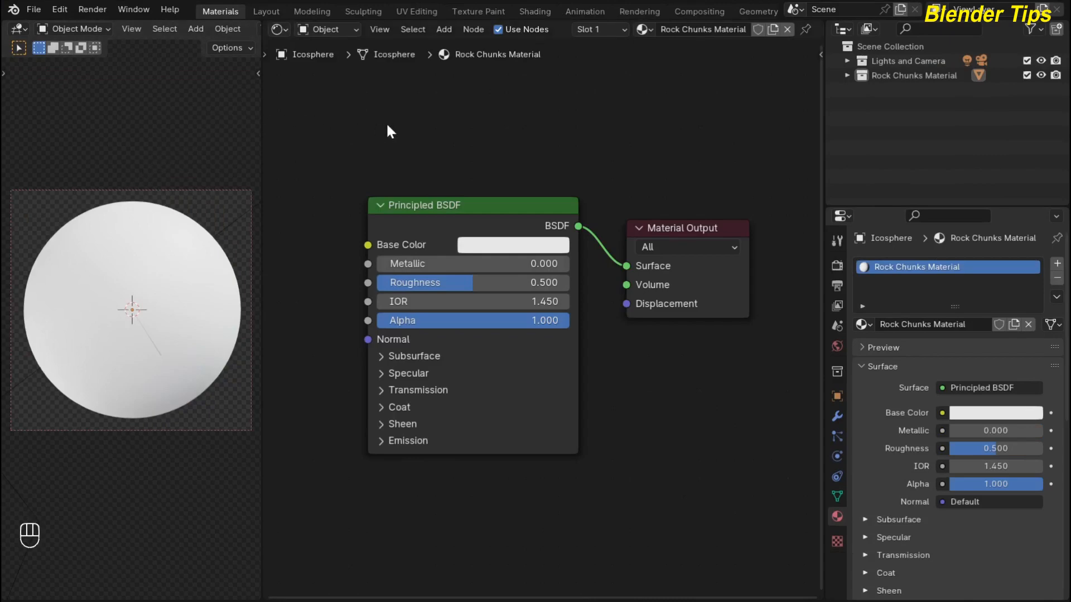
{"action": "scroll", "coordinate": [92, 196], "scroll_direction": "up", "scroll_amount": 3}
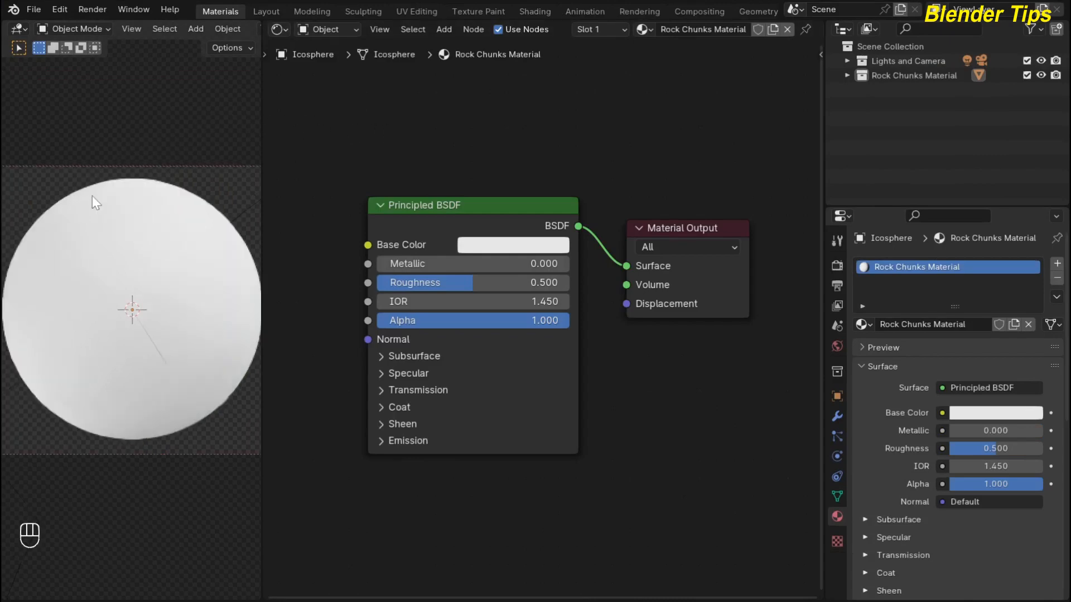
{"action": "scroll", "coordinate": [92, 196], "scroll_direction": "down", "scroll_amount": 2}
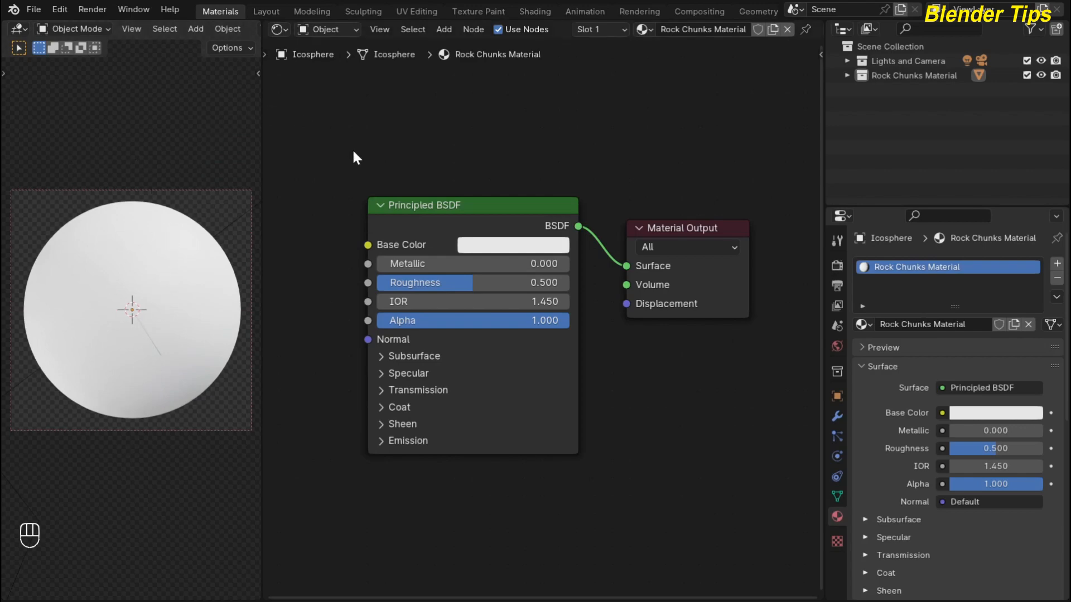
{"action": "scroll", "coordinate": [353, 148], "scroll_direction": "up", "scroll_amount": 1}
{"action": "scroll", "coordinate": [359, 140], "scroll_direction": "down", "scroll_amount": 1}
Add a Voronoi Texture node well ahead of the Principled BSDF, leaving open space between the two.
{"action": "scroll", "coordinate": [415, 156], "scroll_direction": "down", "scroll_amount": 5}
{"action": "middle_click_drag", "start_coordinate": [408, 160], "coordinate": [441, 159]}
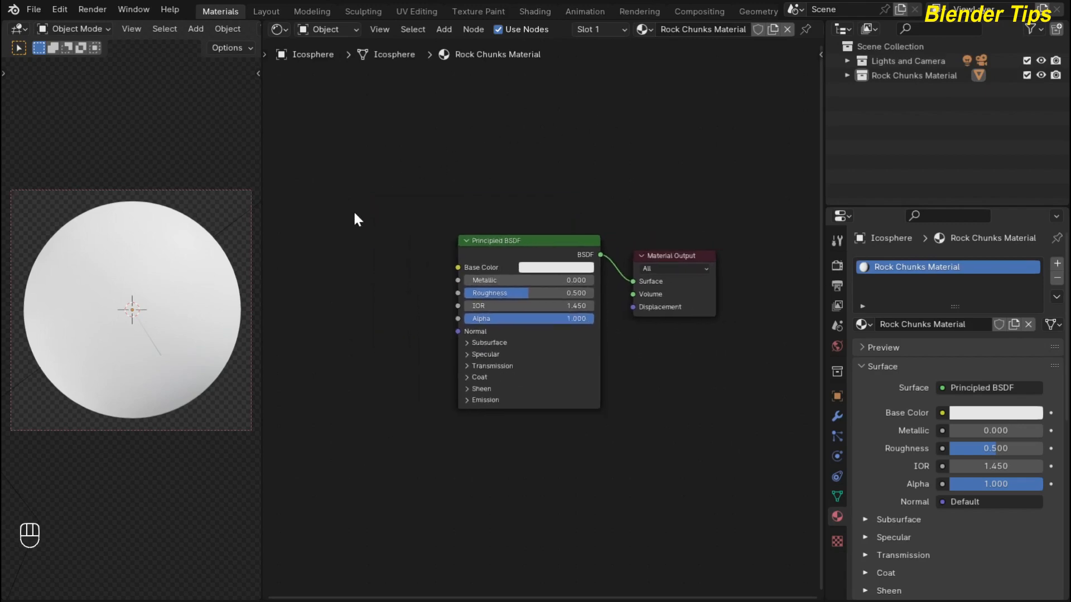
{"action": "middle_click_drag", "start_coordinate": [352, 260], "coordinate": [373, 249]}
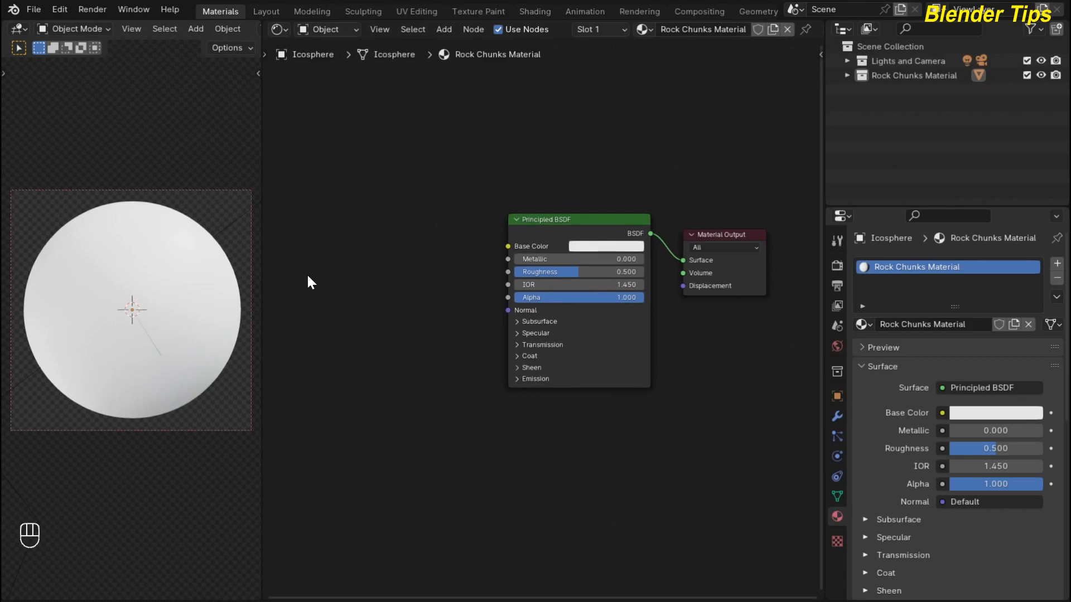
{"action": "key", "text": "shift+a"}
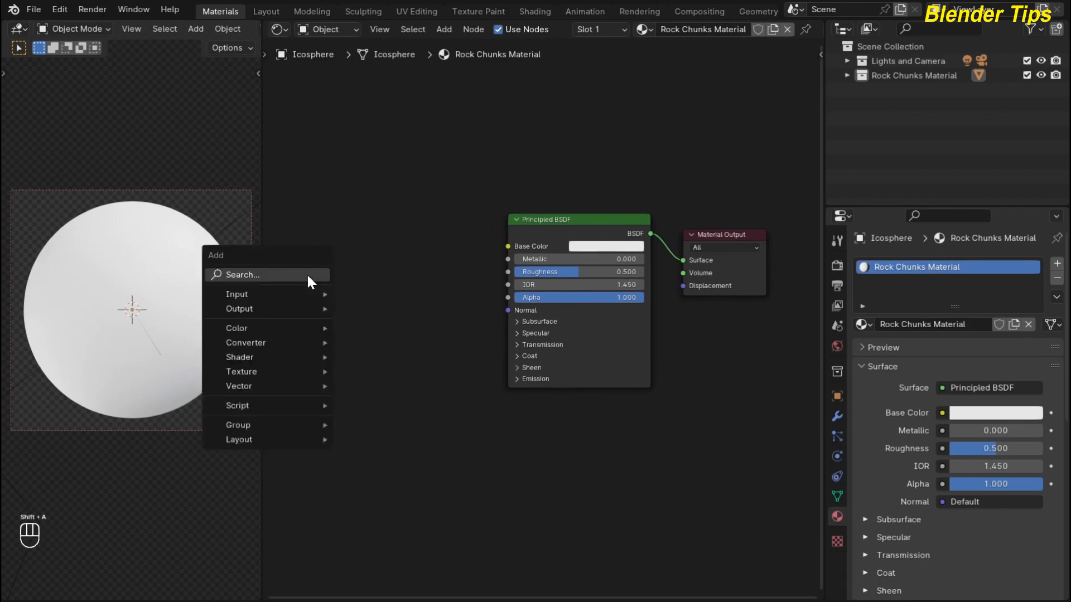
{"action": "key", "text": "shift+a"}
{"action": "left_click", "coordinate": [400, 285]}
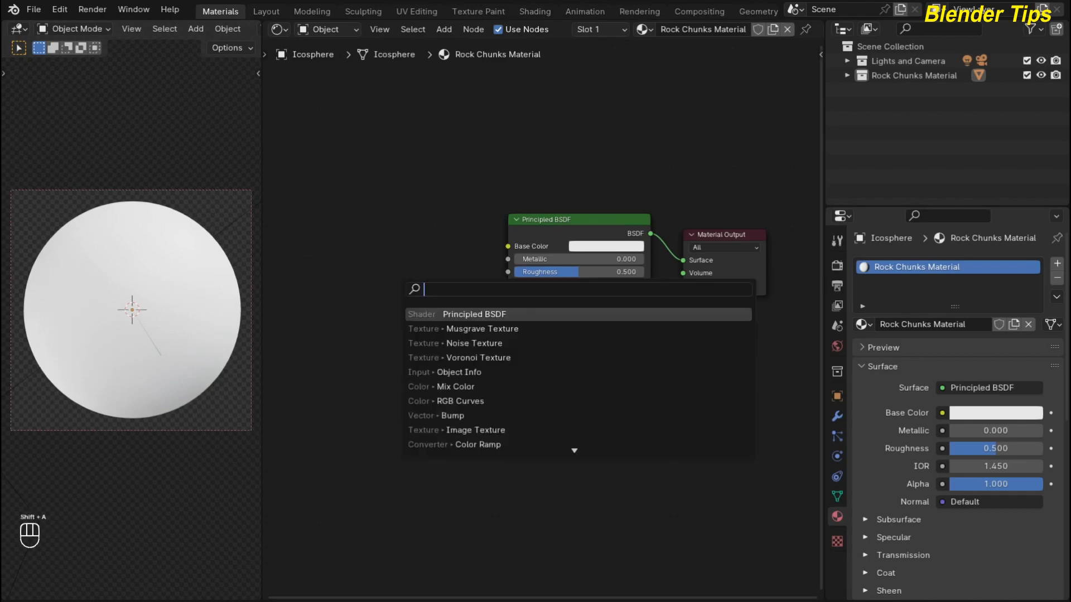
{"action": "type", "text": "vor"}
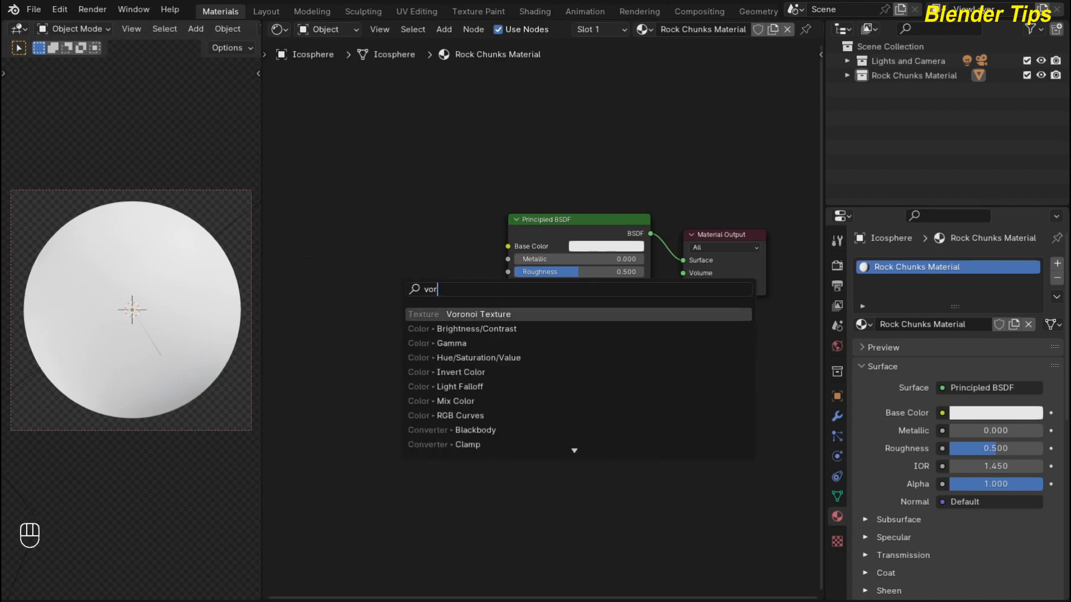
{"action": "key", "text": "Return"}
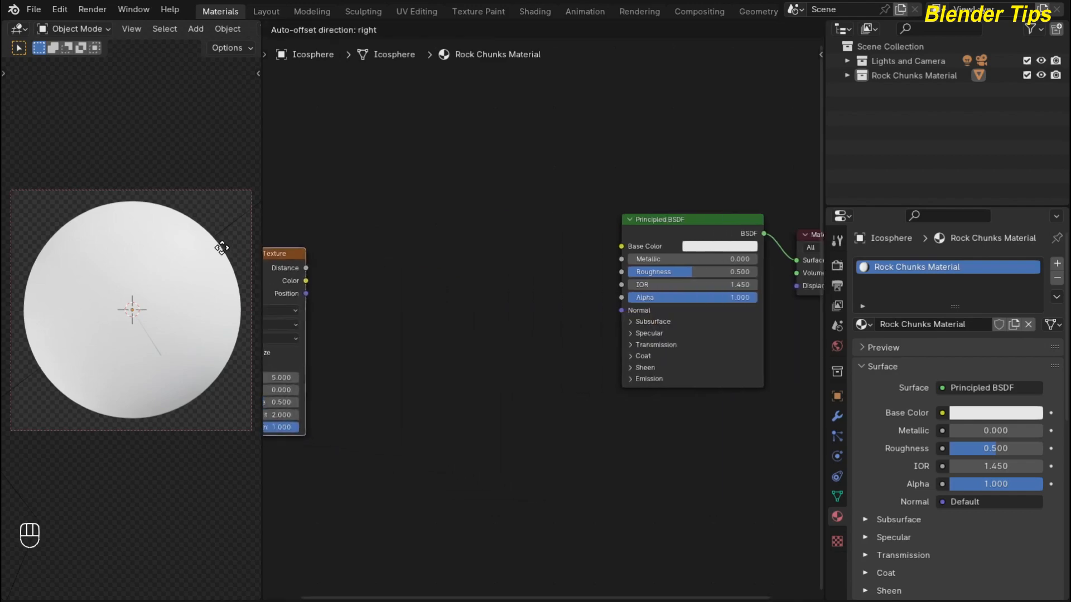
{"action": "left_click", "coordinate": [320, 234]}
Add connected Texture Coordinate and Mapping nodes to the Voronoi Texture's Vector input with Node Wrangler.
{"action": "scroll", "coordinate": [430, 225], "scroll_direction": "down", "scroll_amount": 2}
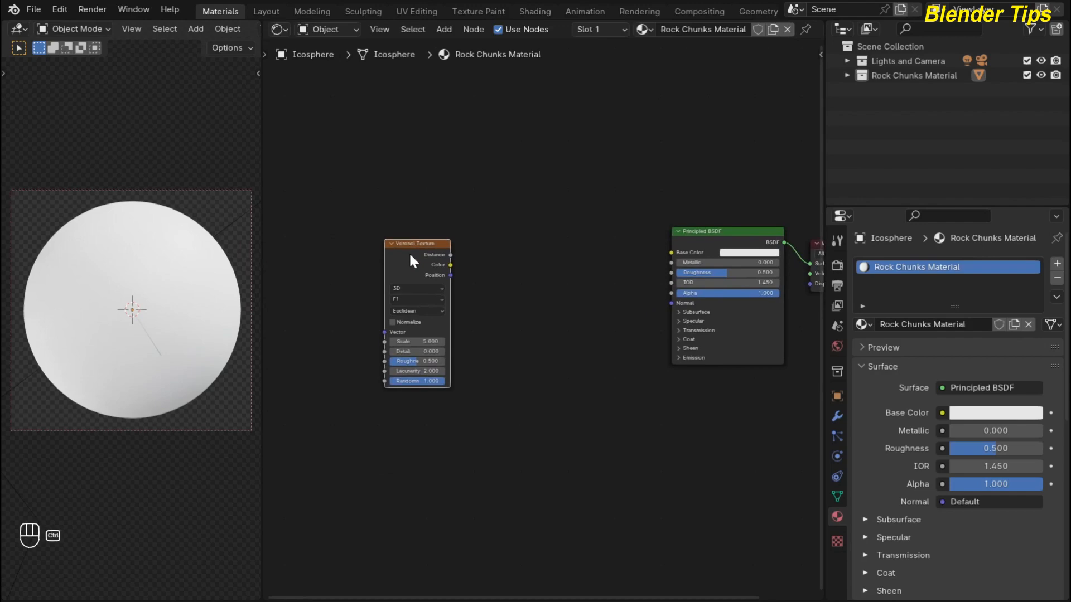
{"action": "key", "text": "ctrl+t"}
{"action": "middle_click_drag", "start_coordinate": [351, 212], "coordinate": [425, 201]}
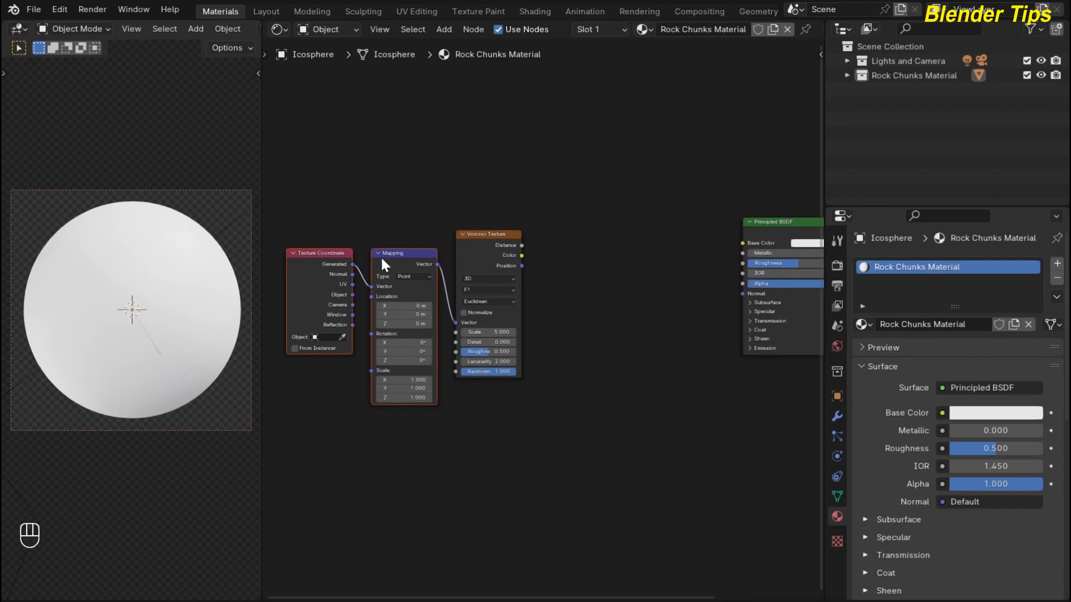
{"action": "scroll", "coordinate": [375, 221], "scroll_direction": "up", "scroll_amount": 1}
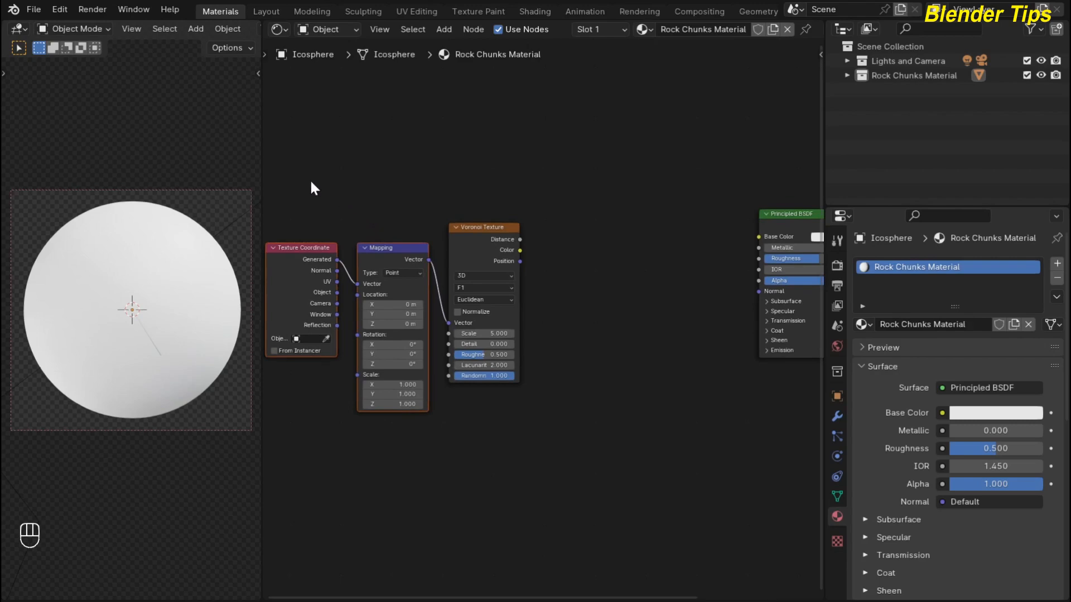
Search the add-ons in the preferences for "node" to check Node Wrangler, and close the preferences.
{"action": "left_click", "coordinate": [58, 10]}
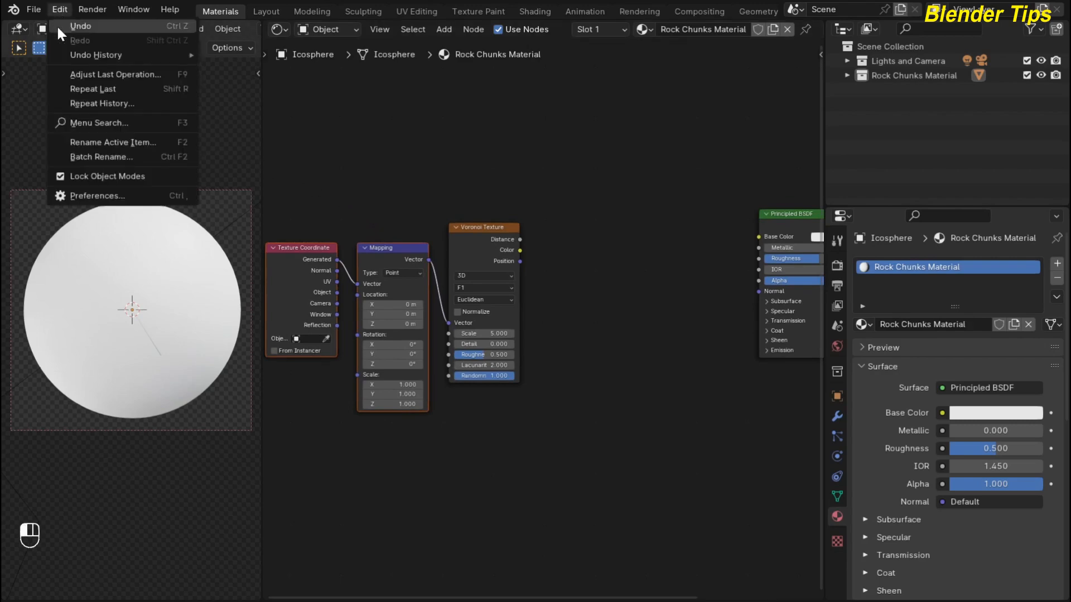
{"action": "left_click", "coordinate": [94, 196]}
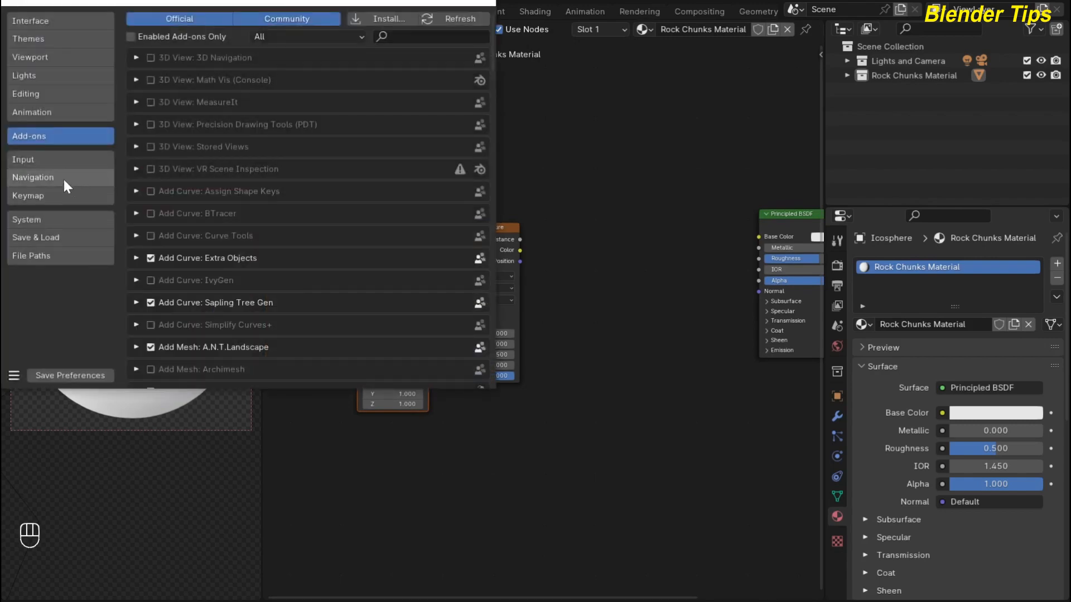
{"action": "left_click", "coordinate": [391, 36]}
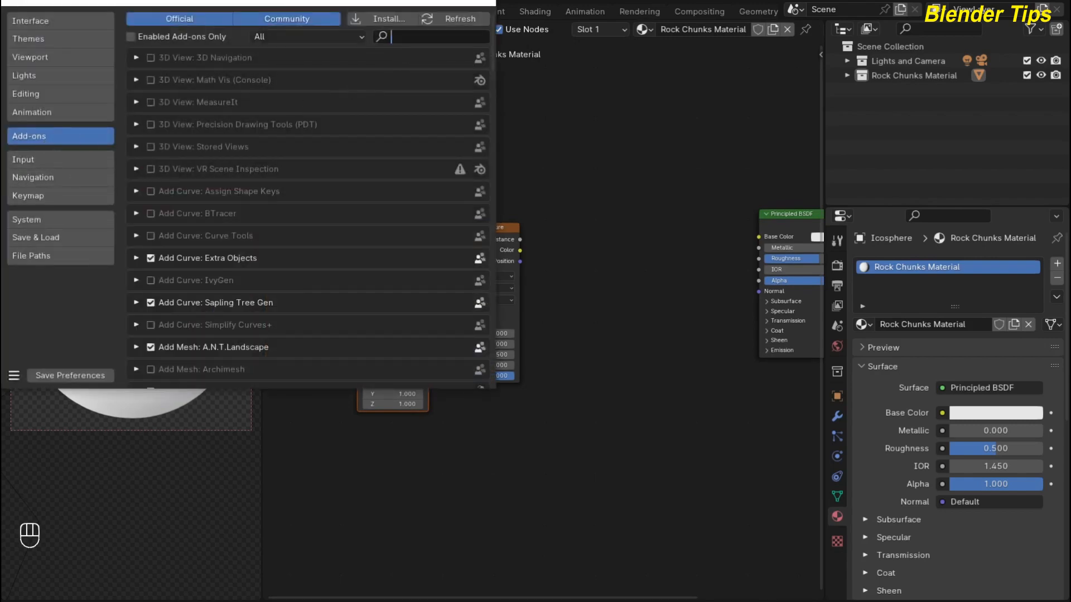
{"action": "type", "text": "node"}
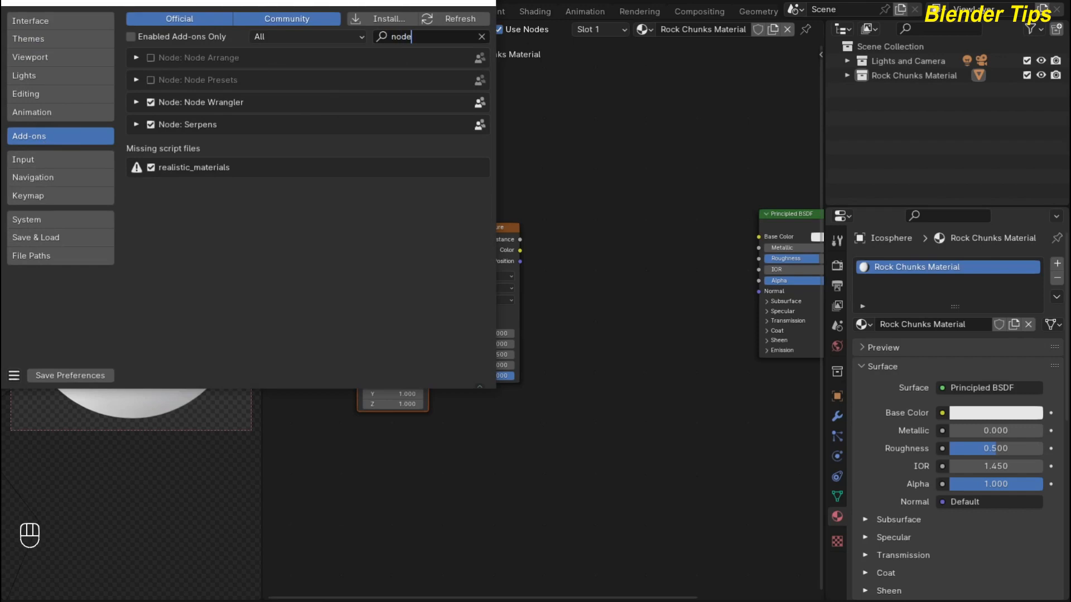
{"action": "left_click", "coordinate": [483, 3]}
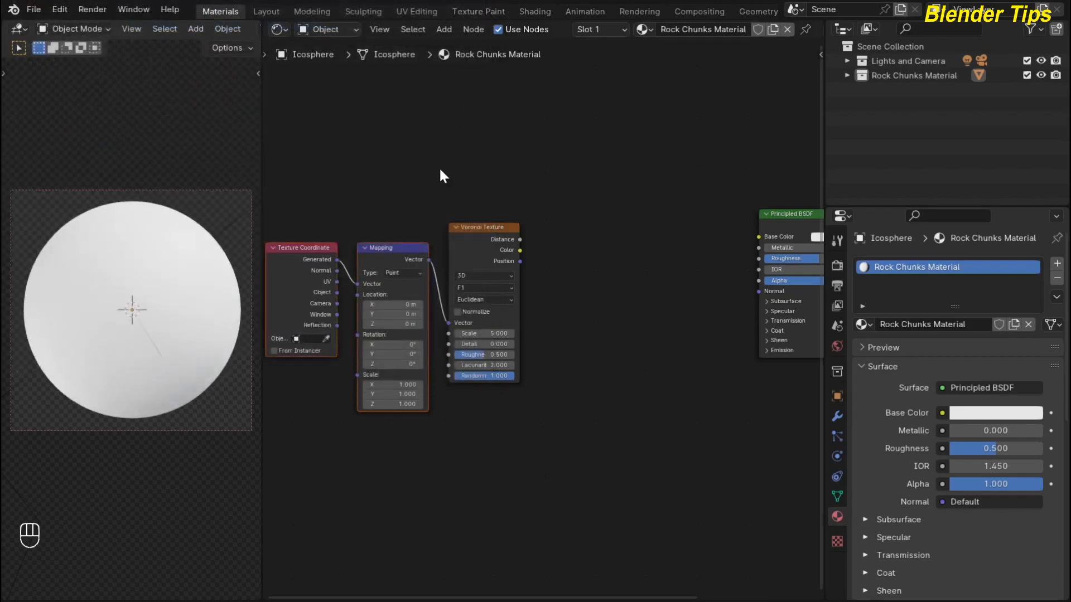
Feed the Mapping node's Vector input from the Texture Coordinate's Object output instead of Generated.
{"action": "mouse_move", "coordinate": [430, 184]}
{"action": "middle_mouse_down"}
{"action": "mouse_move", "coordinate": [494, 169]}
{"action": "mouse_move", "coordinate": [423, 194]}
{"action": "middle_mouse_up"}
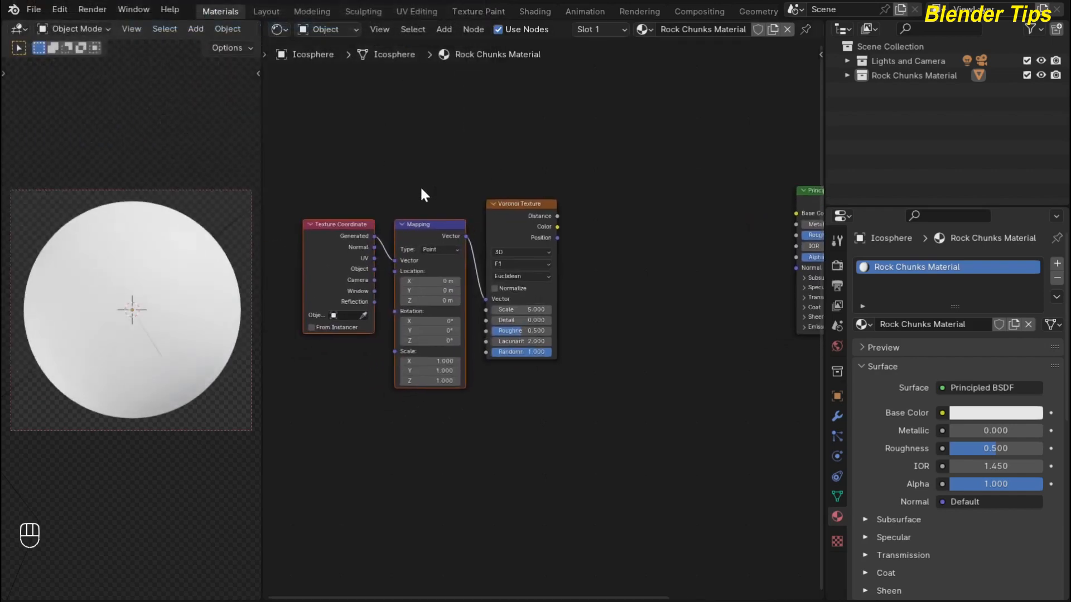
{"action": "scroll", "coordinate": [421, 193], "scroll_direction": "up", "scroll_amount": 1}
{"action": "left_click_drag", "start_coordinate": [360, 266], "coordinate": [382, 256]}
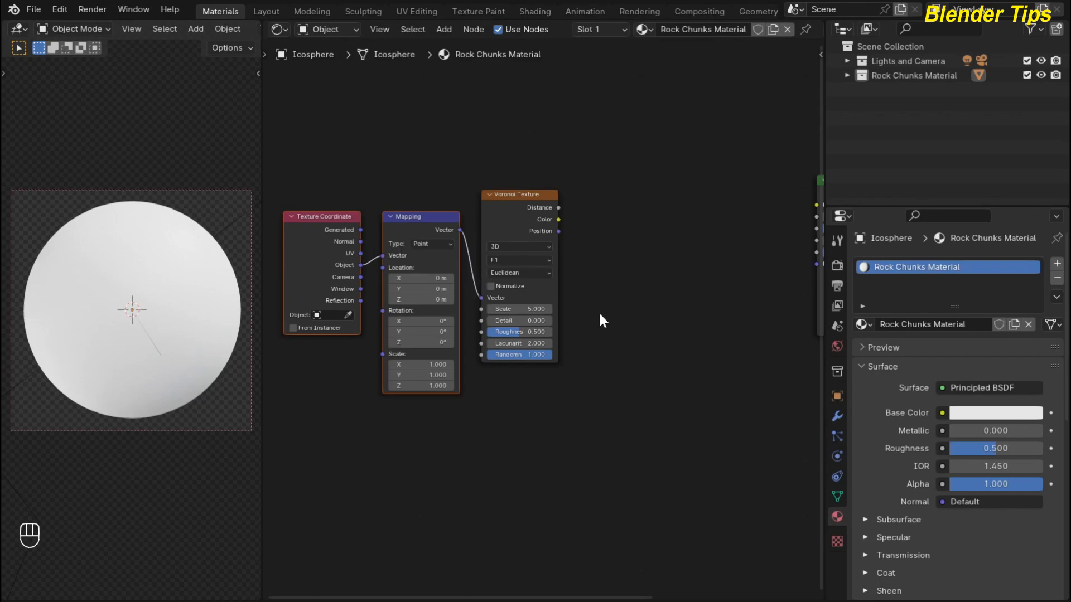
Preview the Voronoi Texture's Distance output directly on the icosphere's surface.
{"action": "scroll", "coordinate": [600, 313], "scroll_direction": "down", "scroll_amount": 2}
{"action": "middle_click_drag", "start_coordinate": [593, 314], "coordinate": [562, 308]}
{"action": "scroll", "coordinate": [539, 325], "scroll_direction": "up", "scroll_amount": 2}
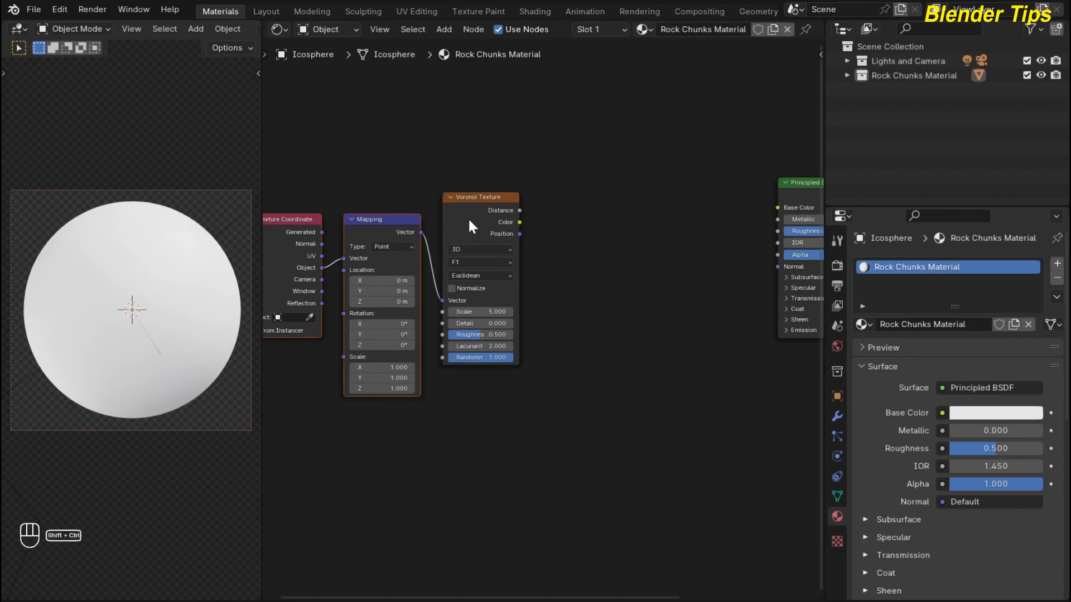
{"action": "left_click", "coordinate": [470, 220], "text": "ctrl+shift"}
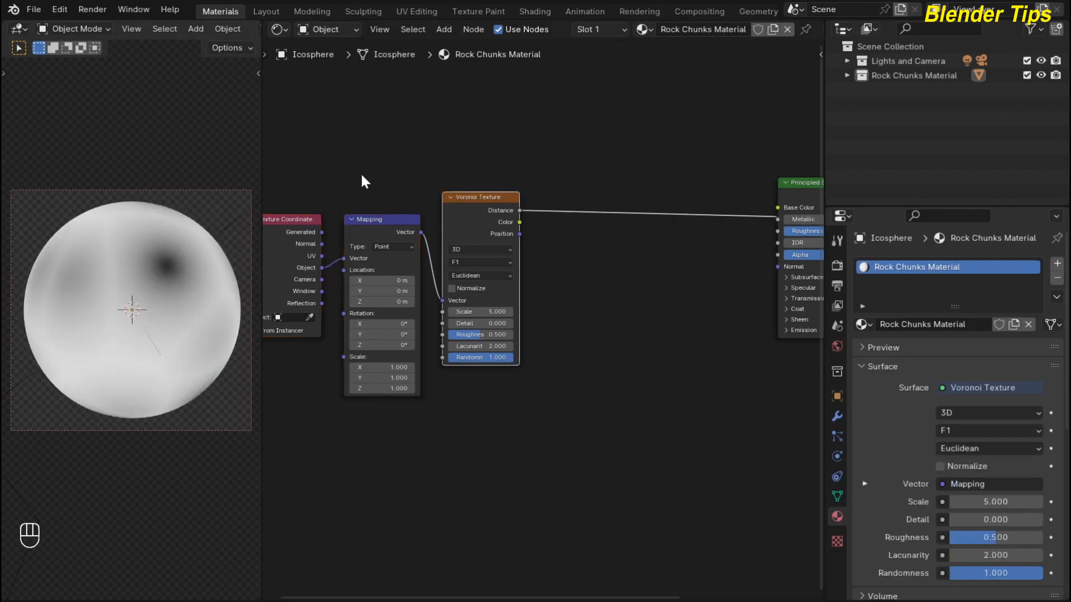
Change the Voronoi Texture's feature output from F1 to Distance to Edge.
{"action": "scroll", "coordinate": [559, 291], "scroll_direction": "up", "scroll_amount": 2}
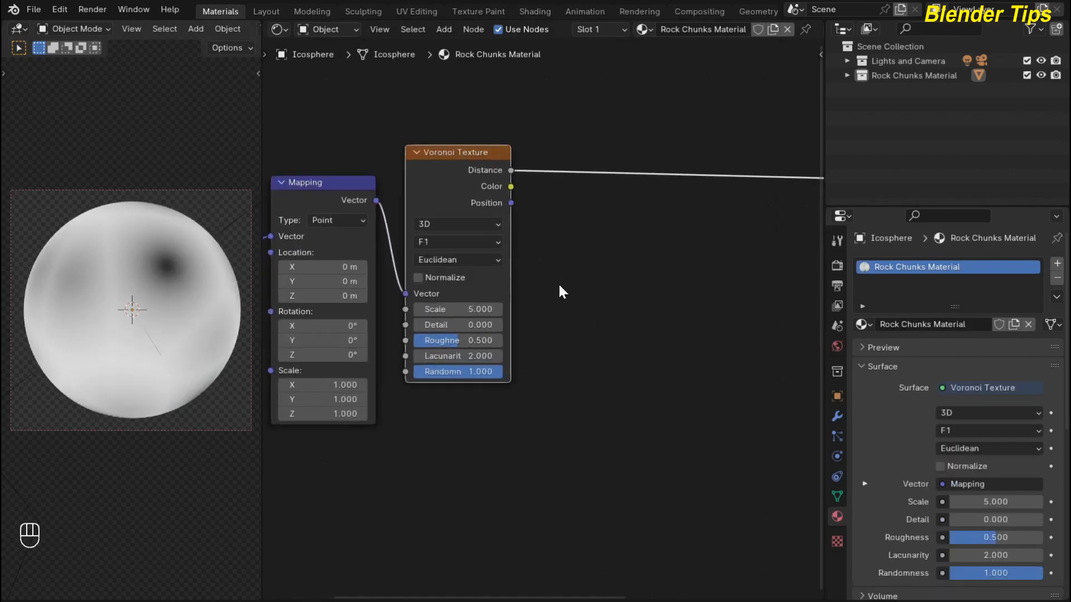
{"action": "scroll", "coordinate": [553, 260], "scroll_direction": "down", "scroll_amount": 2}
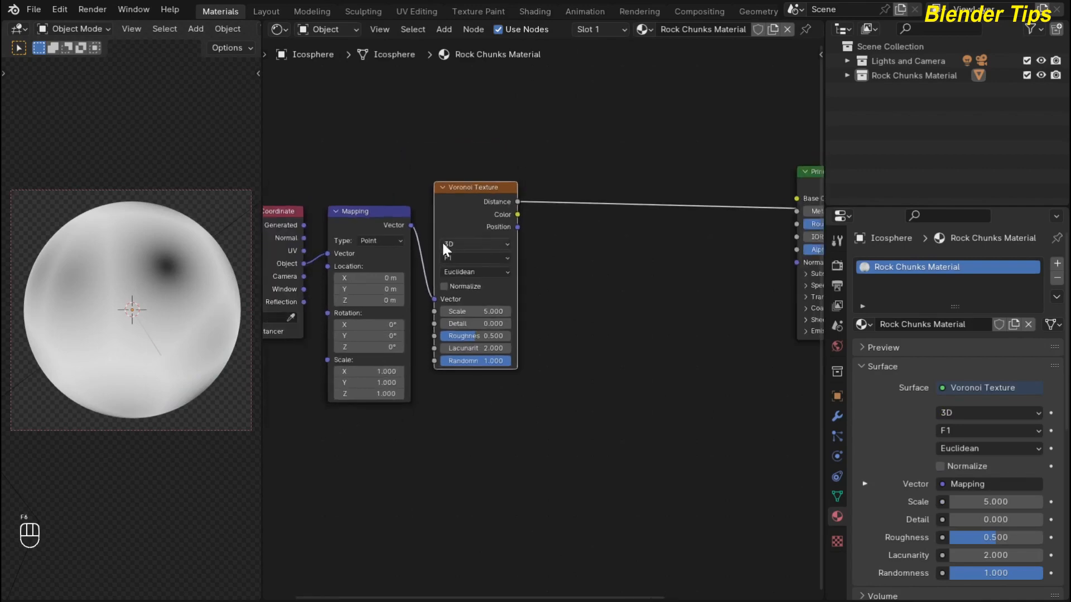
{"action": "scroll", "coordinate": [443, 246], "scroll_direction": "up", "scroll_amount": 2}
{"action": "scroll", "coordinate": [442, 240], "scroll_direction": "up", "scroll_amount": 1}
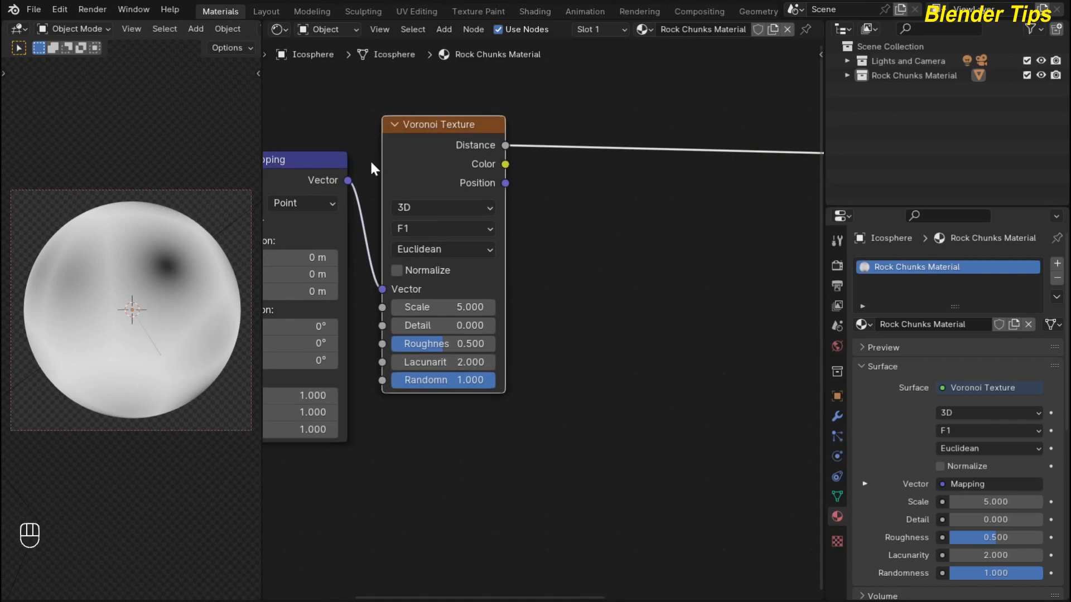
{"action": "middle_click_drag", "start_coordinate": [564, 244], "coordinate": [574, 266]}
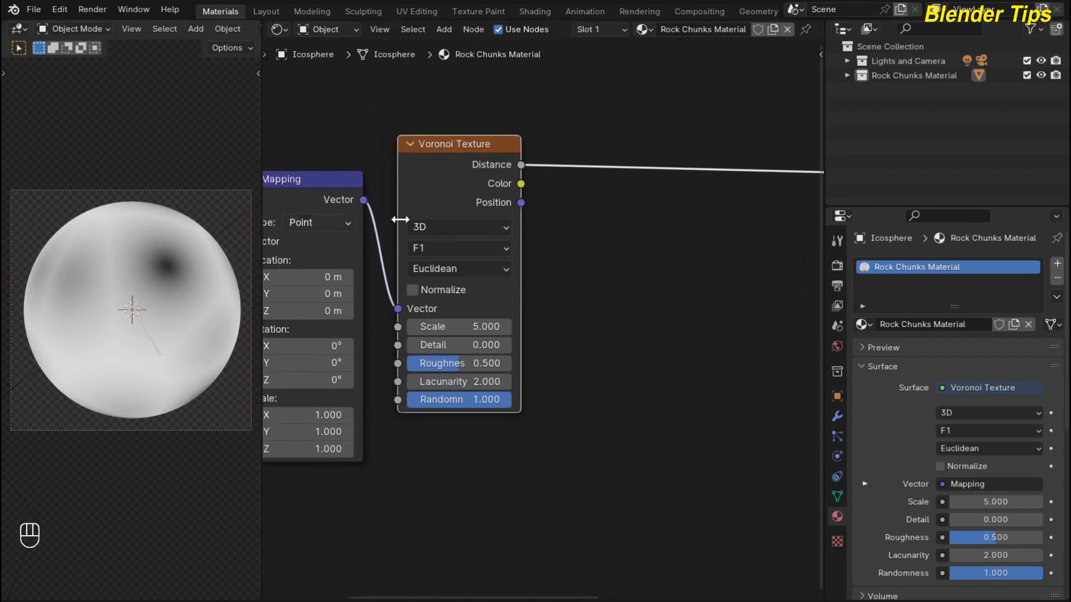
{"action": "mouse_move", "coordinate": [576, 222]}
{"action": "middle_mouse_down"}
{"action": "mouse_move", "coordinate": [633, 227]}
{"action": "mouse_move", "coordinate": [566, 212]}
{"action": "middle_mouse_up"}
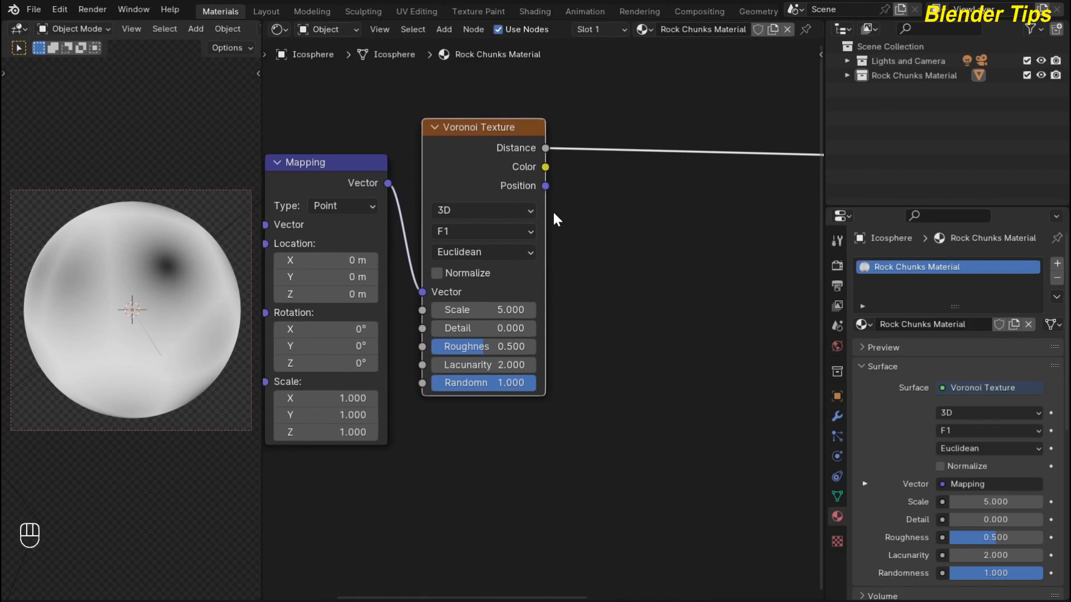
{"action": "left_click", "coordinate": [450, 231]}
{"action": "left_click", "coordinate": [453, 327]}
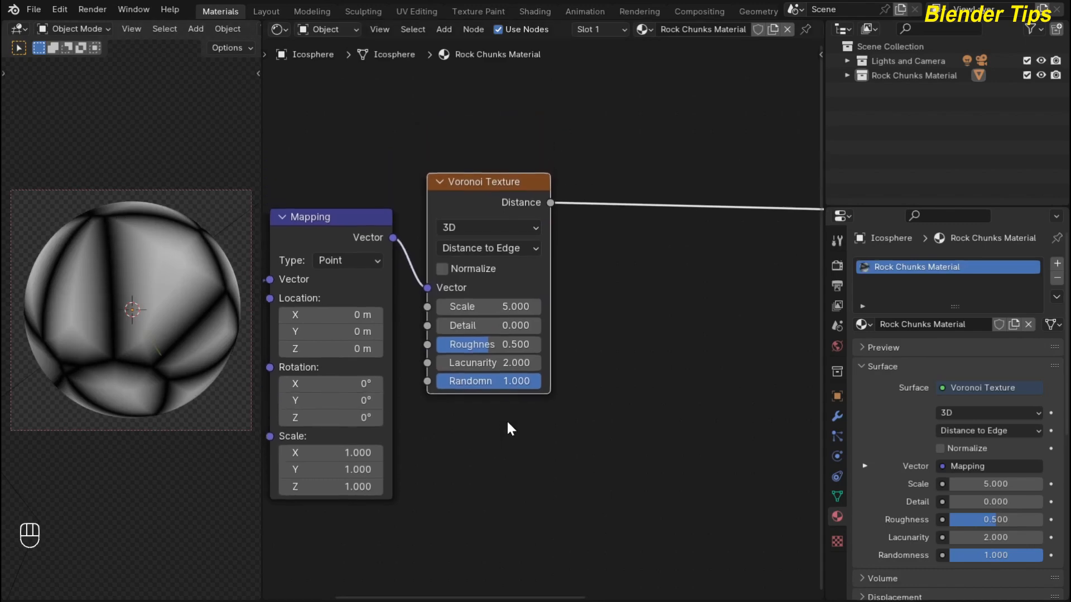
Set the Voronoi Texture's Scale to 20.
{"action": "scroll", "coordinate": [505, 424], "scroll_direction": "up", "scroll_amount": 2}
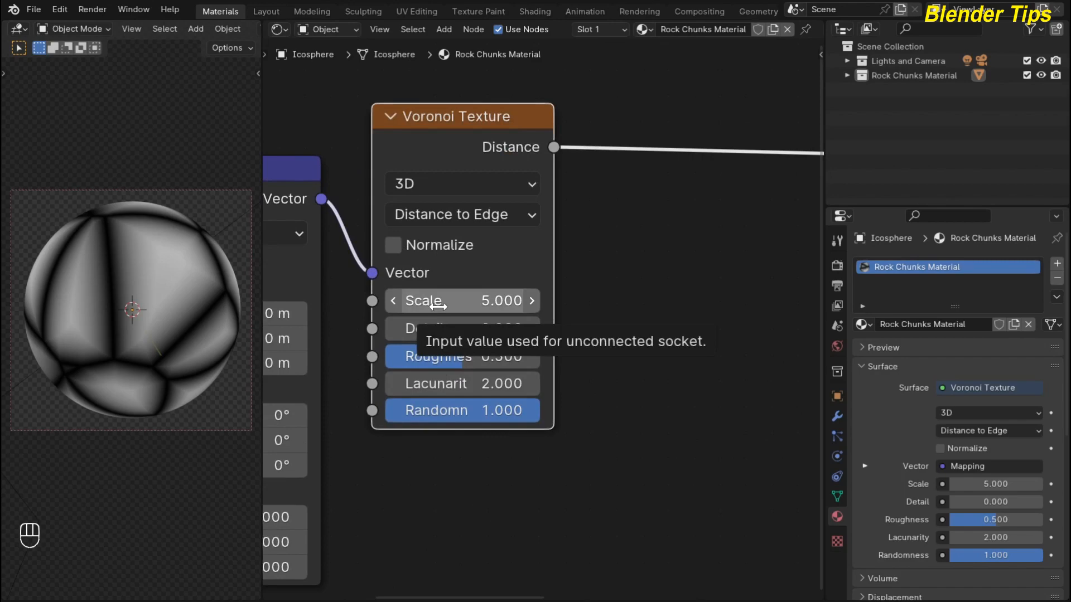
{"action": "left_click_drag", "start_coordinate": [441, 308], "coordinate": [529, 308]}
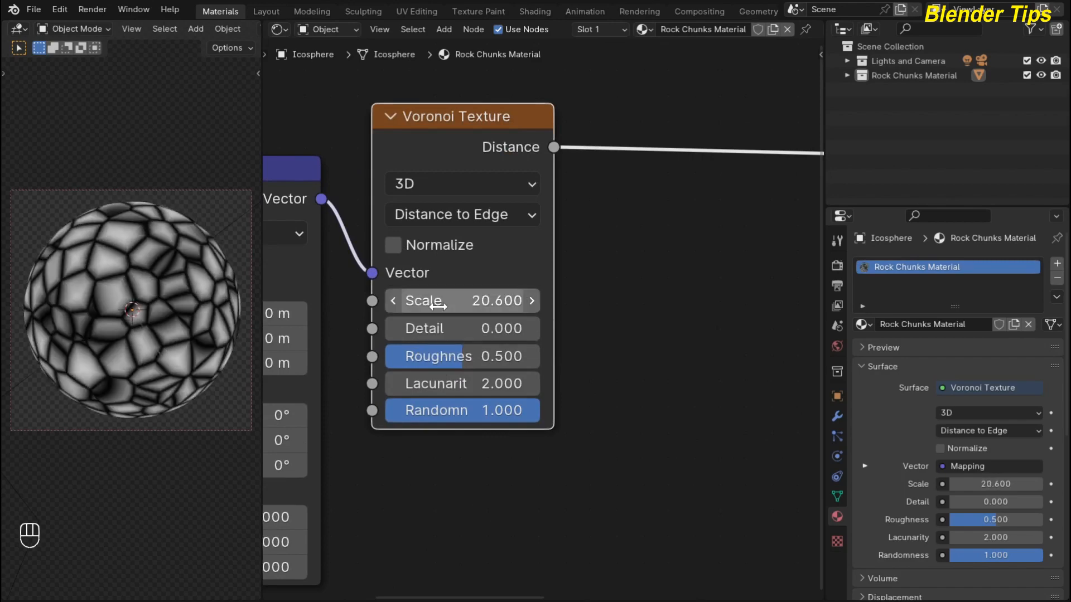
{"action": "left_click", "coordinate": [438, 306]}
{"action": "type", "text": "20"}
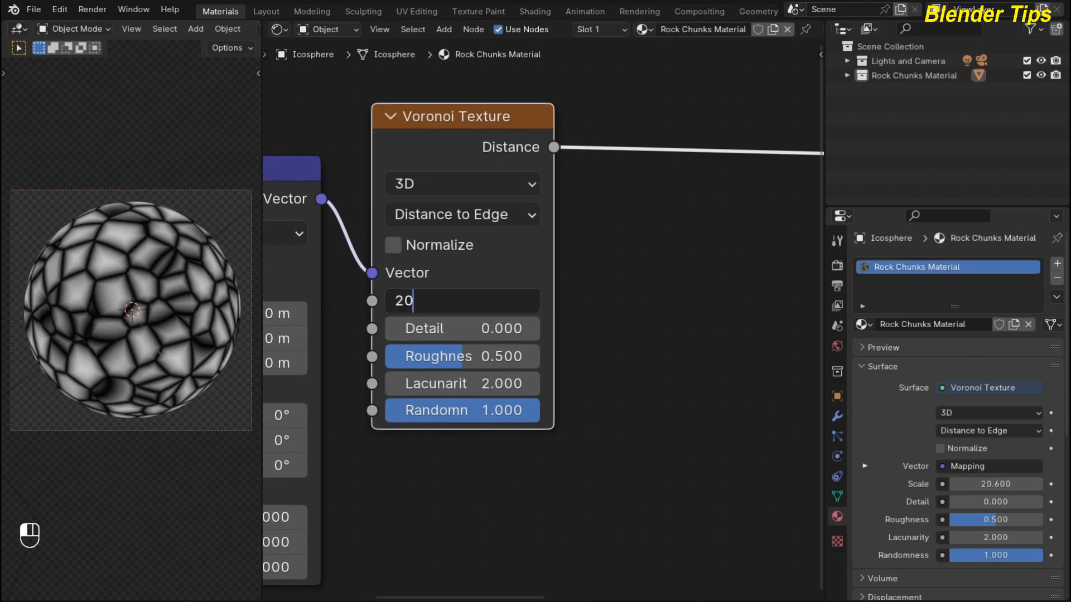
{"action": "key", "text": "Return"}
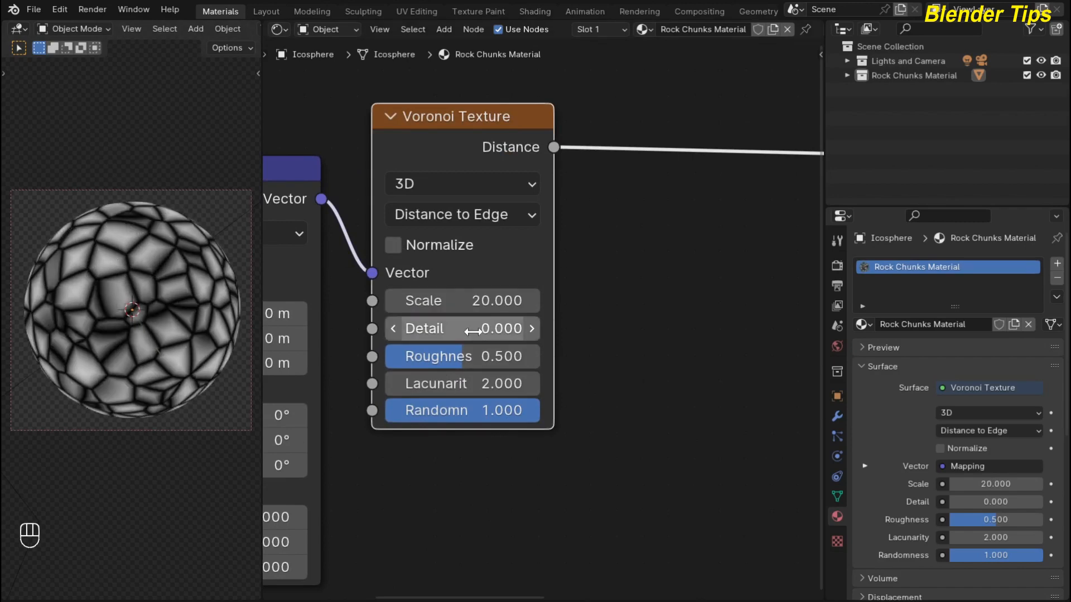
Move the Voronoi Texture node slightly away from the Mapping node and inspect the cell pattern on the sphere.
{"action": "scroll", "coordinate": [576, 297], "scroll_direction": "down", "scroll_amount": 1}
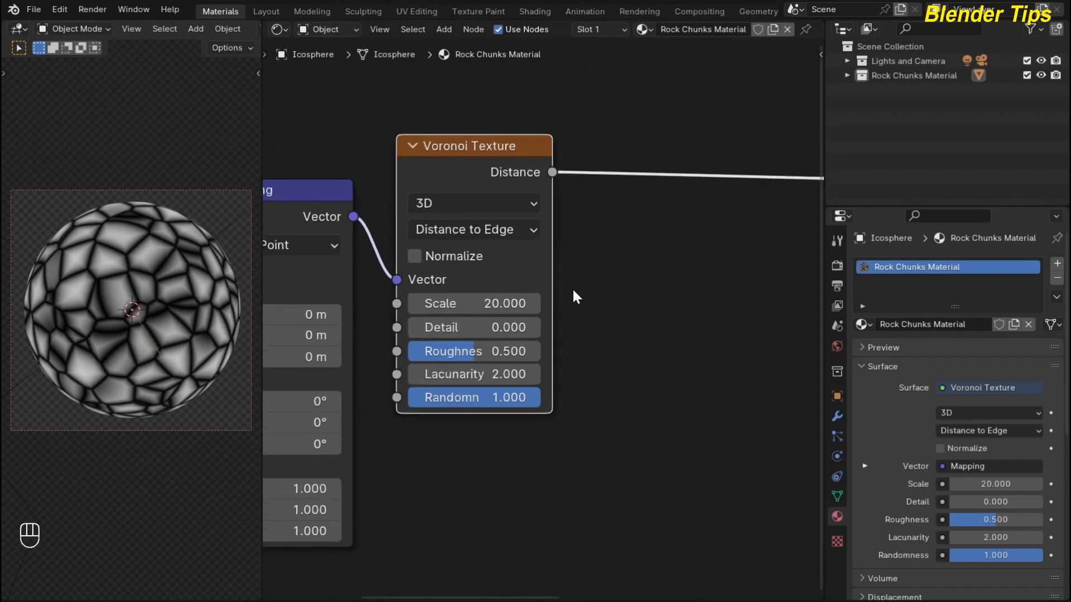
{"action": "scroll", "coordinate": [573, 290], "scroll_direction": "down", "scroll_amount": 8}
{"action": "middle_click_drag", "start_coordinate": [558, 344], "coordinate": [485, 309]}
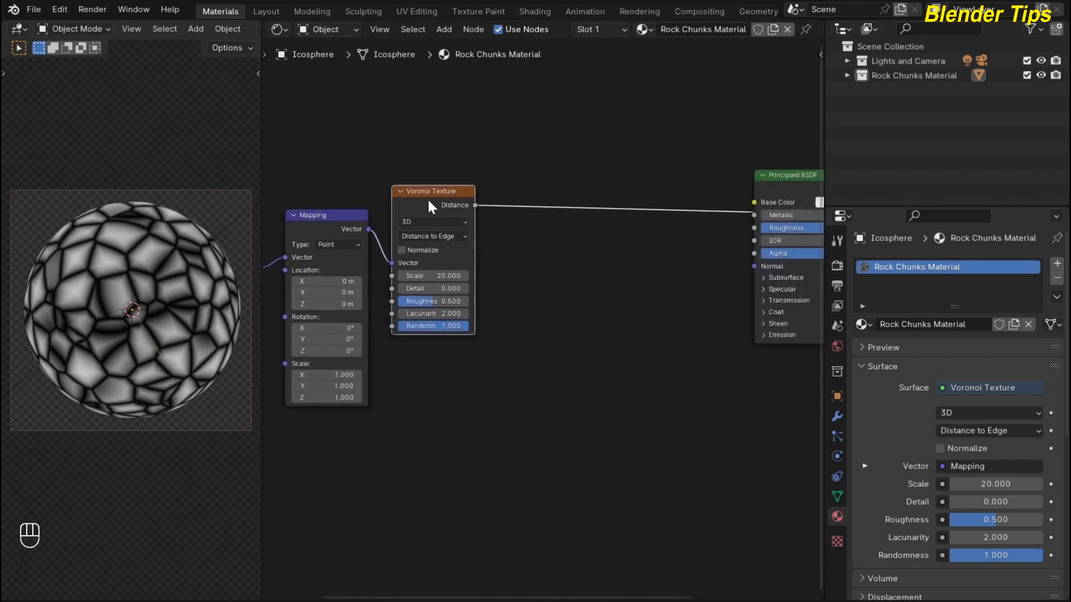
{"action": "left_click_drag", "start_coordinate": [429, 202], "coordinate": [439, 206]}
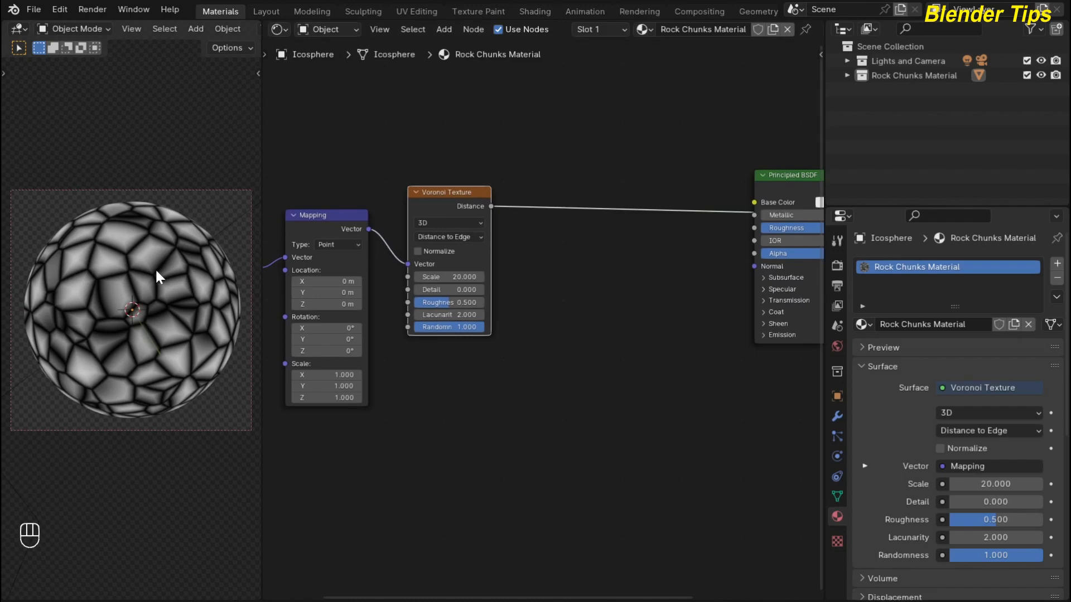
{"action": "scroll", "coordinate": [156, 275], "scroll_direction": "up", "scroll_amount": 3}
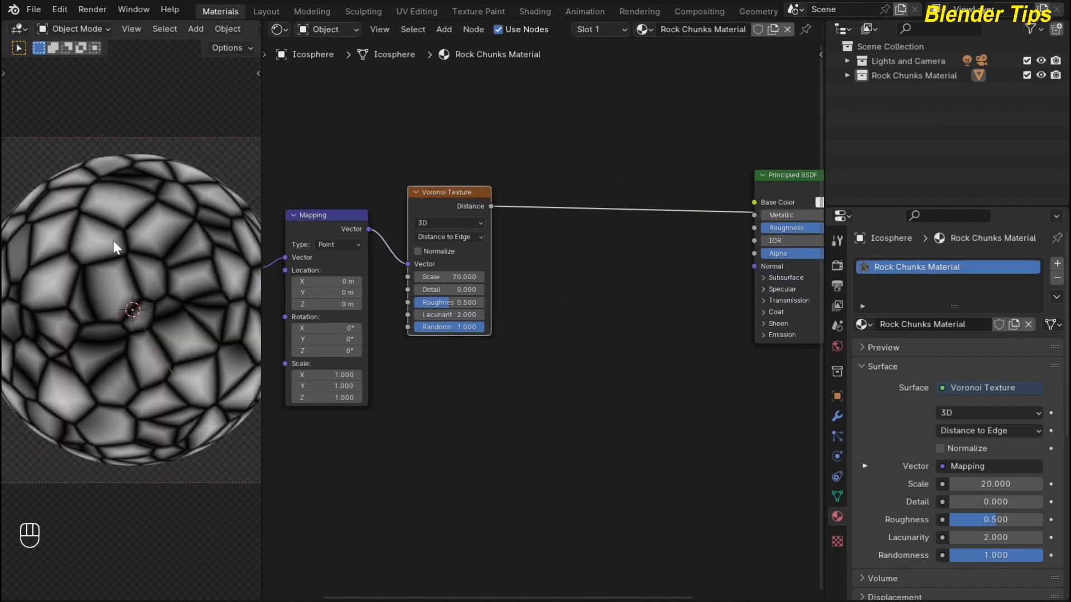
{"action": "middle_click_drag", "start_coordinate": [509, 348], "coordinate": [485, 363]}
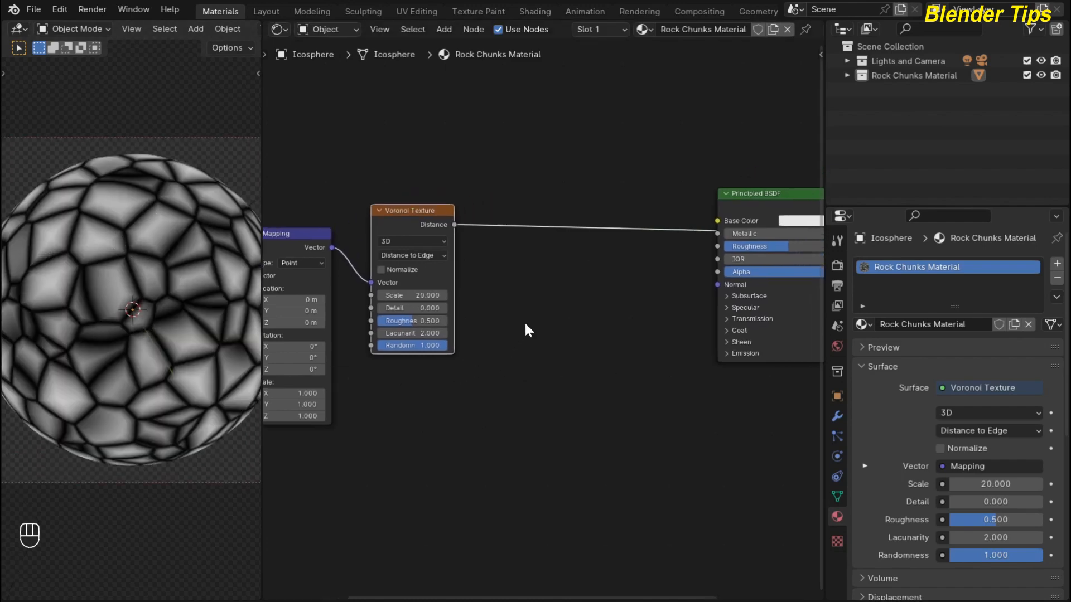
Insert a Color Ramp node into the link coming from the Voronoi Texture's Distance output.
{"action": "key", "text": "shift+a"}
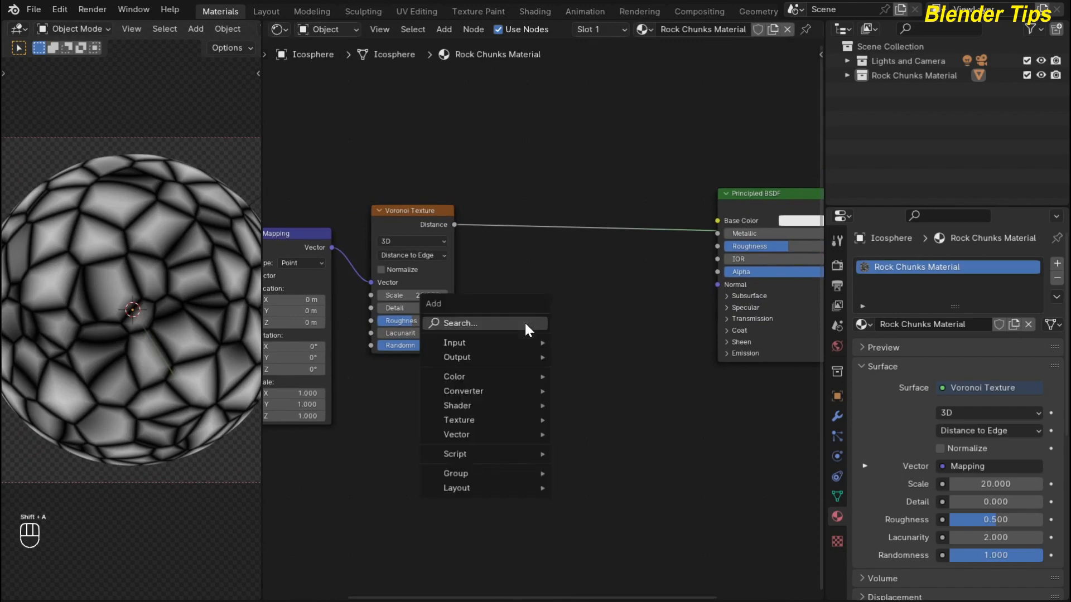
{"action": "mouse_move", "coordinate": [525, 323]}
{"action": "type", "text": "clo"}
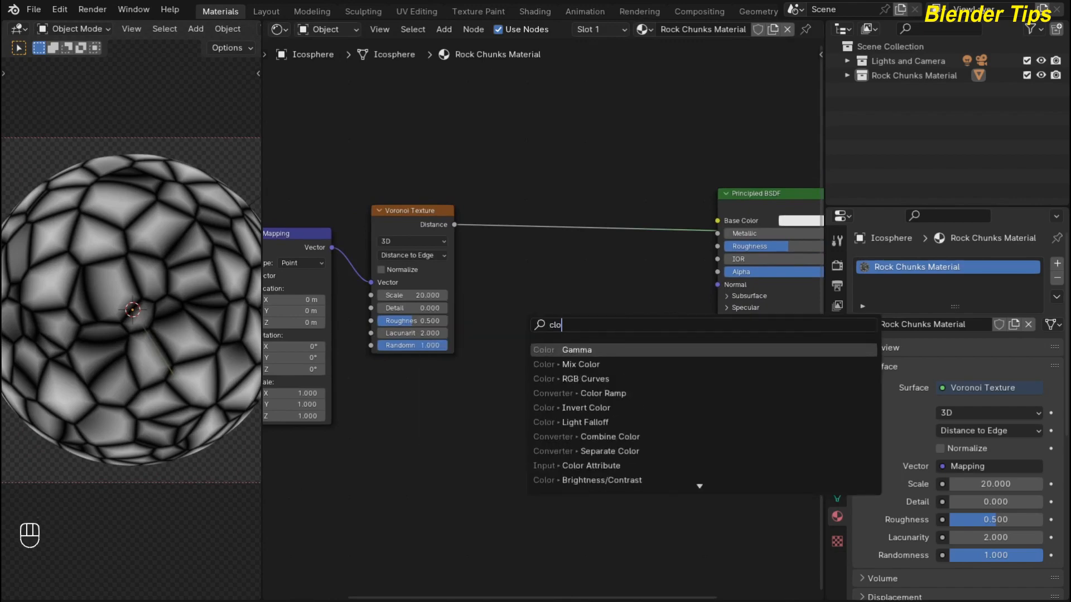
{"action": "left_click", "coordinate": [583, 394]}
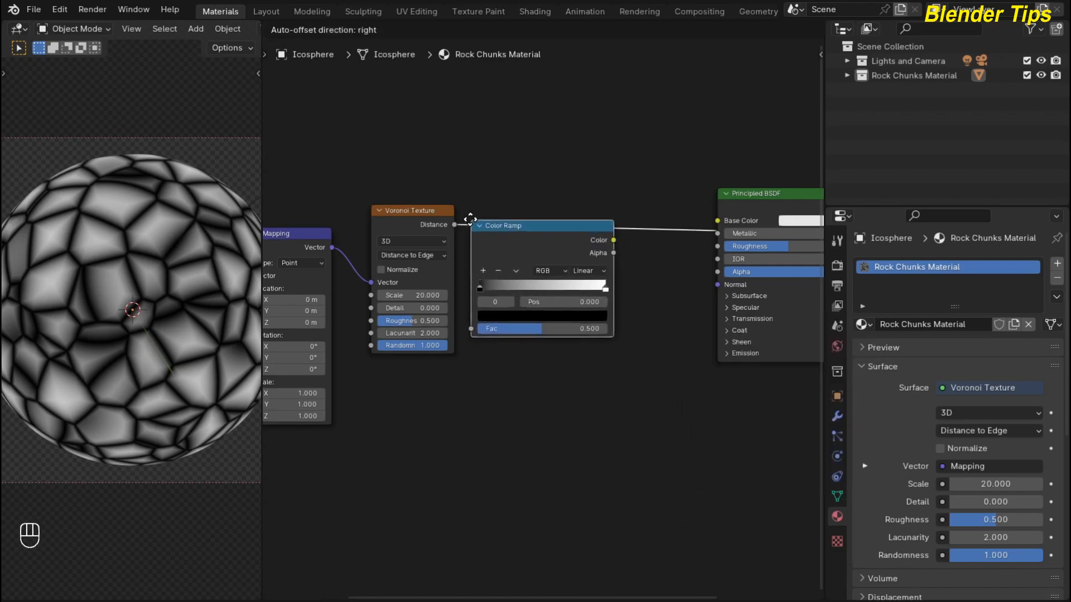
{"action": "left_click", "coordinate": [466, 209]}
{"action": "middle_click_drag", "start_coordinate": [519, 408], "coordinate": [483, 380]}
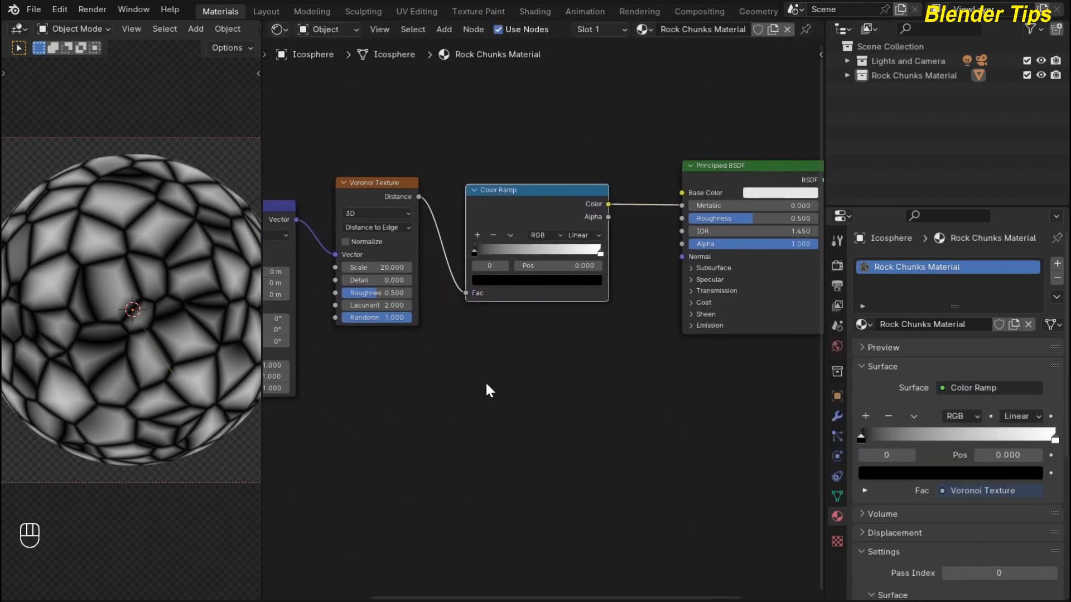
{"action": "scroll", "coordinate": [487, 385], "scroll_direction": "up", "scroll_amount": 1}
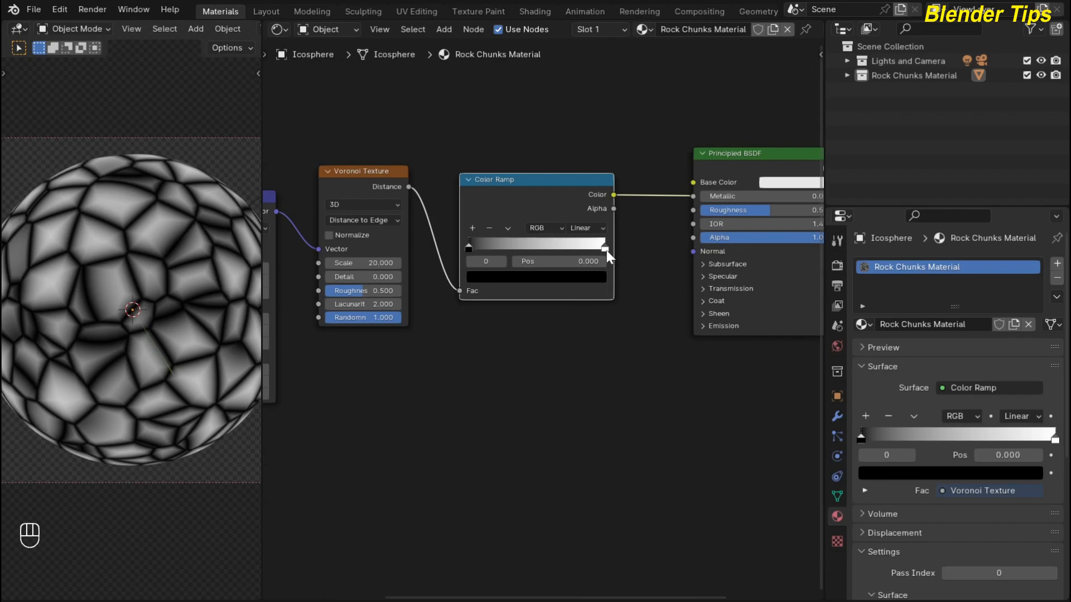
Shift the Color Ramp closer to the Voronoi Texture and move its white stop to position 0.407.
{"action": "key", "text": "g"}
{"action": "left_click", "coordinate": [584, 250]}
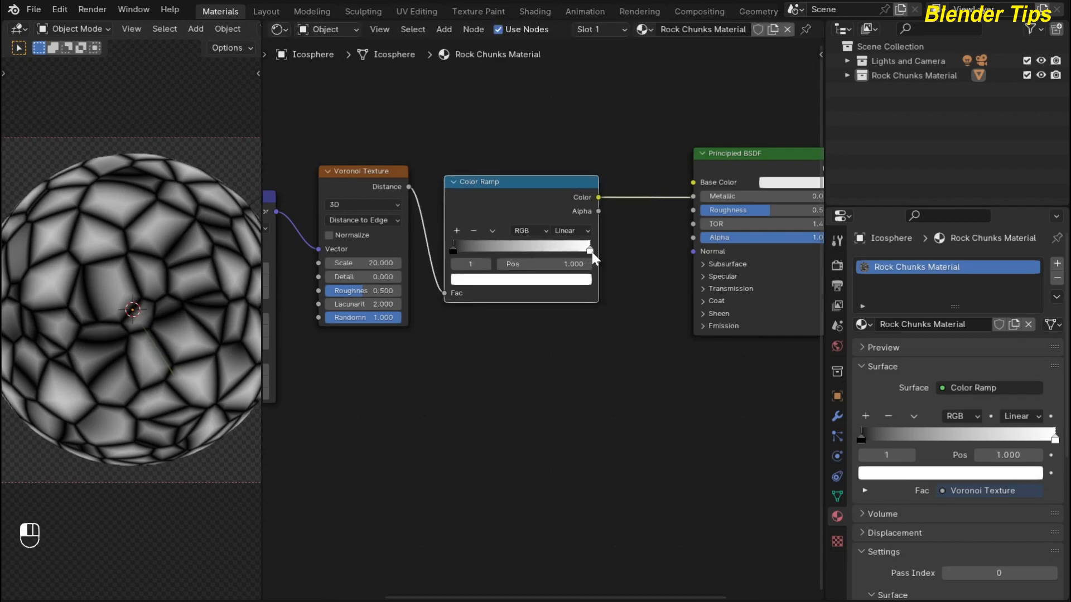
{"action": "left_click_drag", "start_coordinate": [591, 252], "coordinate": [517, 252]}
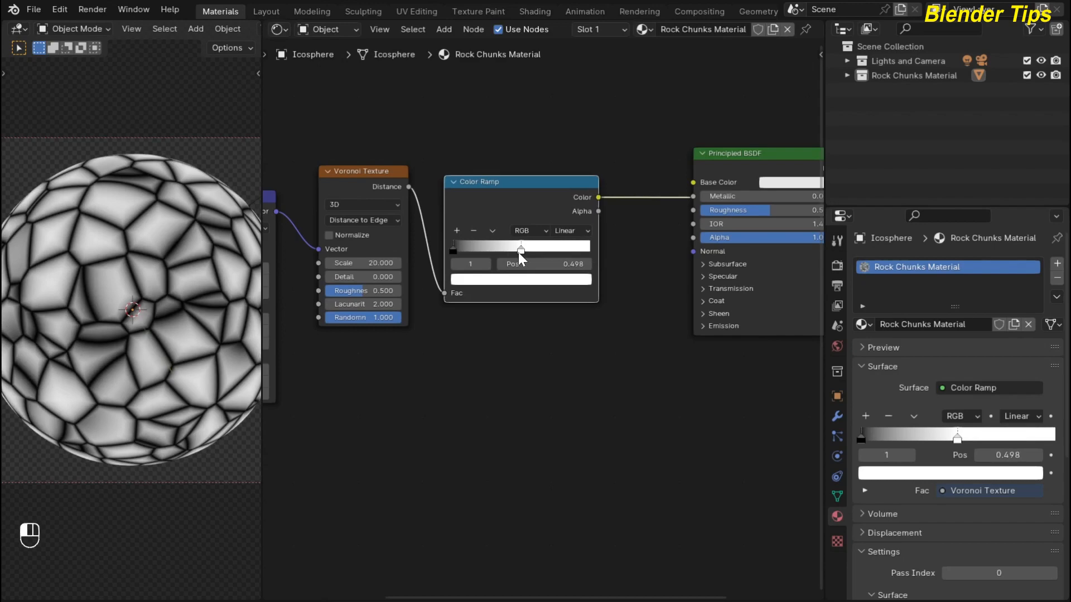
{"action": "left_click_drag", "start_coordinate": [517, 252], "coordinate": [505, 257]}
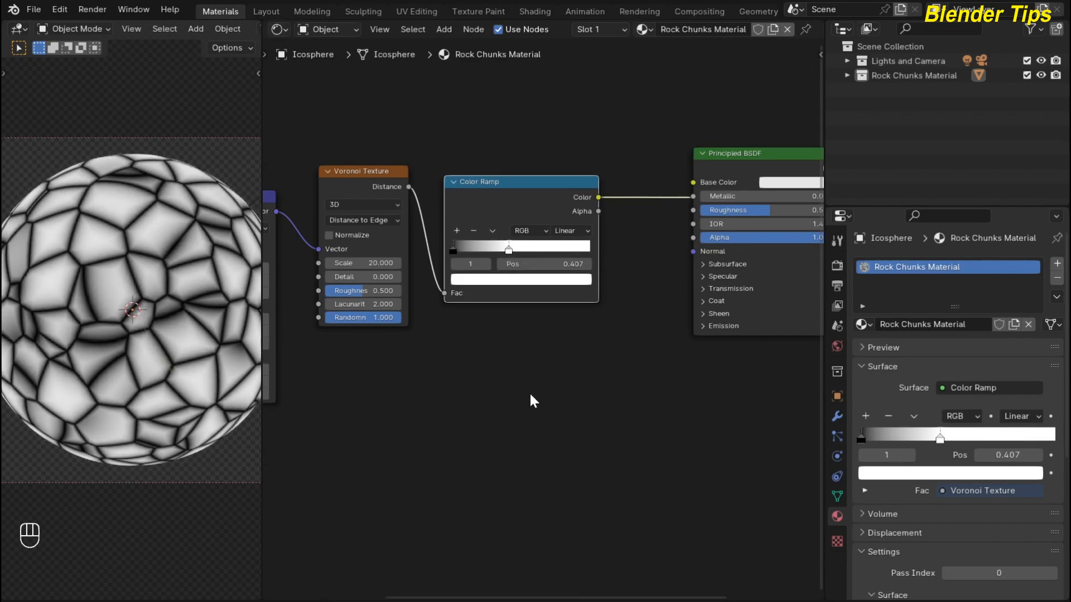
Feed the Color Ramp's Color into the Principled BSDF's Base Color and route the shader to the material's Surface.
{"action": "scroll", "coordinate": [526, 356], "scroll_direction": "down", "scroll_amount": 5}
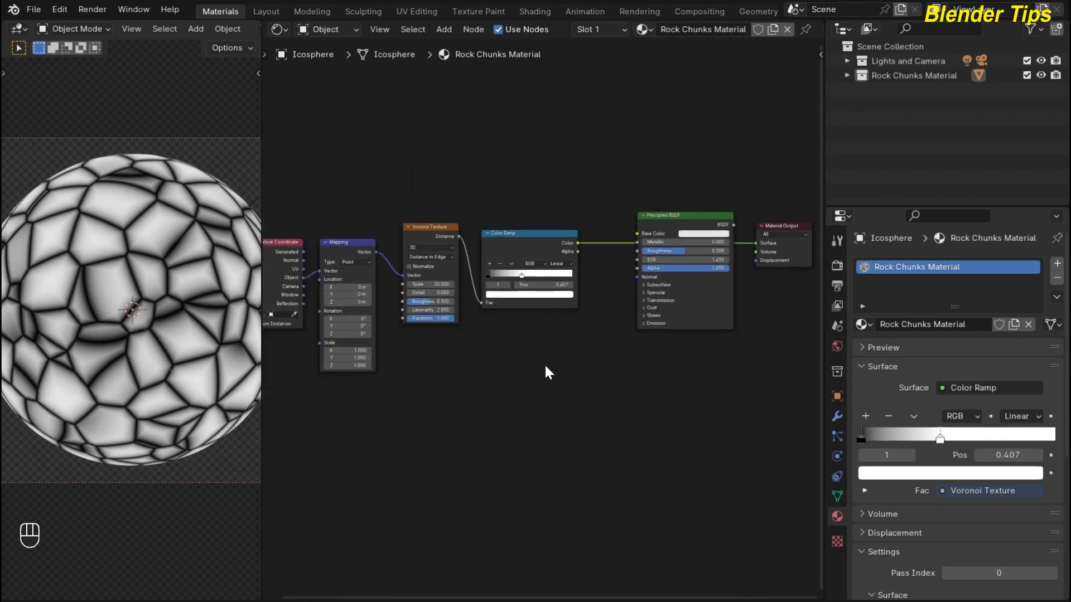
{"action": "left_click", "coordinate": [644, 235], "text": "ctrl+shift"}
{"action": "middle_click_drag", "start_coordinate": [543, 337], "coordinate": [547, 300]}
{"action": "scroll", "coordinate": [548, 296], "scroll_direction": "up", "scroll_amount": 2}
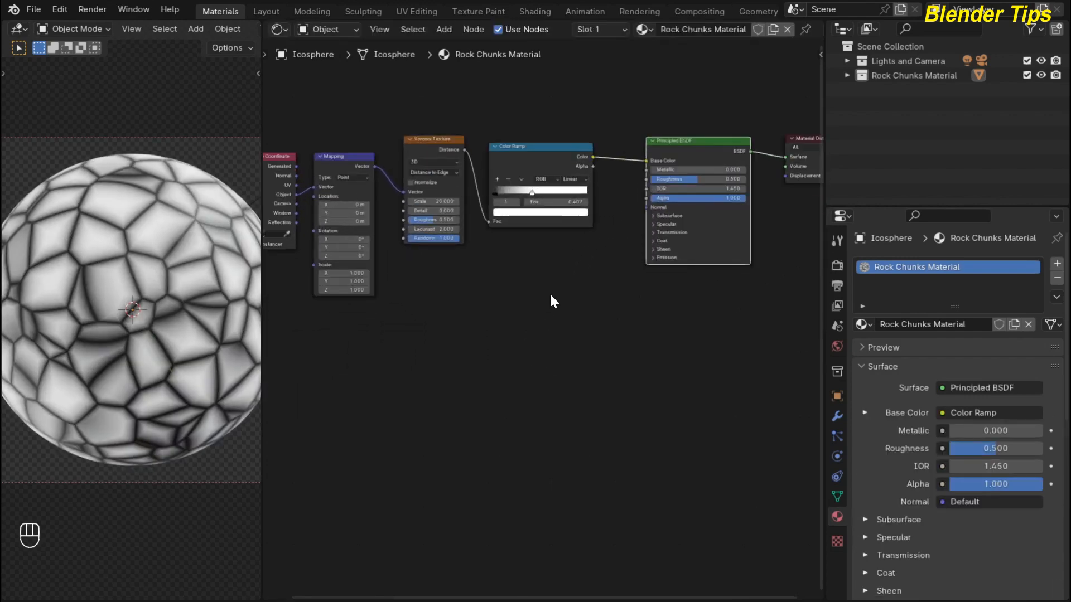
Add a Noise Texture node below the Color Ramp.
{"action": "scroll", "coordinate": [551, 291], "scroll_direction": "down", "scroll_amount": 2}
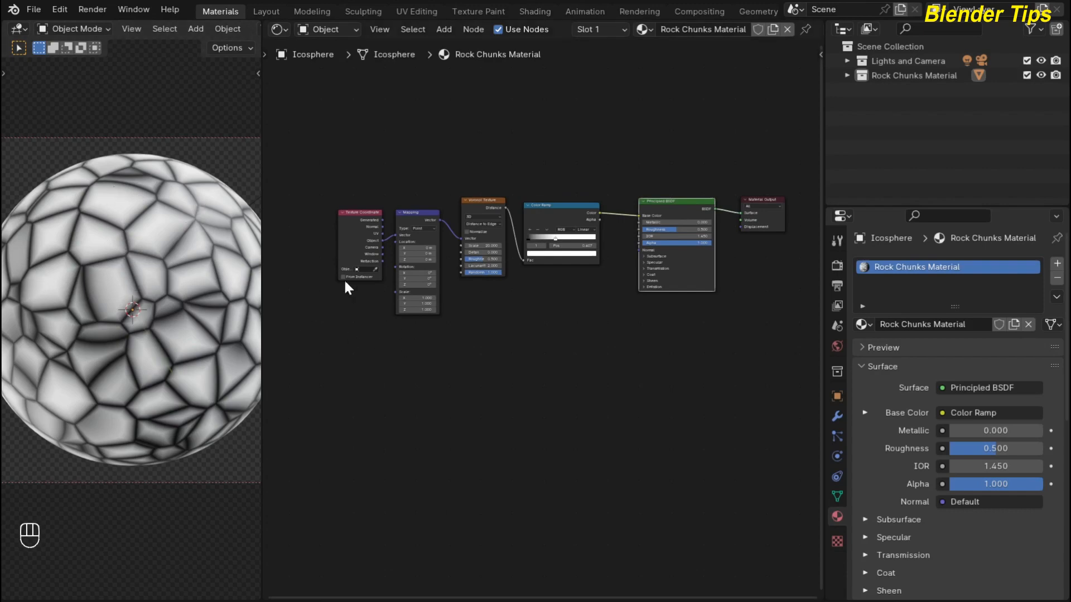
{"action": "scroll", "coordinate": [435, 373], "scroll_direction": "up", "scroll_amount": 2}
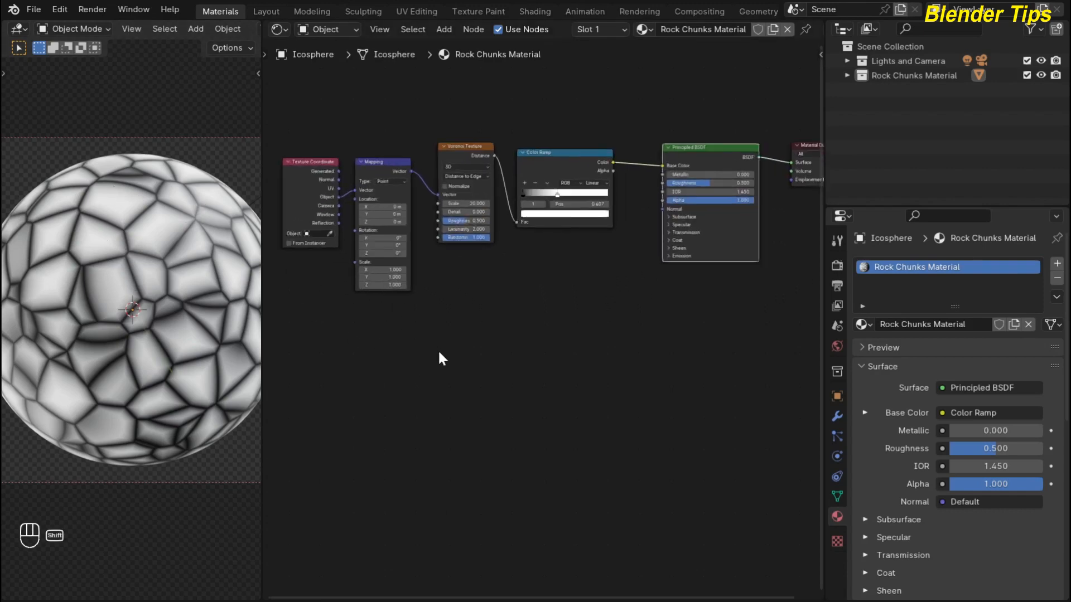
{"action": "key", "text": "shift+a"}
{"action": "type", "text": "noise"}
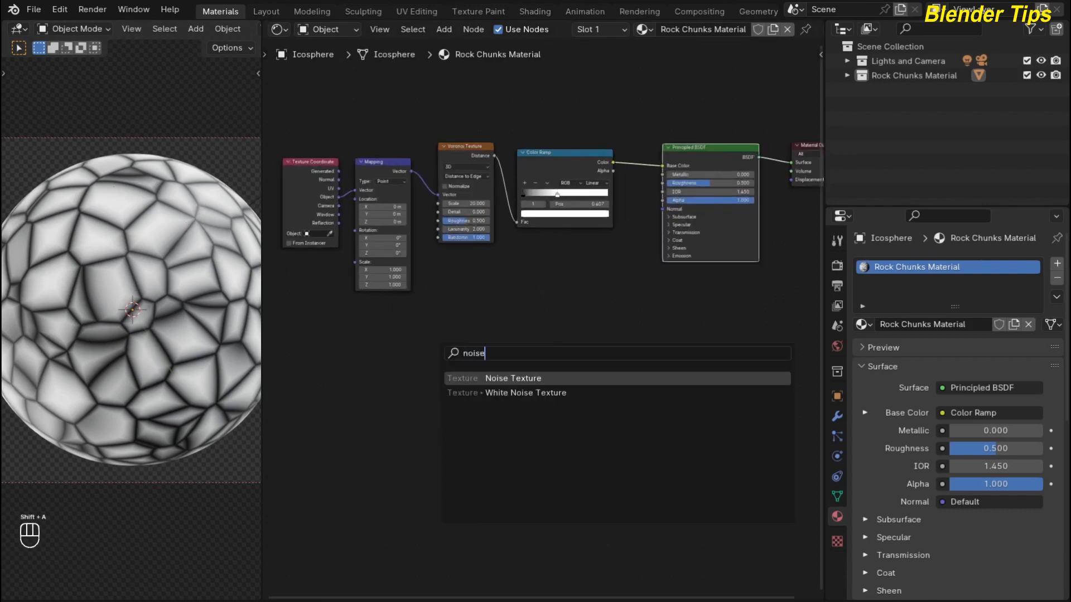
{"action": "left_click", "coordinate": [510, 379]}
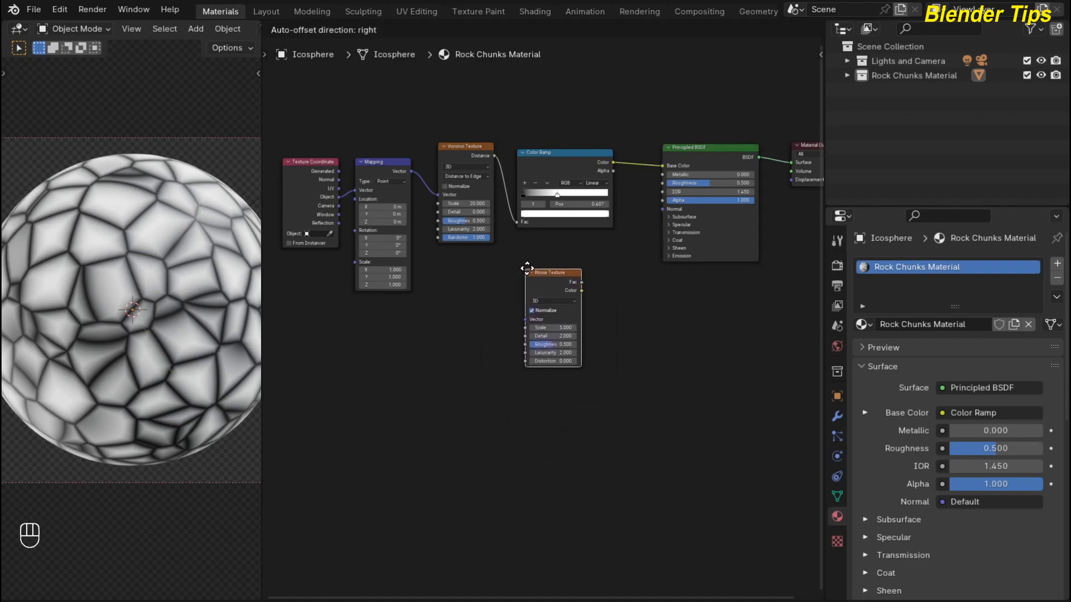
{"action": "left_click", "coordinate": [528, 260]}
{"action": "key", "text": "Home"}
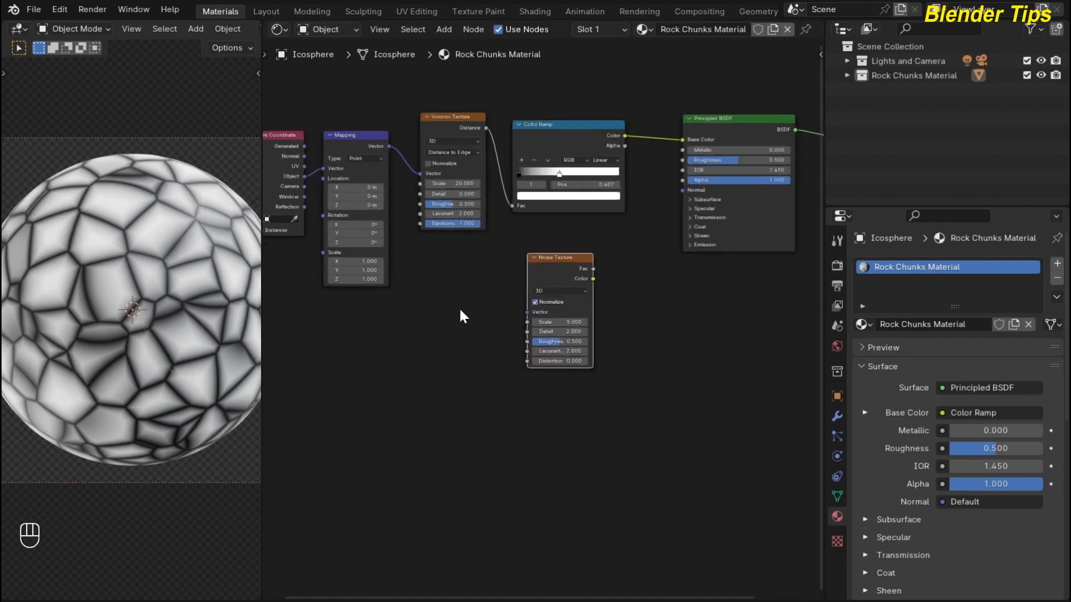
Move the Texture Coordinate and Mapping nodes together farther away from the Voronoi Texture.
{"action": "left_click_drag", "start_coordinate": [321, 155], "coordinate": [441, 300]}
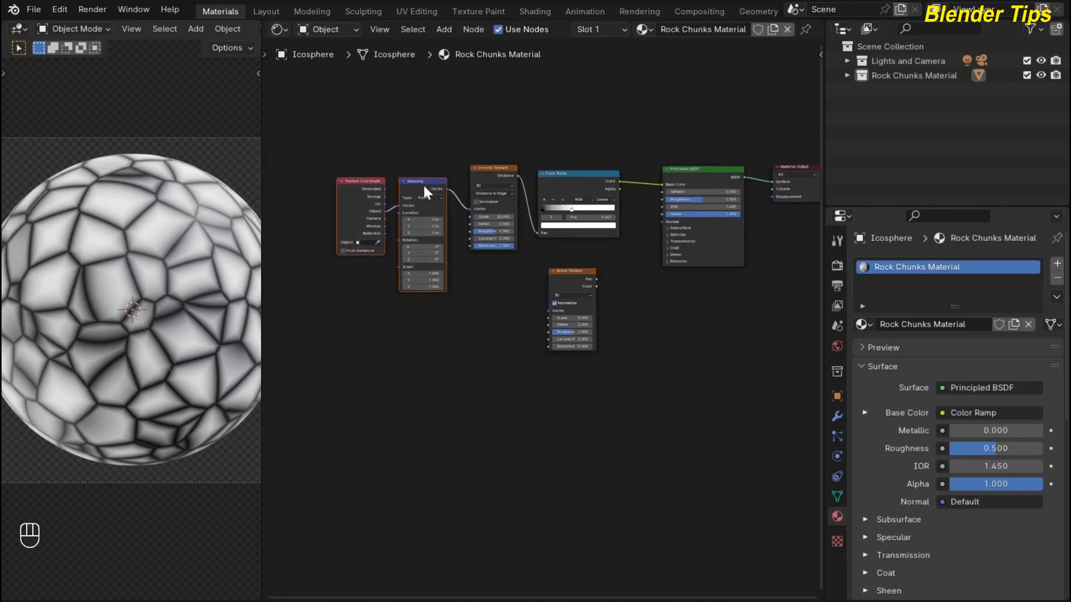
{"action": "key", "text": "g"}
{"action": "left_click", "coordinate": [370, 194]}
{"action": "scroll", "coordinate": [440, 286], "scroll_direction": "up", "scroll_amount": 2}
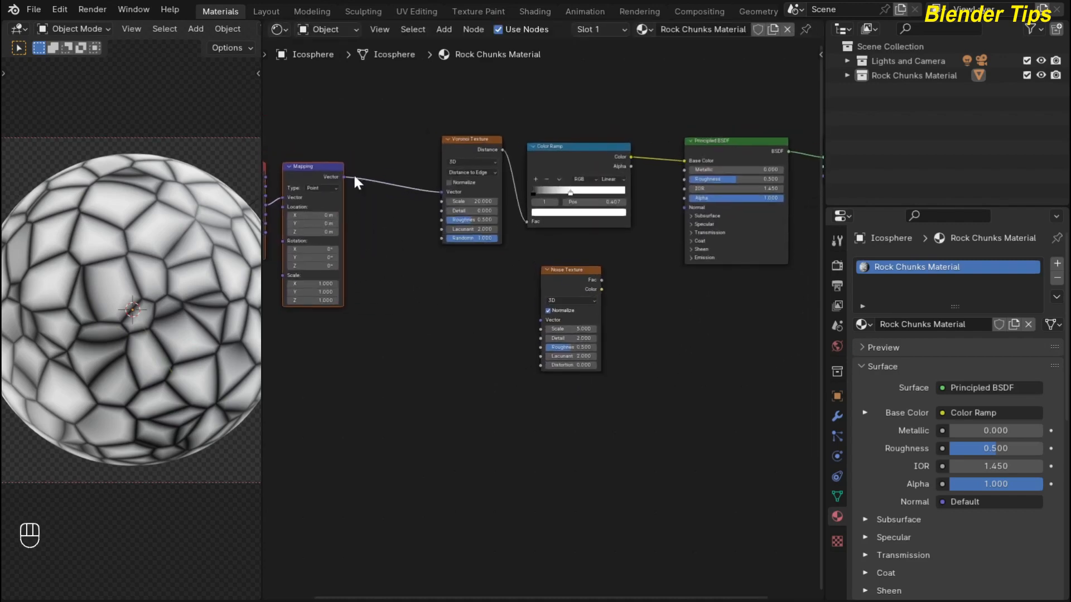
Connect the Mapping node's Vector output to the Noise Texture's Vector input and preview the noise on the icosphere.
{"action": "left_click_drag", "start_coordinate": [344, 178], "coordinate": [541, 328]}
{"action": "scroll", "coordinate": [620, 334], "scroll_direction": "up", "scroll_amount": 1}
{"action": "middle_click_drag", "start_coordinate": [641, 326], "coordinate": [528, 322]}
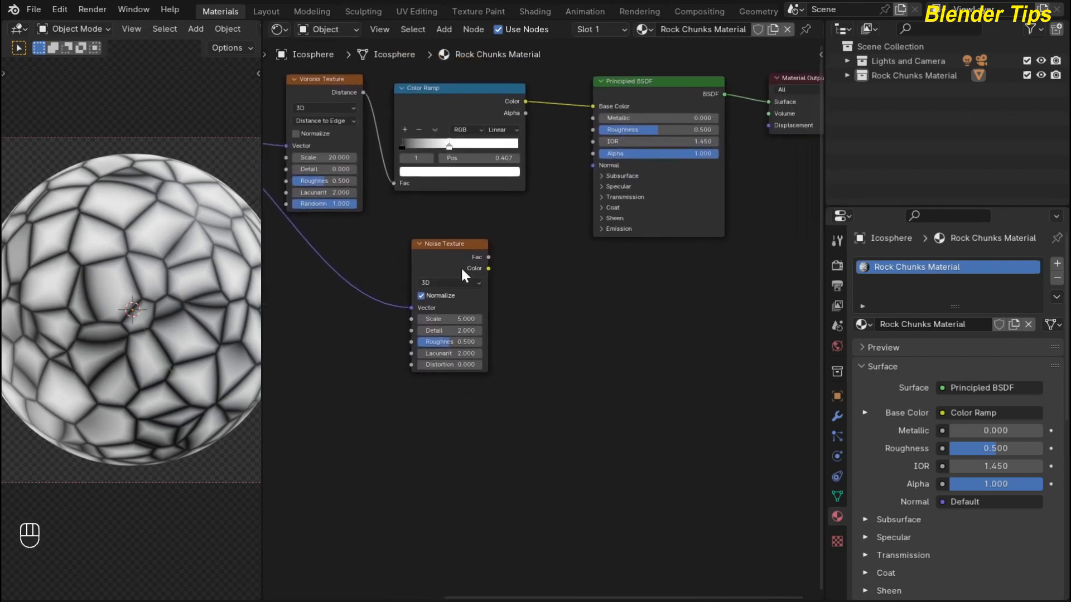
{"action": "left_click", "coordinate": [435, 254], "text": "ctrl+shift"}
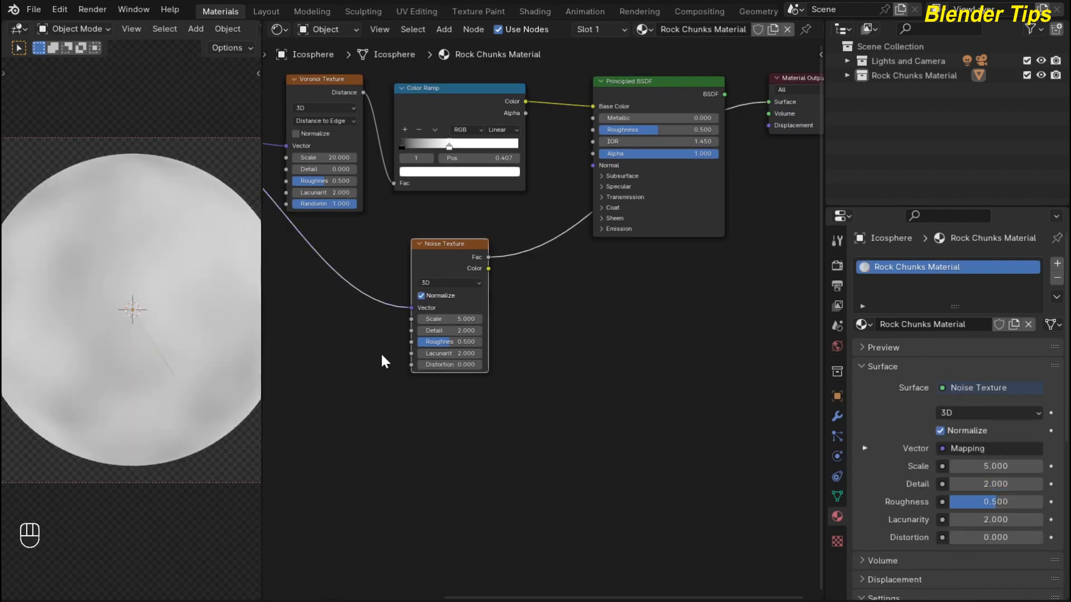
Set the Noise Texture's Scale to 100.
{"action": "scroll", "coordinate": [379, 352], "scroll_direction": "up", "scroll_amount": 1}
{"action": "middle_click_drag", "start_coordinate": [487, 343], "coordinate": [554, 344]}
{"action": "scroll", "coordinate": [515, 343], "scroll_direction": "up", "scroll_amount": 3}
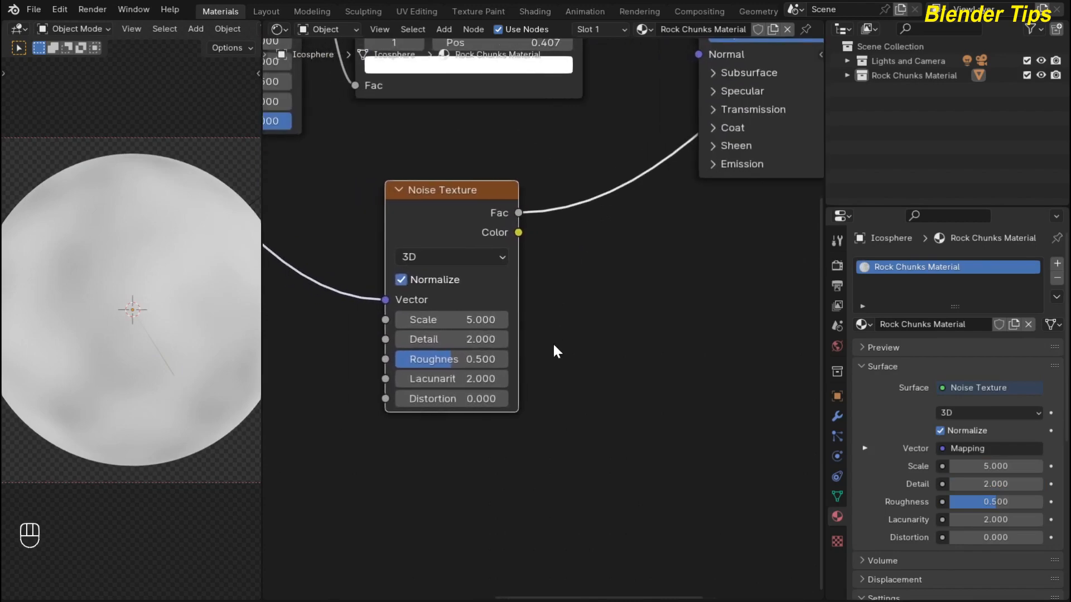
{"action": "left_click", "coordinate": [492, 320]}
{"action": "type", "text": "17.1"}
{"action": "key", "text": "Return"}
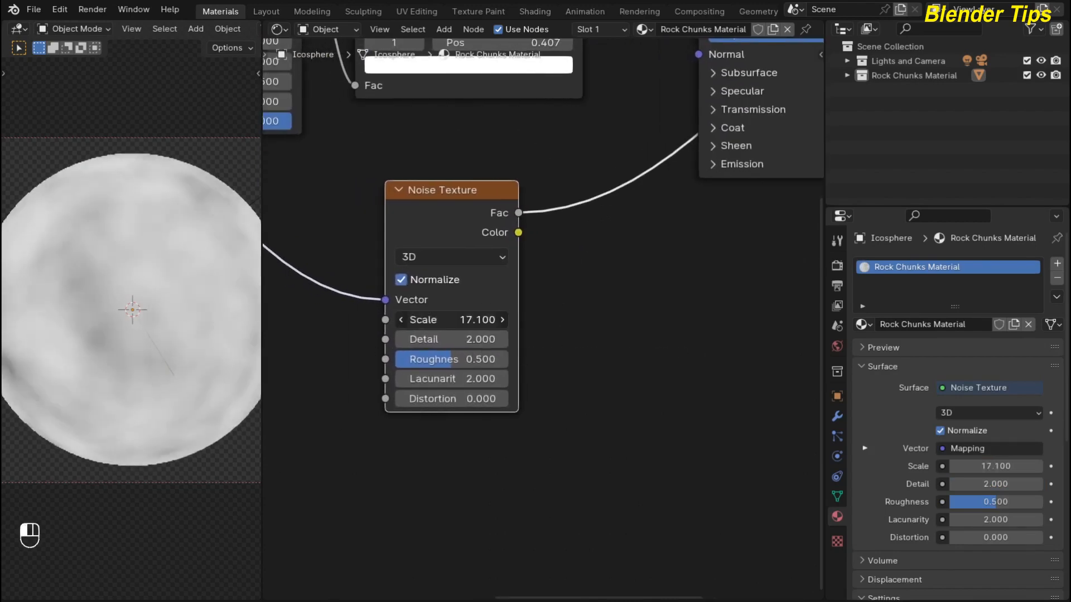
{"action": "left_click_drag", "start_coordinate": [480, 320], "coordinate": [552, 319]}
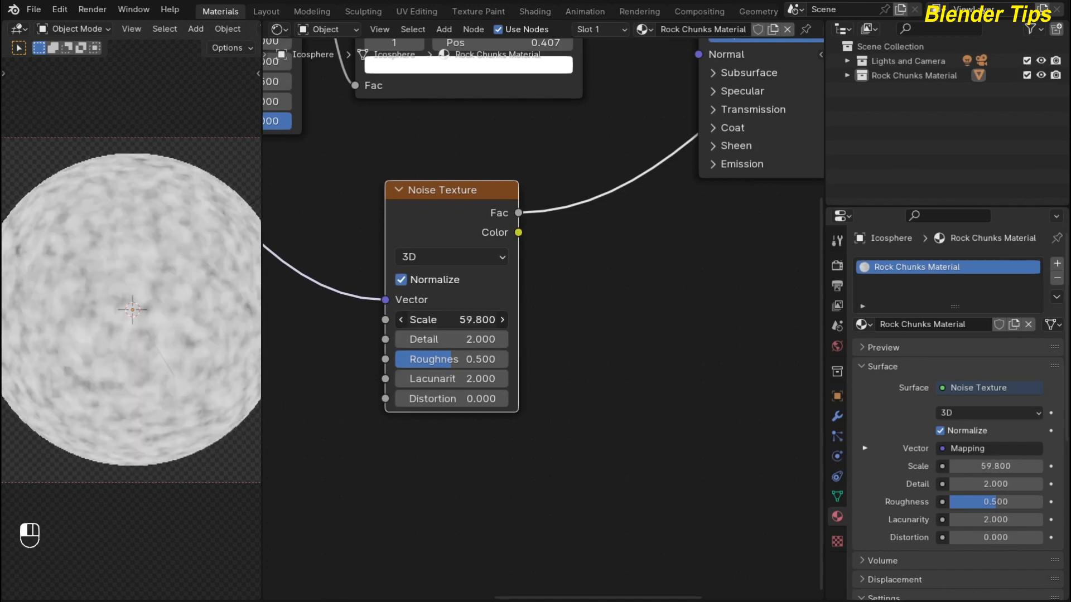
{"action": "left_click", "coordinate": [480, 320]}
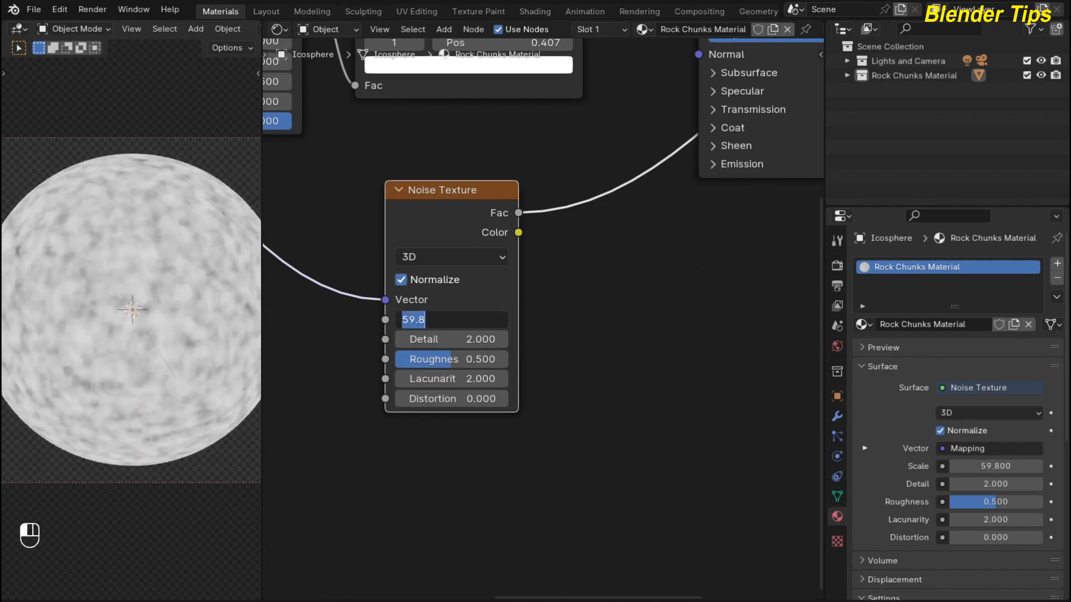
{"action": "type", "text": "100"}
{"action": "key", "text": "Return"}
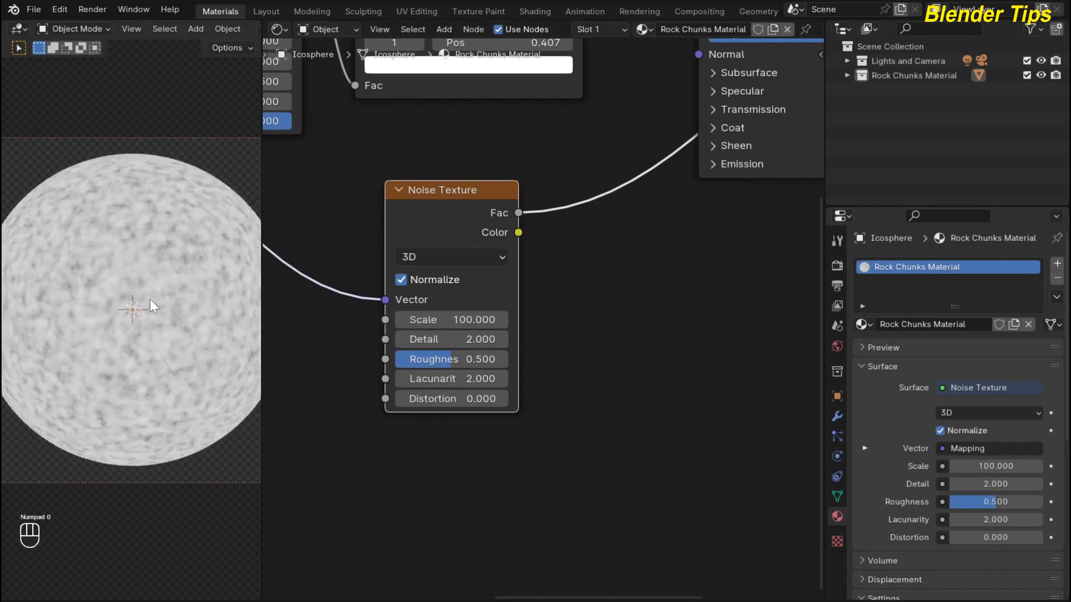
Set the Noise Texture's Detail to 15.
{"action": "left_click_drag", "start_coordinate": [480, 339], "coordinate": [552, 339]}
{"action": "scroll", "coordinate": [540, 313], "scroll_direction": "down", "scroll_amount": 5}
{"action": "middle_click_drag", "start_coordinate": [581, 312], "coordinate": [526, 391]}
{"action": "scroll", "coordinate": [565, 380], "scroll_direction": "down", "scroll_amount": 4}
Move the Principled BSDF and Material Output nodes farther from the Color Ramp to make room between them.
{"action": "left_click_drag", "start_coordinate": [609, 179], "coordinate": [624, 190]}
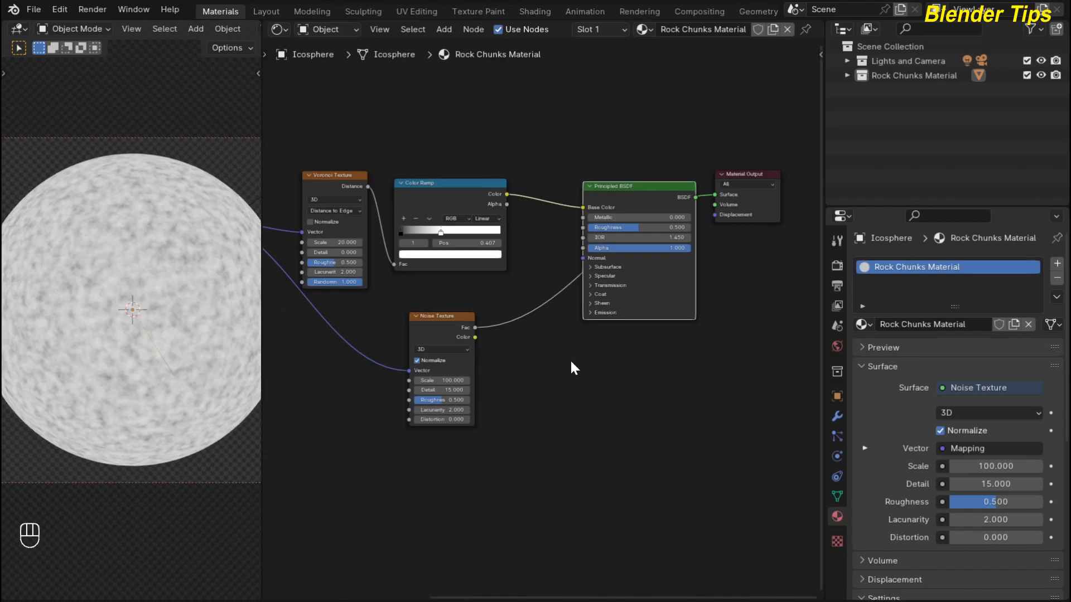
{"action": "middle_click_drag", "start_coordinate": [571, 364], "coordinate": [502, 407]}
{"action": "left_click_drag", "start_coordinate": [554, 148], "coordinate": [667, 289]}
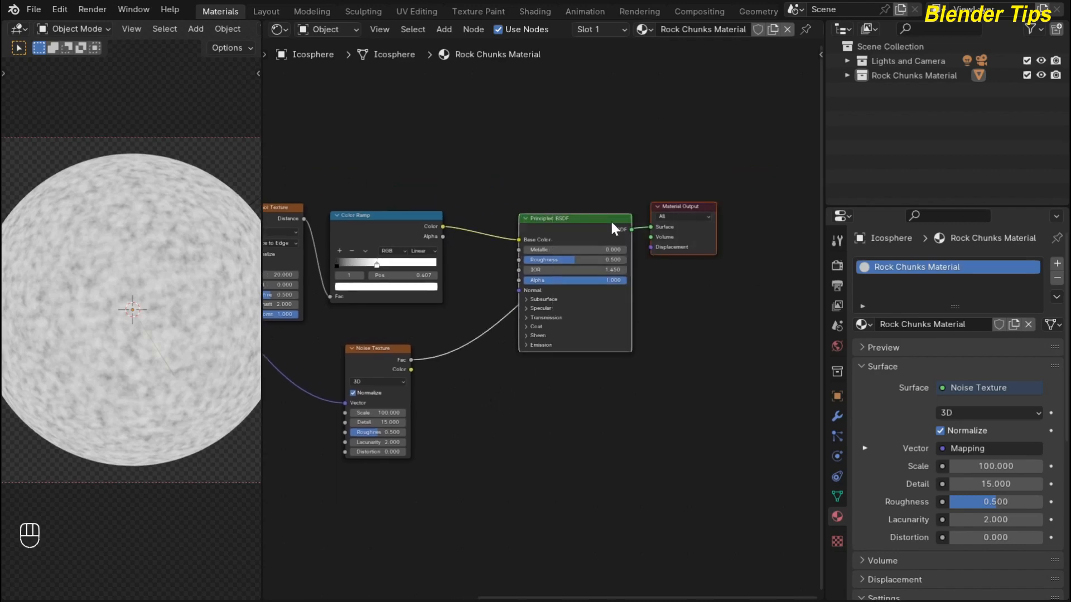
{"action": "left_click_drag", "start_coordinate": [612, 224], "coordinate": [770, 215]}
{"action": "scroll", "coordinate": [523, 383], "scroll_direction": "down", "scroll_amount": 1}
{"action": "middle_click_drag", "start_coordinate": [524, 383], "coordinate": [471, 364]}
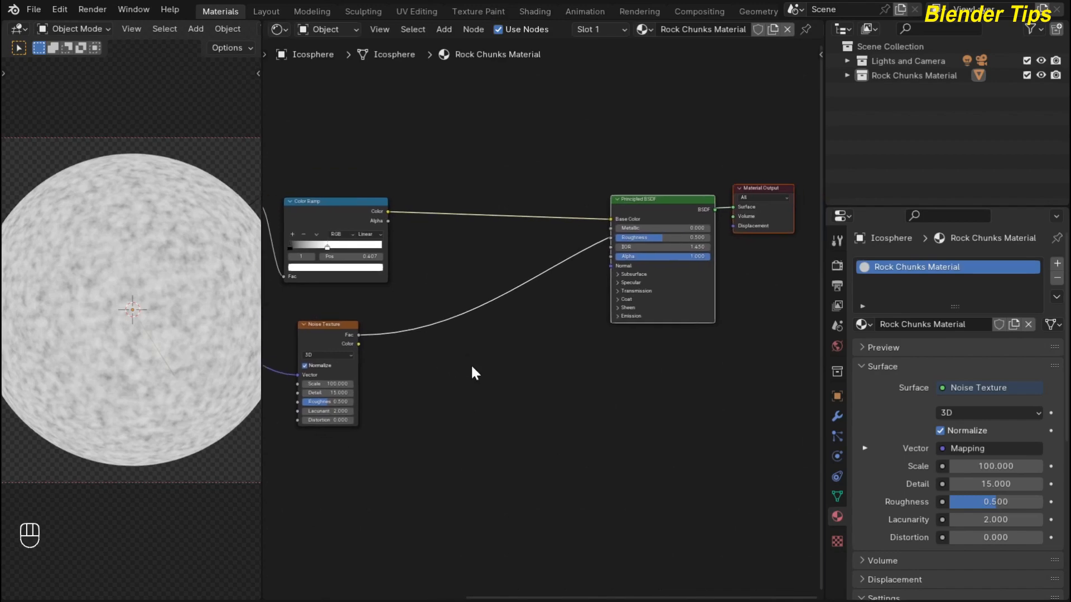
Insert a Mix Color node into the link between the Color Ramp and the Principled BSDF's Base Color.
{"action": "left_click", "coordinate": [471, 367]}
{"action": "key", "text": "shift+a"}
{"action": "type", "text": "mi"}
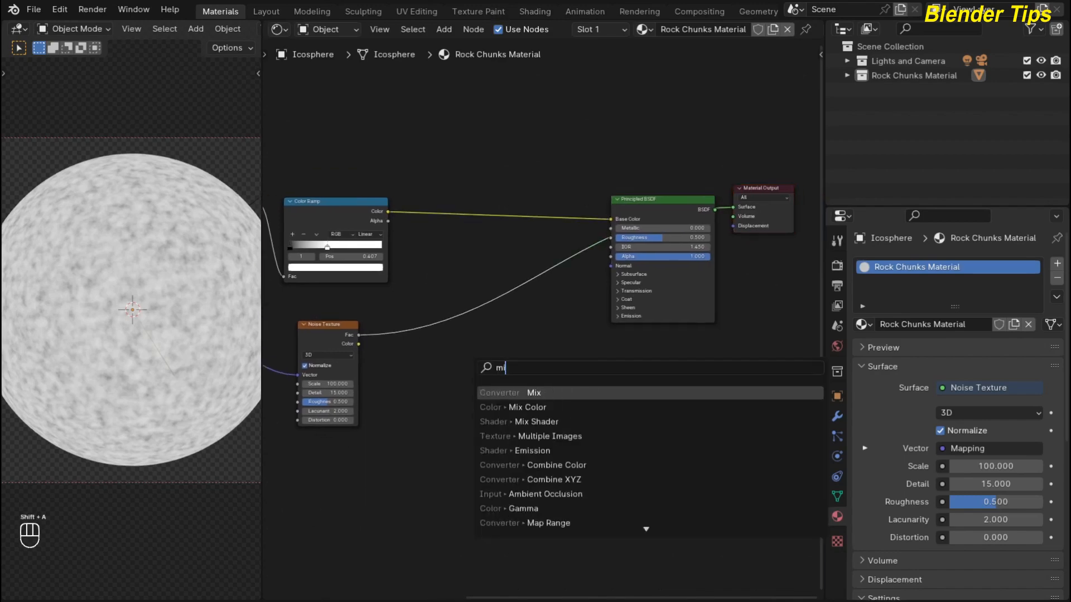
{"action": "type", "text": "x"}
{"action": "key", "text": "Down"}
{"action": "key", "text": "Return"}
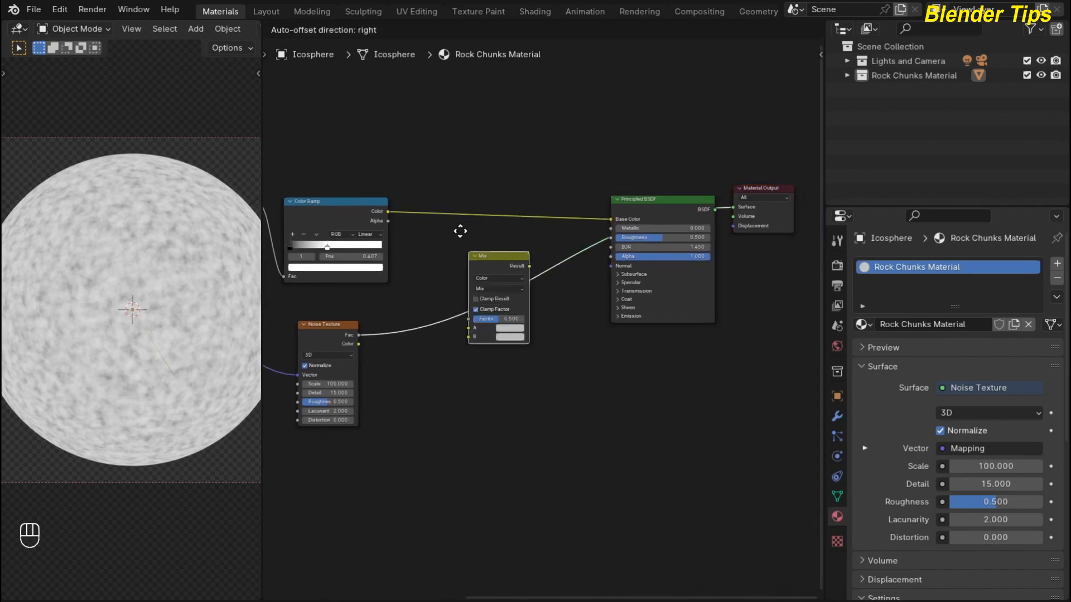
{"action": "left_click", "coordinate": [440, 170]}
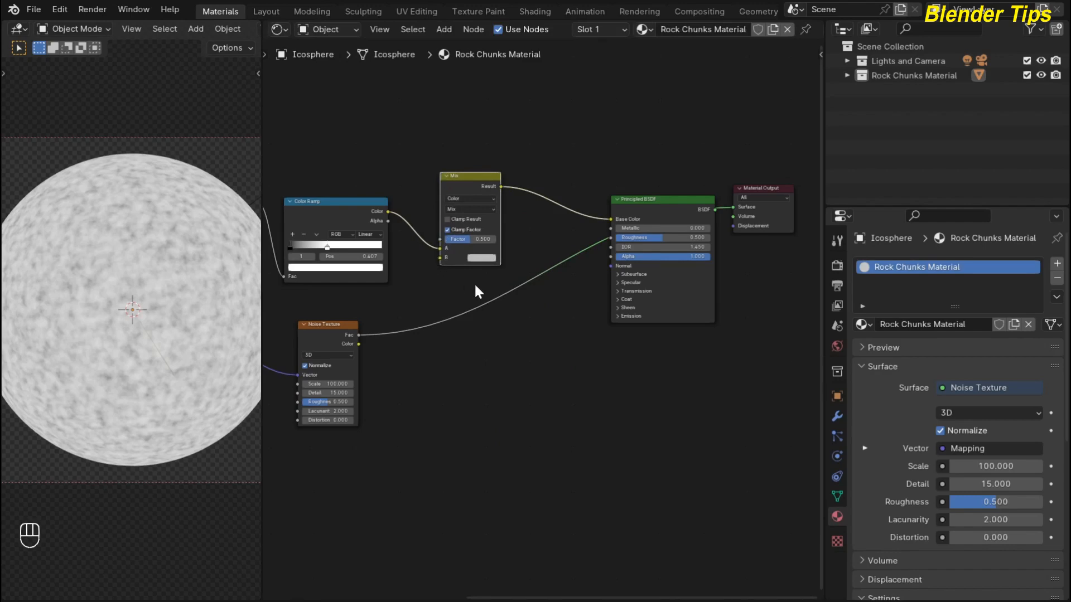
Connect the Noise Texture's Fac output to the Mix node's B input and route the Principled BSDF back to the Surface.
{"action": "scroll", "coordinate": [475, 285], "scroll_direction": "up", "scroll_amount": 3}
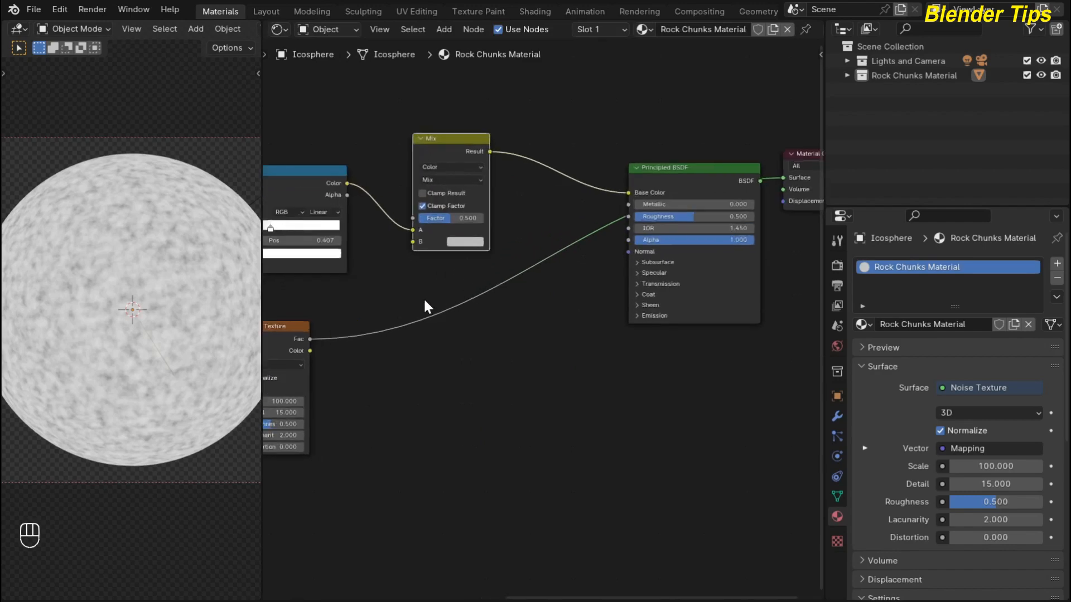
{"action": "middle_click_drag", "start_coordinate": [425, 303], "coordinate": [460, 322]}
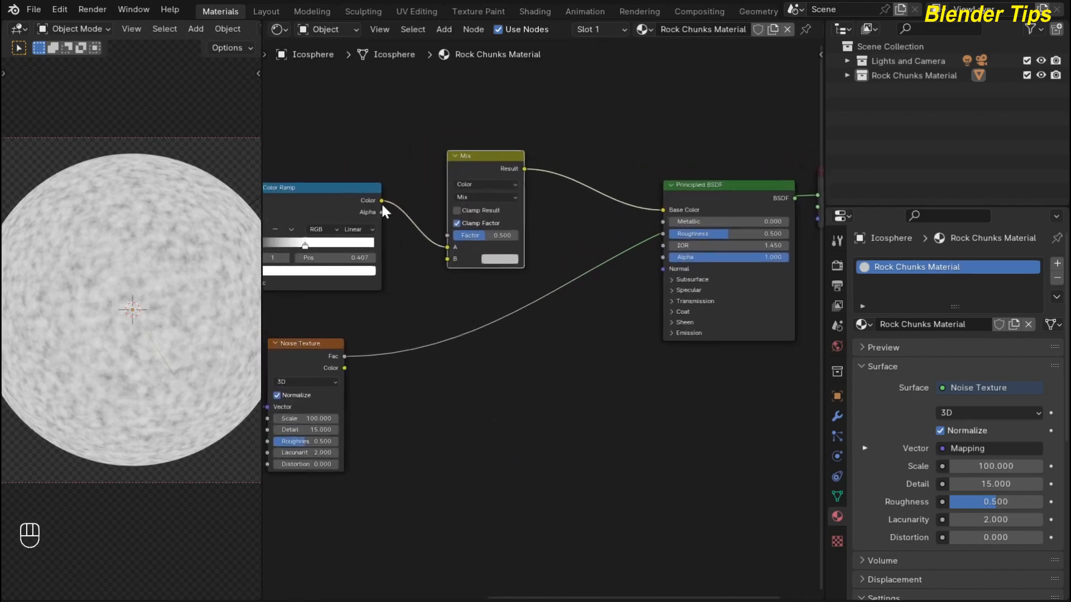
{"action": "left_click", "coordinate": [343, 355]}
{"action": "left_click_drag", "start_coordinate": [409, 316], "coordinate": [447, 259]}
{"action": "middle_click_drag", "start_coordinate": [567, 355], "coordinate": [545, 415]}
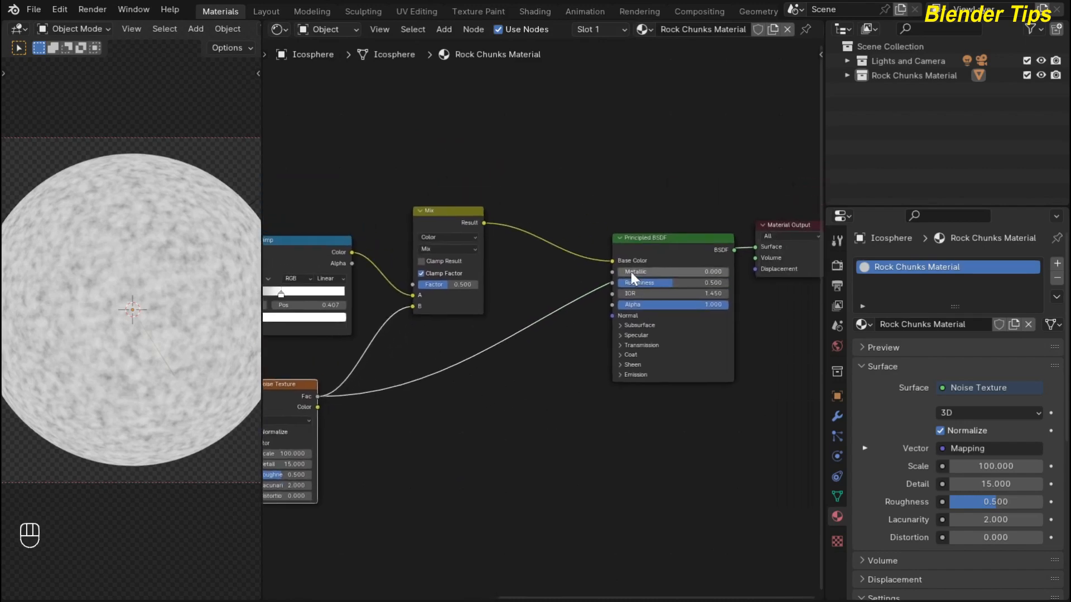
{"action": "left_click", "coordinate": [653, 250], "text": "ctrl+shift"}
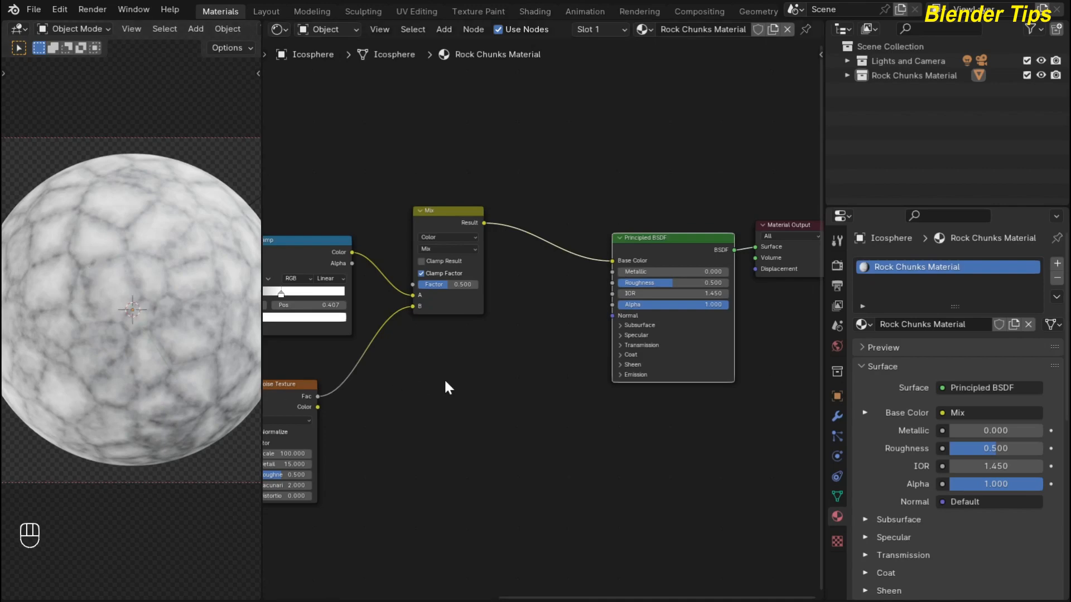
{"action": "scroll", "coordinate": [445, 382], "scroll_direction": "up", "scroll_amount": 3}
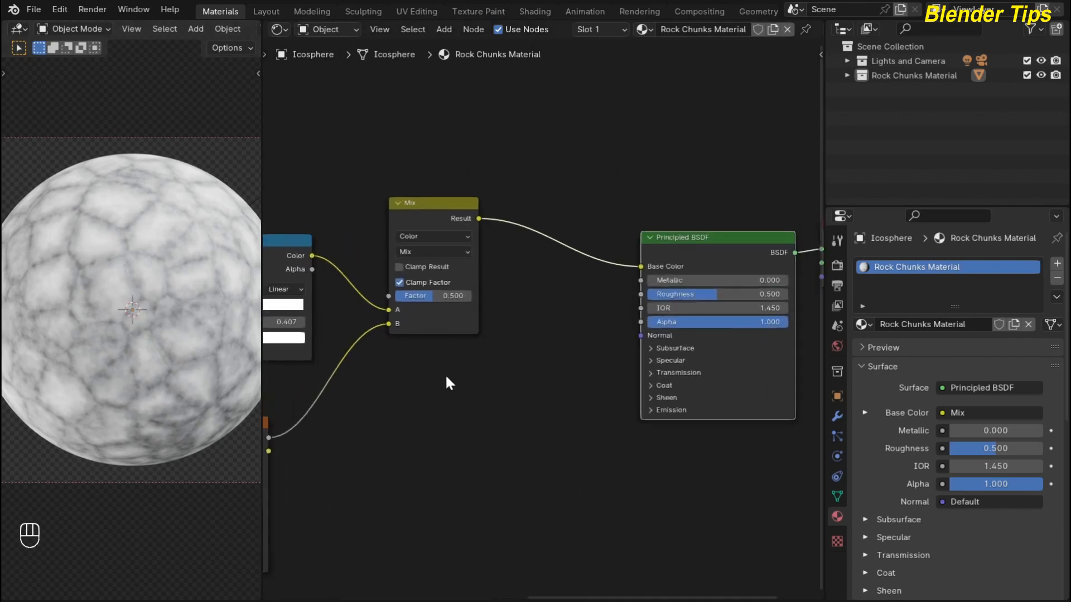
Set the Factor of the Mix node that blends the Color Ramp with the noise to 0.35.
{"action": "middle_click_drag", "start_coordinate": [446, 382], "coordinate": [494, 377]}
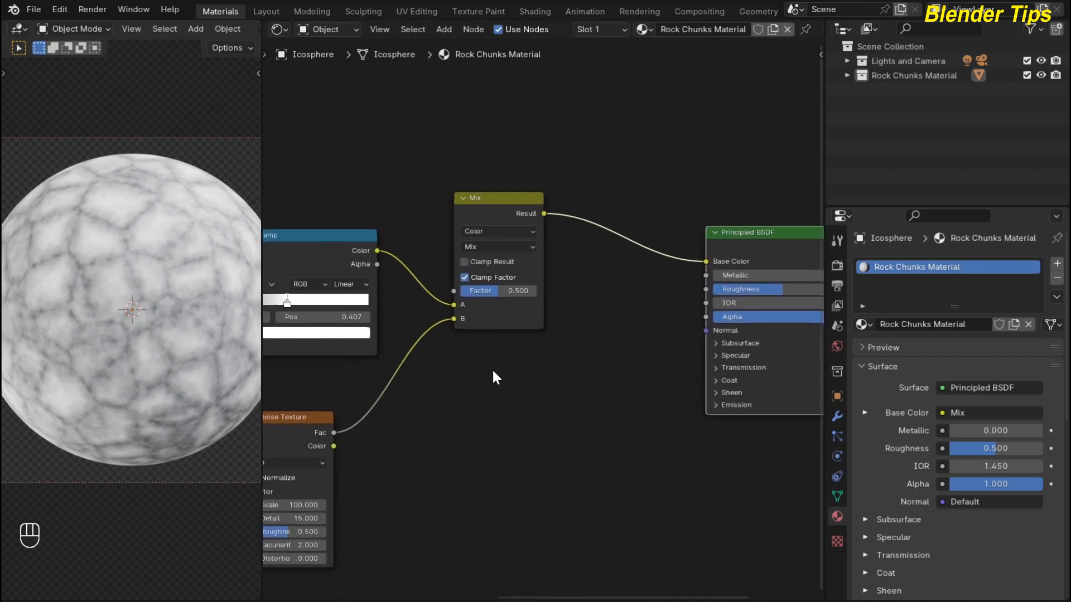
{"action": "scroll", "coordinate": [492, 368], "scroll_direction": "up", "scroll_amount": 1}
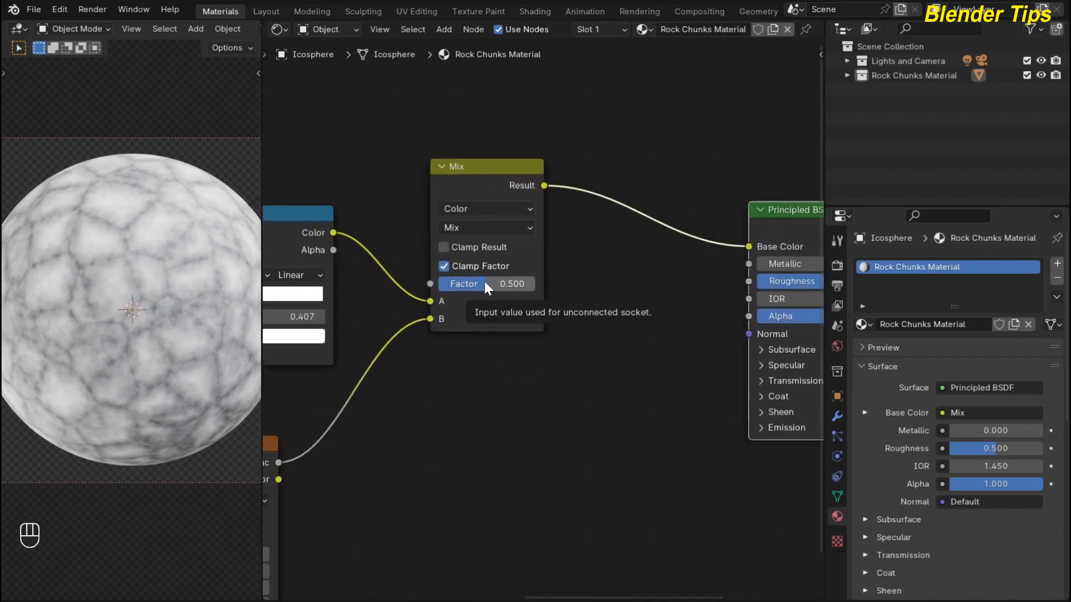
{"action": "left_click_drag", "start_coordinate": [486, 284], "coordinate": [467, 284]}
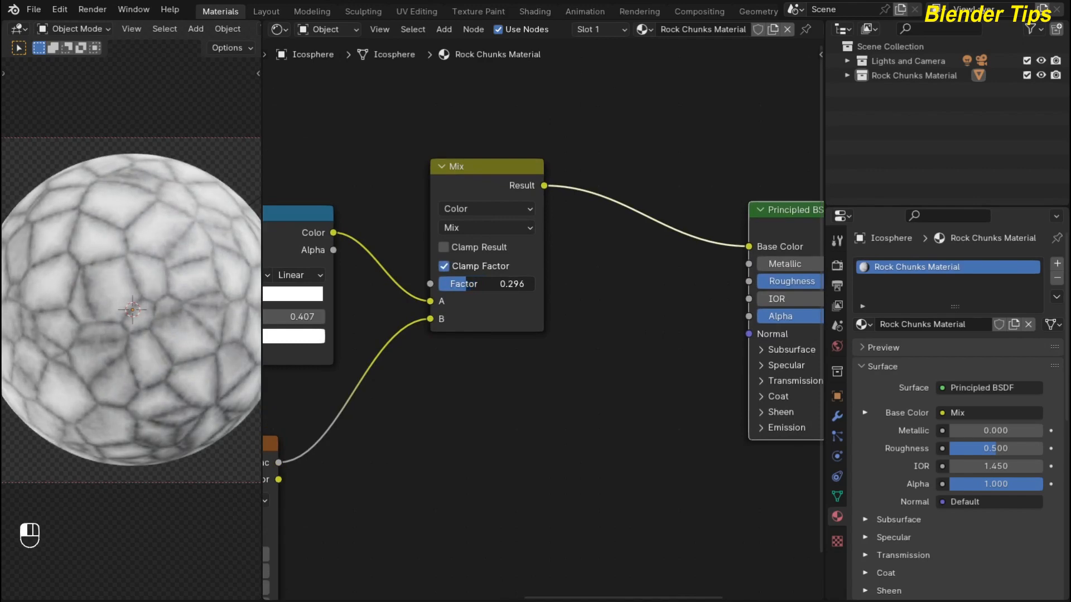
{"action": "left_click", "coordinate": [468, 284]}
{"action": "type", "text": "0.35"}
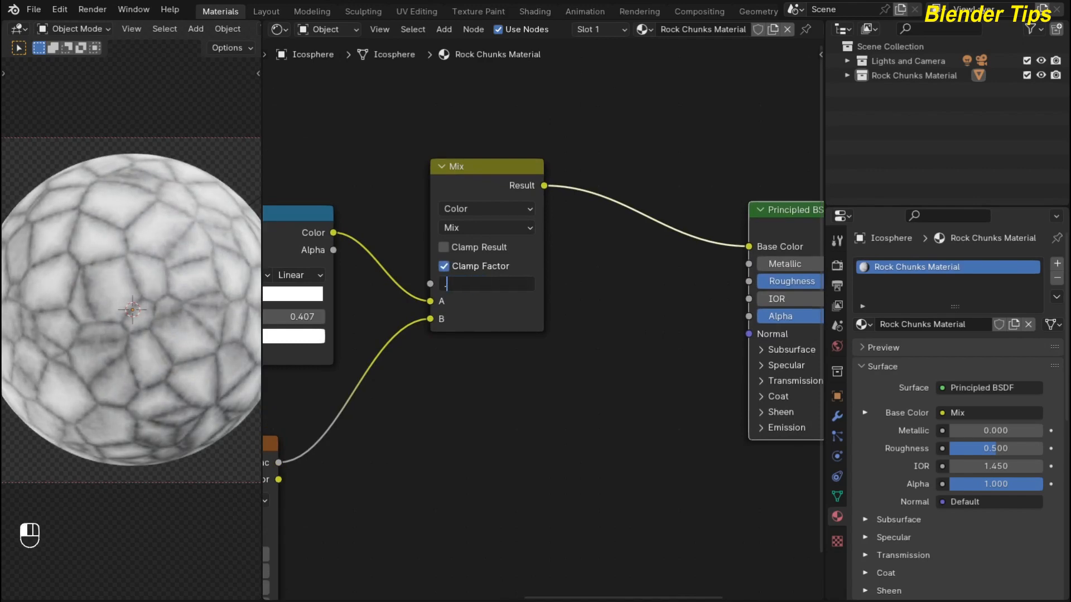
{"action": "key", "text": "Return"}
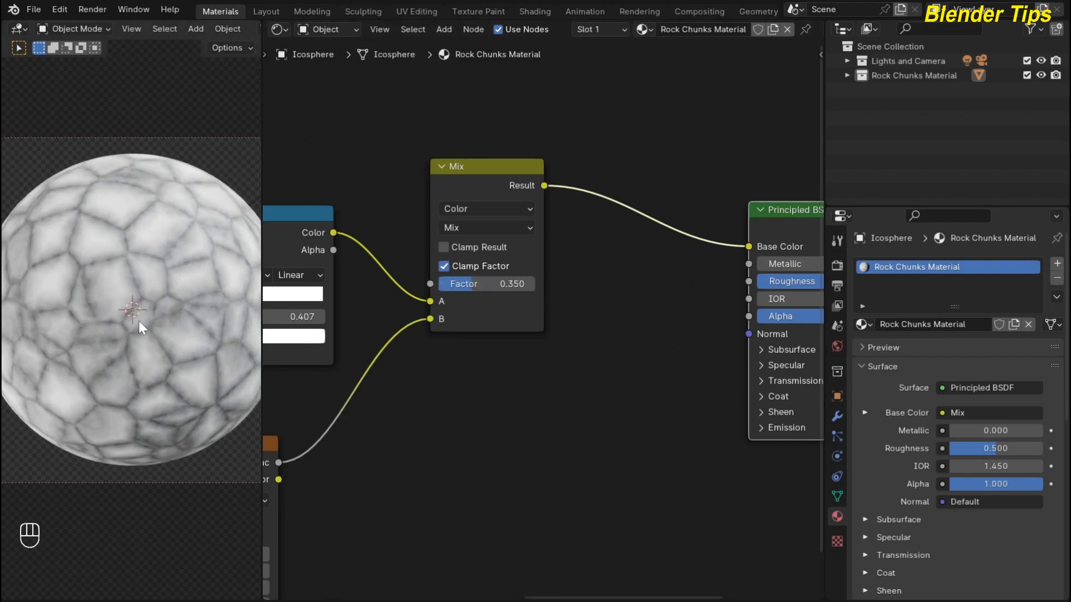
Insert a second Mix Color node into the link between the first Mix node and the Principled BSDF's Base Color.
{"action": "scroll", "coordinate": [135, 316], "scroll_direction": "down", "scroll_amount": 3}
{"action": "scroll", "coordinate": [587, 335], "scroll_direction": "down", "scroll_amount": 5}
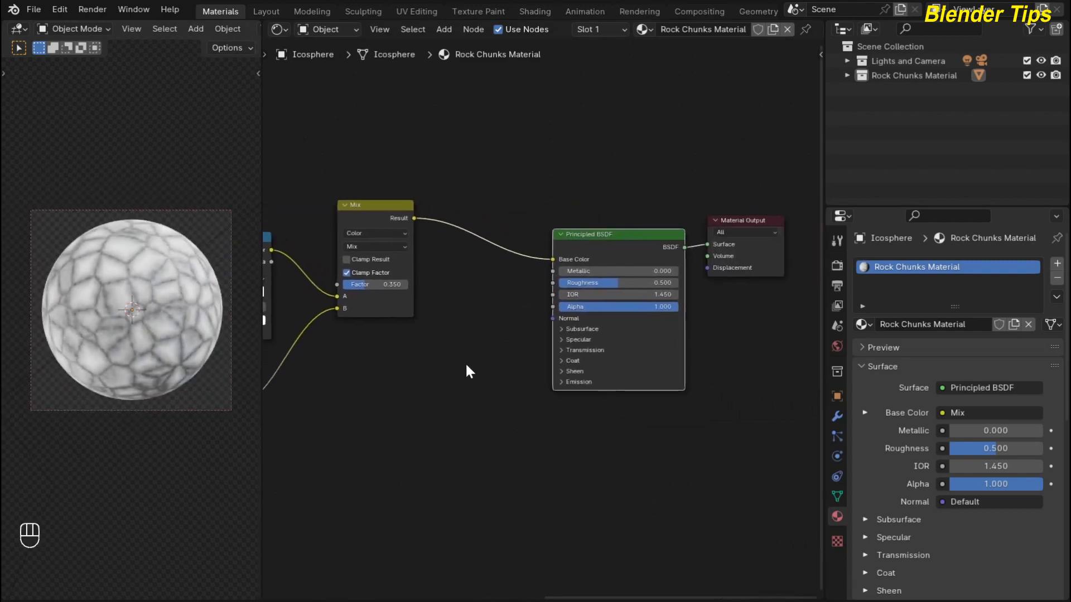
{"action": "scroll", "coordinate": [466, 363], "scroll_direction": "down", "scroll_amount": 2}
{"action": "middle_click_drag", "start_coordinate": [406, 377], "coordinate": [505, 386]}
{"action": "scroll", "coordinate": [379, 368], "scroll_direction": "up", "scroll_amount": 2}
{"action": "scroll", "coordinate": [468, 346], "scroll_direction": "up", "scroll_amount": 1}
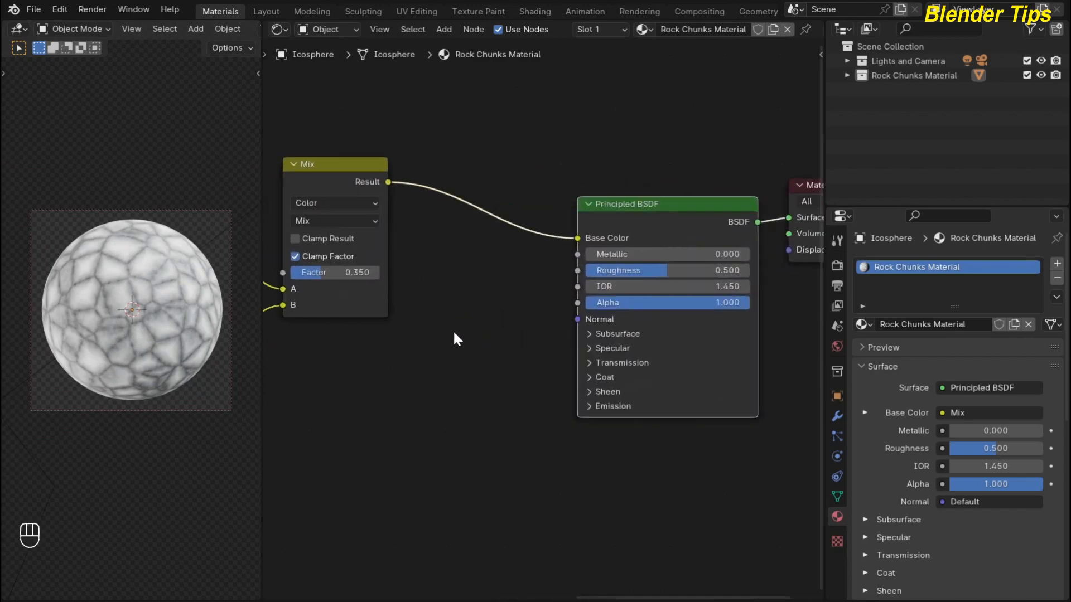
{"action": "key", "text": "shift+a"}
{"action": "type", "text": "mi"}
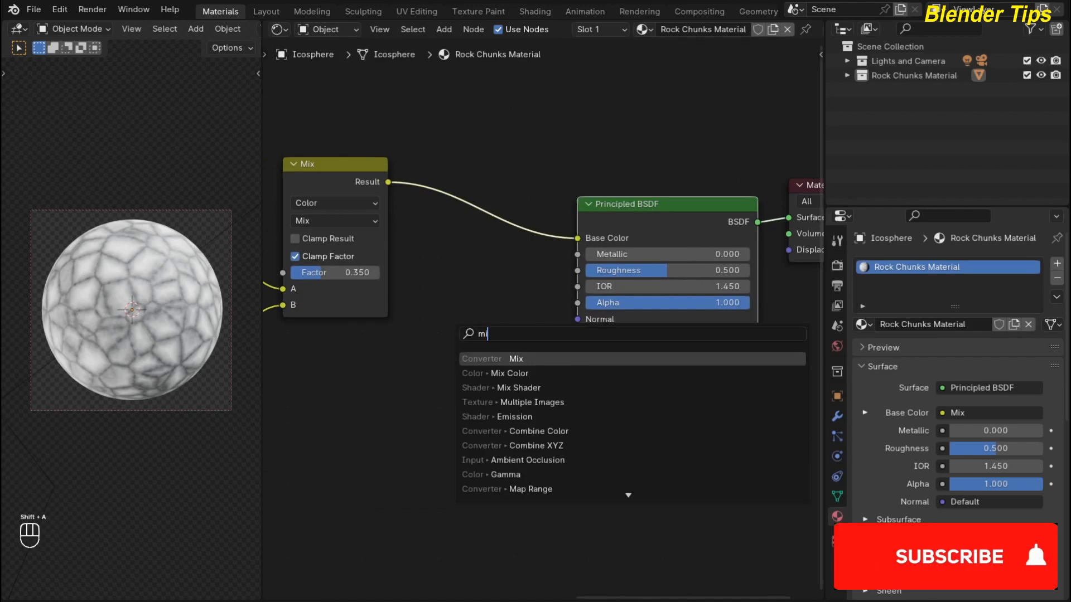
{"action": "type", "text": "x"}
{"action": "key", "text": "Down"}
{"action": "key", "text": "Return"}
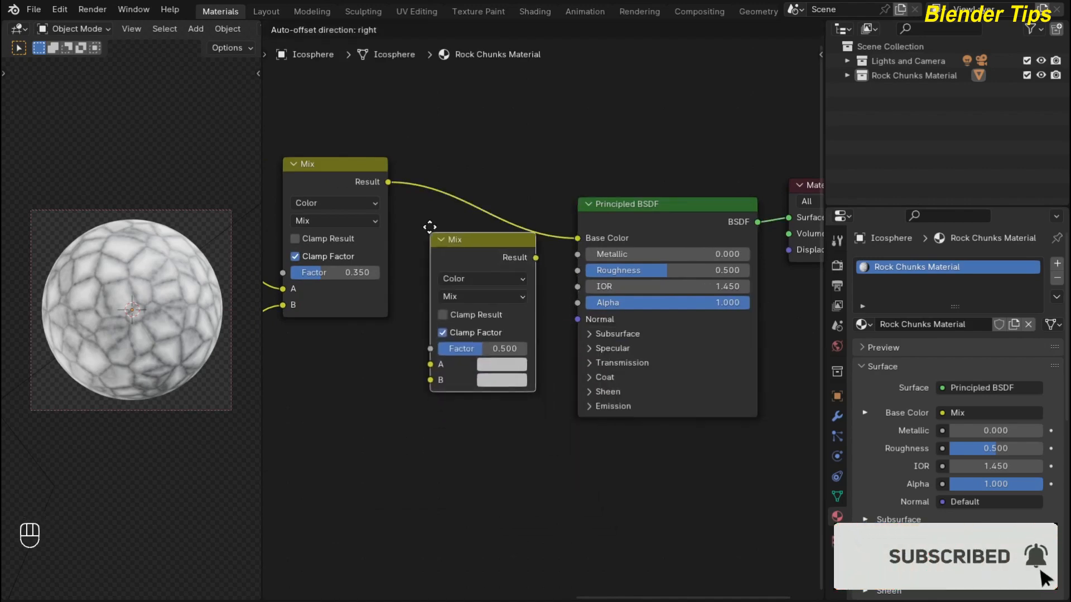
{"action": "left_click", "coordinate": [430, 227]}
{"action": "scroll", "coordinate": [395, 405], "scroll_direction": "up", "scroll_amount": 2}
{"action": "middle_click_drag", "start_coordinate": [395, 405], "coordinate": [457, 418]}
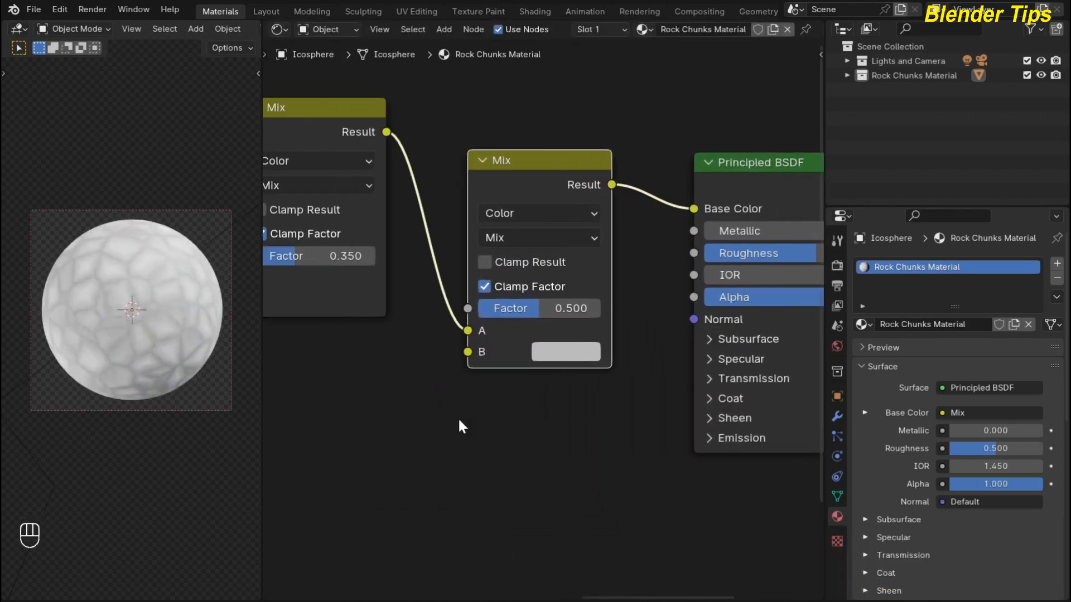
Move the first Mix node's incoming link on the second Mix node from the A input to Factor.
{"action": "scroll", "coordinate": [392, 406], "scroll_direction": "up", "scroll_amount": 2}
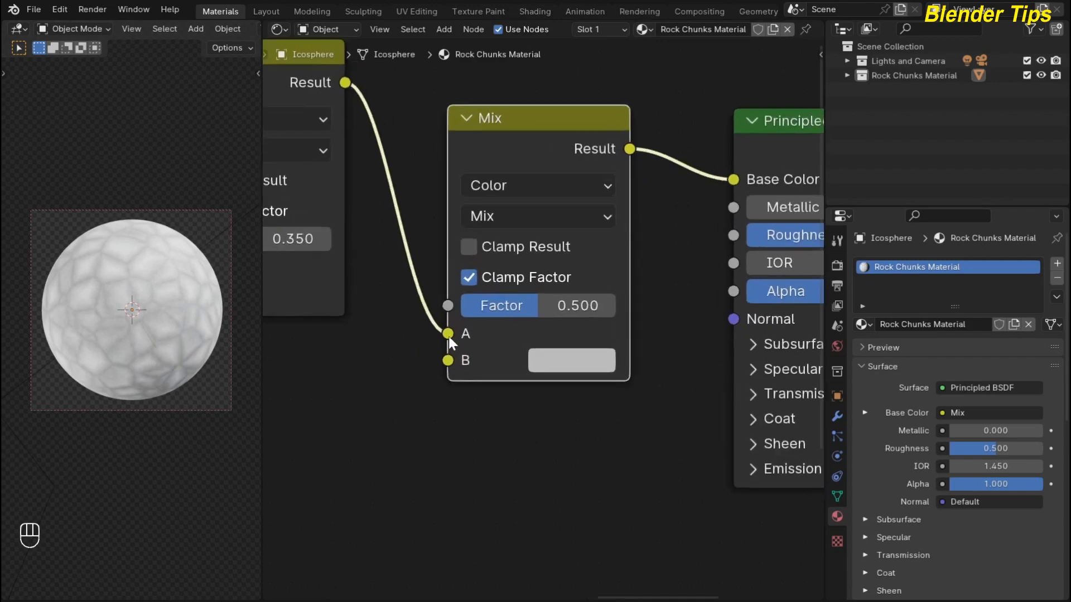
{"action": "left_click_drag", "start_coordinate": [448, 337], "coordinate": [435, 309]}
{"action": "middle_click_drag", "start_coordinate": [535, 437], "coordinate": [463, 429]}
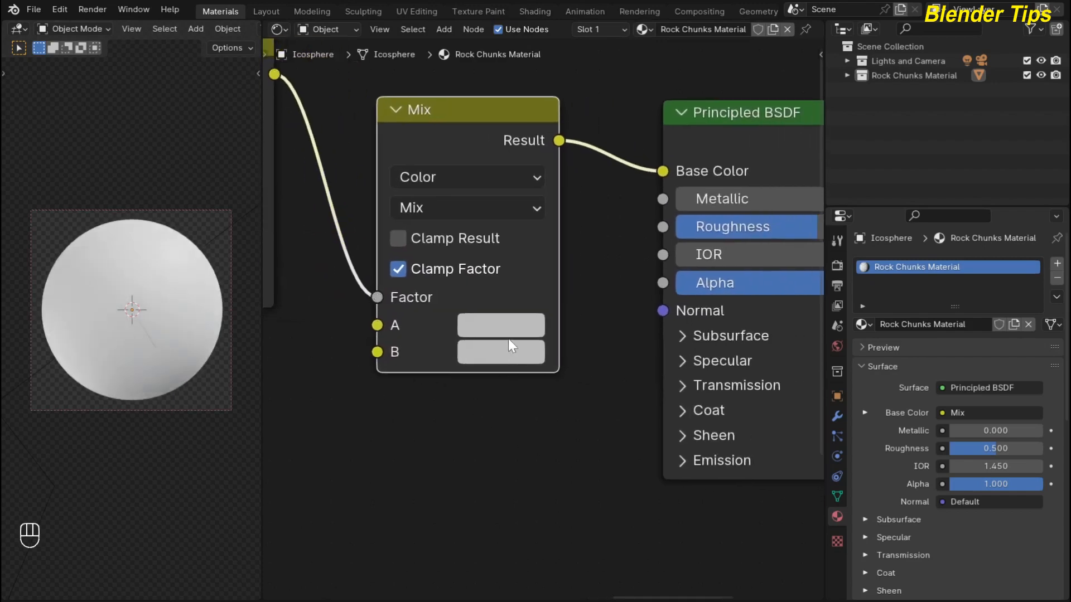
Set the second Mix node's A color to a dark grey with Value 0.053 and darken its B color to a medium grey.
{"action": "left_click", "coordinate": [509, 323]}
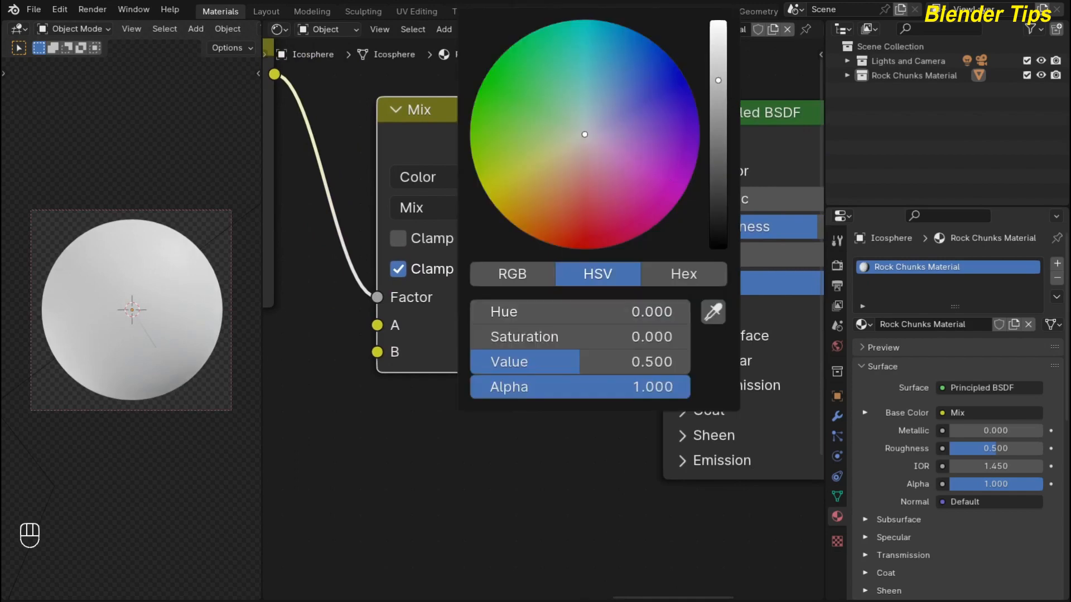
{"action": "left_click_drag", "start_coordinate": [718, 80], "coordinate": [718, 190]}
{"action": "left_click_drag", "start_coordinate": [718, 193], "coordinate": [718, 191]}
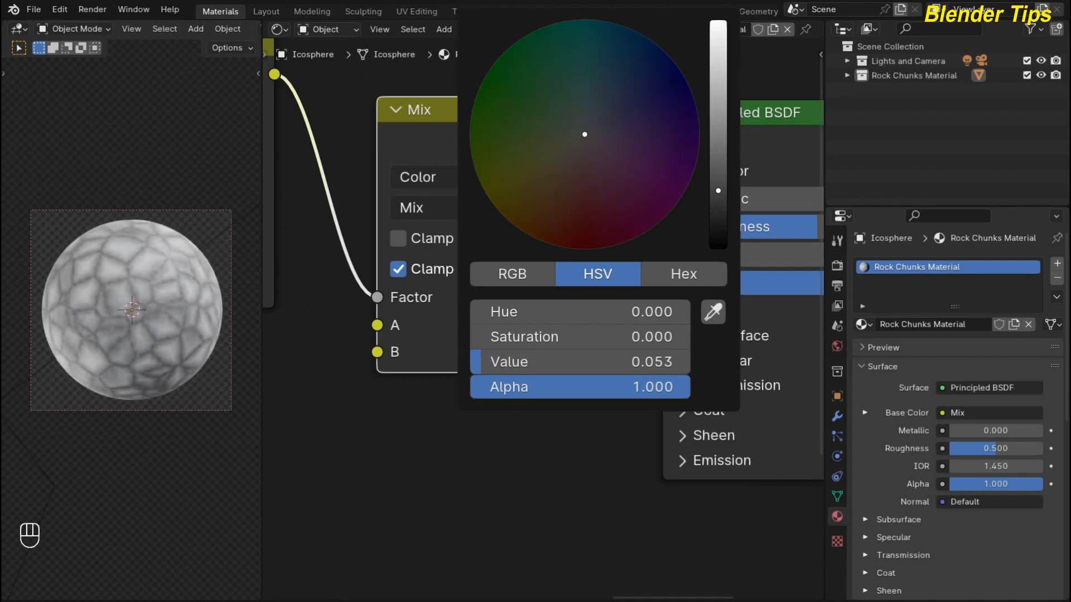
{"action": "left_click", "coordinate": [507, 354]}
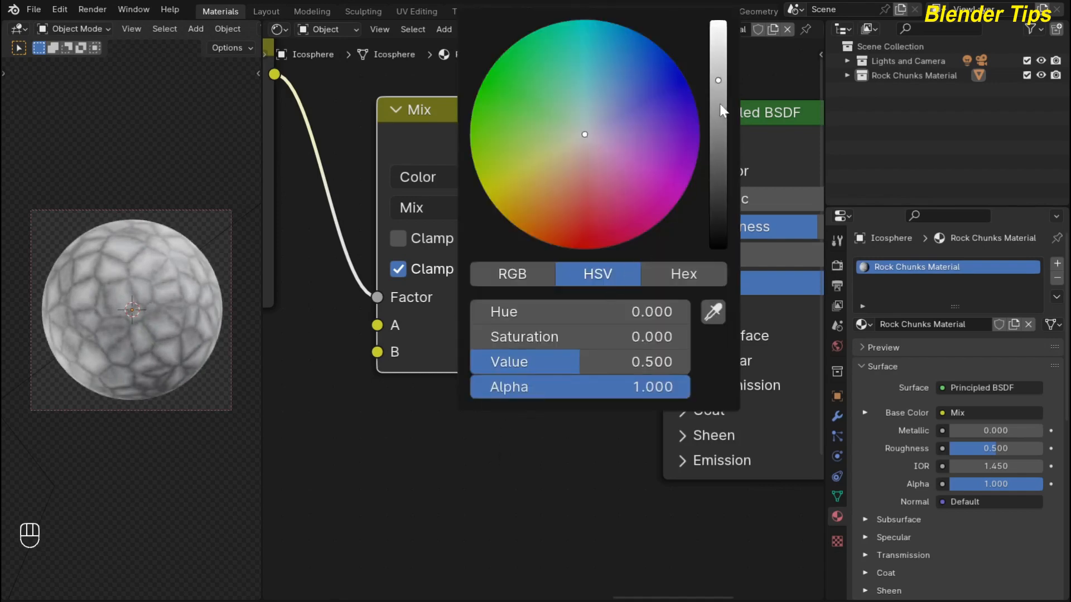
{"action": "left_click_drag", "start_coordinate": [719, 103], "coordinate": [718, 151]}
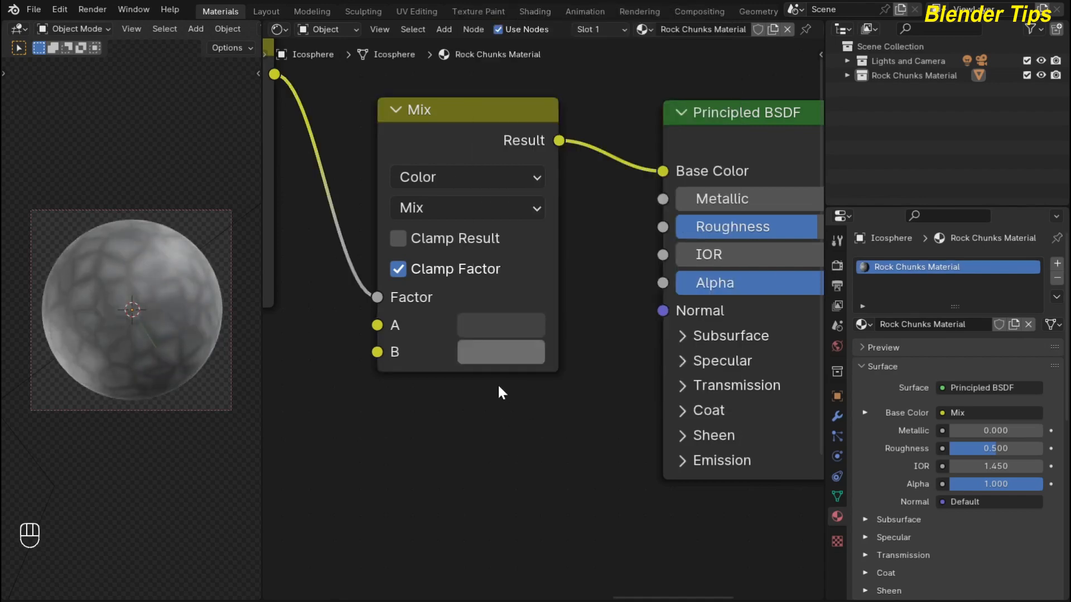
Move the Principled BSDF and Material Output nodes farther from the second Mix node to make room between them.
{"action": "scroll", "coordinate": [446, 421], "scroll_direction": "down", "scroll_amount": 5}
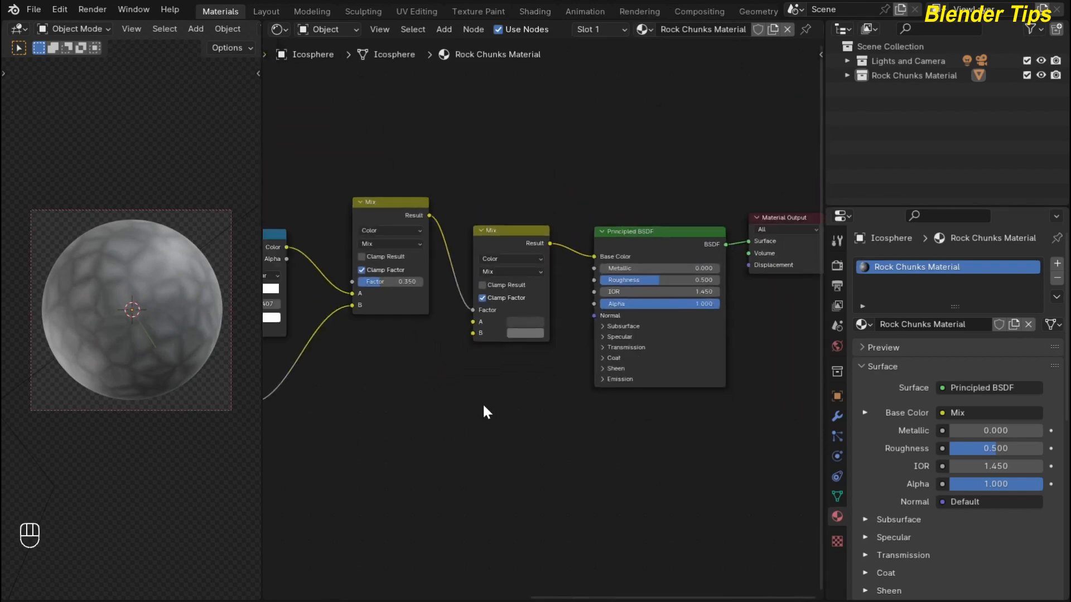
{"action": "scroll", "coordinate": [536, 406], "scroll_direction": "down", "scroll_amount": 1}
{"action": "middle_click_drag", "start_coordinate": [514, 408], "coordinate": [390, 384]}
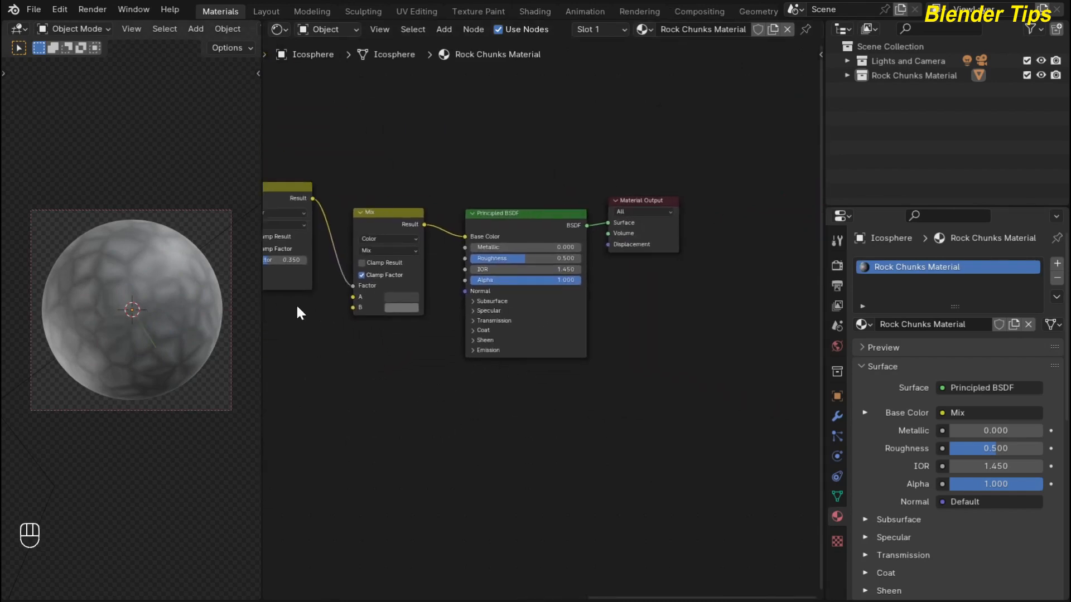
{"action": "scroll", "coordinate": [413, 361], "scroll_direction": "up", "scroll_amount": 1}
{"action": "left_click_drag", "start_coordinate": [453, 135], "coordinate": [668, 297]}
{"action": "left_click_drag", "start_coordinate": [540, 208], "coordinate": [658, 208]}
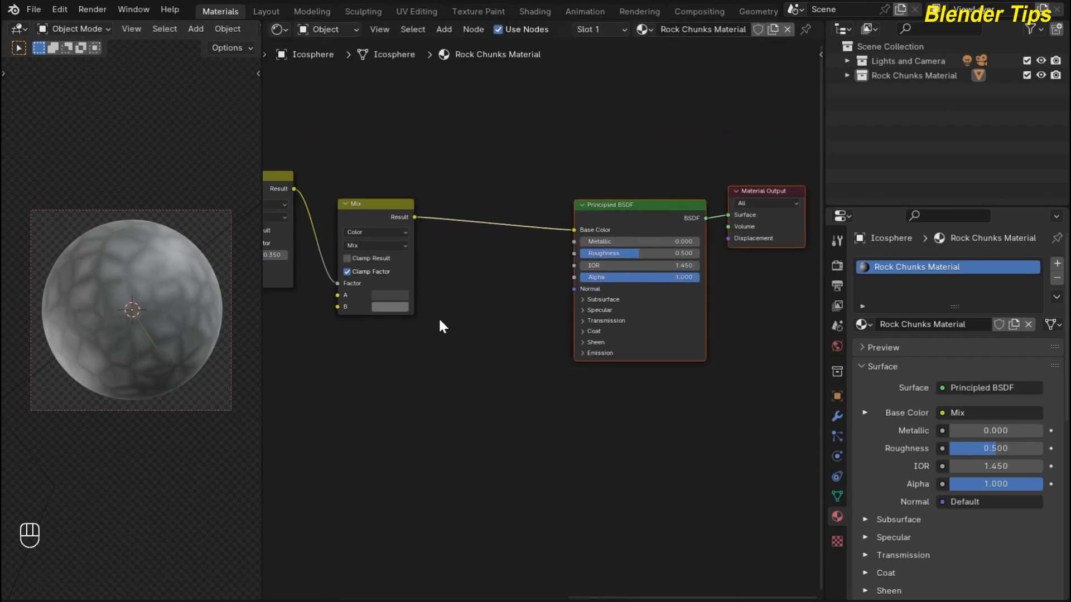
Connect the second Mix node's Result to the Principled BSDF's Normal input as well.
{"action": "scroll", "coordinate": [430, 315], "scroll_direction": "up", "scroll_amount": 1}
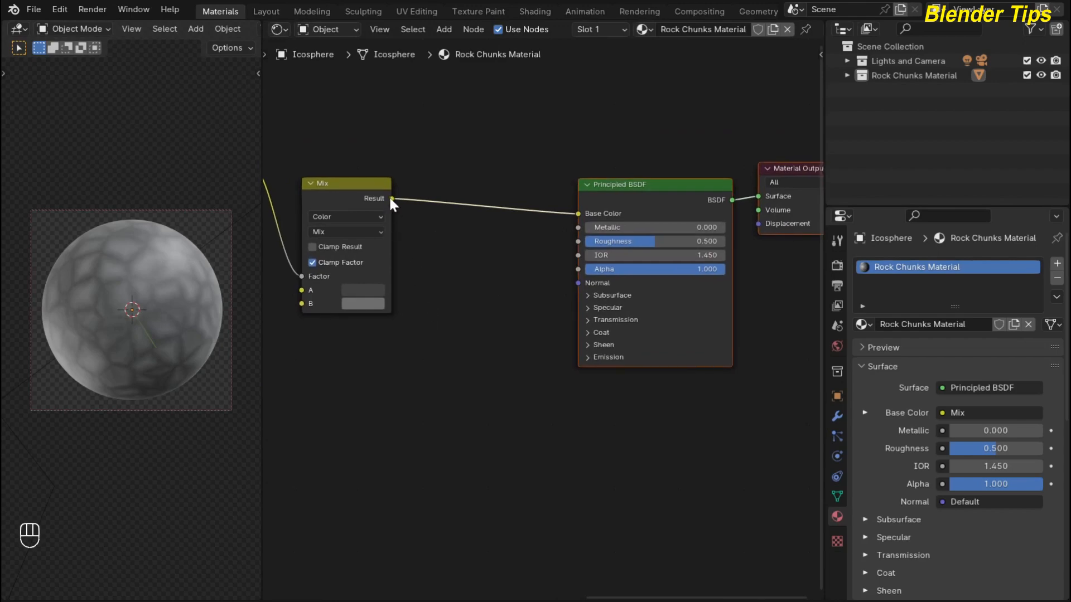
{"action": "left_click_drag", "start_coordinate": [391, 199], "coordinate": [576, 284]}
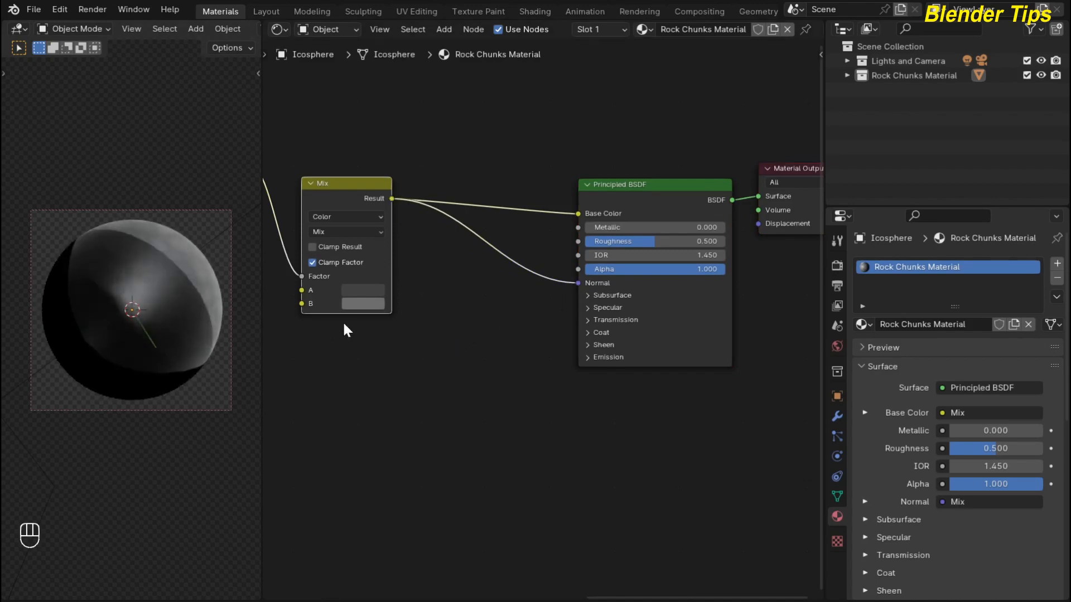
{"action": "scroll", "coordinate": [470, 332], "scroll_direction": "up", "scroll_amount": 1}
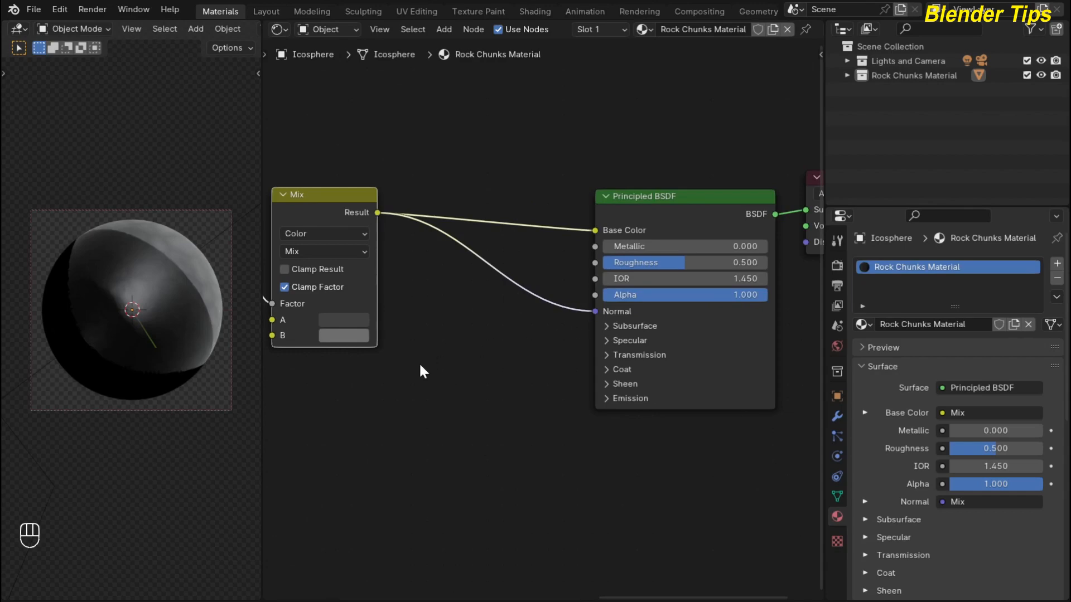
Insert a Bump node into the Normal link and feed the Mix result into its Height input instead of Normal.
{"action": "middle_click_drag", "start_coordinate": [433, 330], "coordinate": [448, 337]}
{"action": "key", "text": "shift+a"}
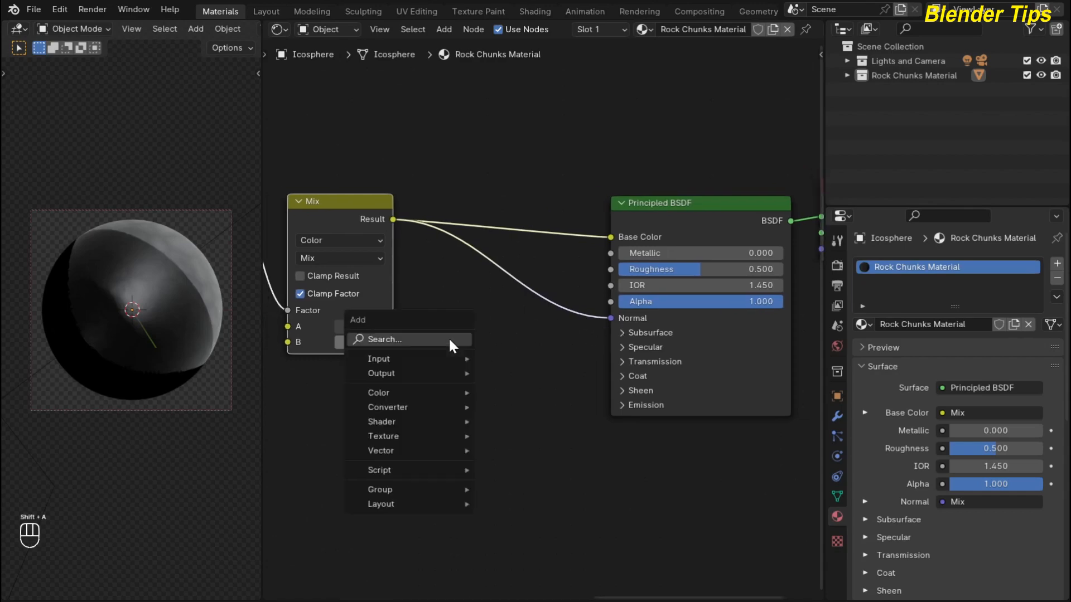
{"action": "type", "text": "bump"}
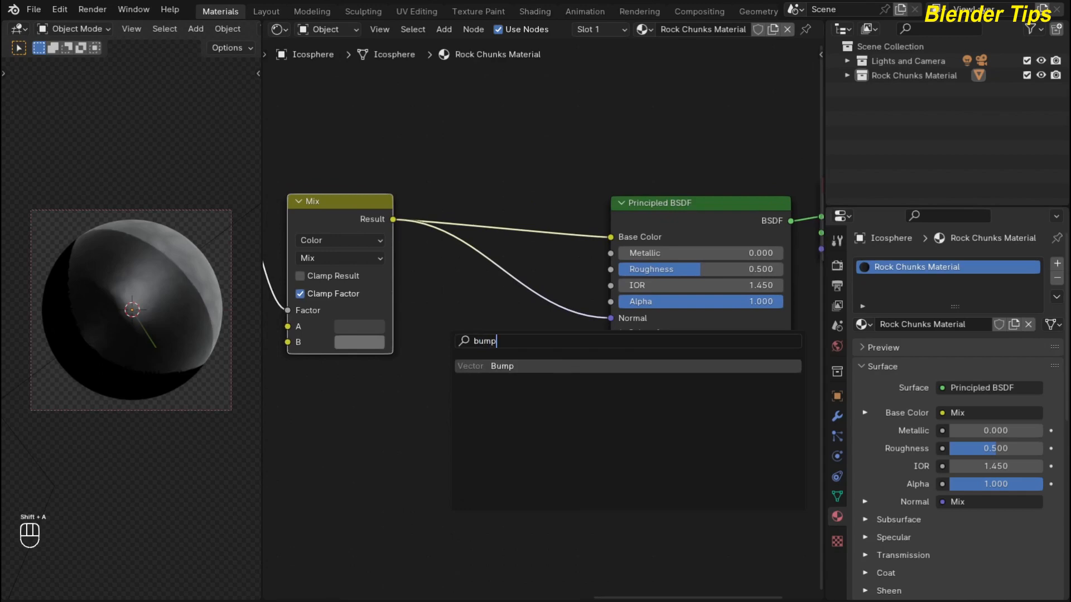
{"action": "key", "text": "Return"}
{"action": "left_click", "coordinate": [463, 322]}
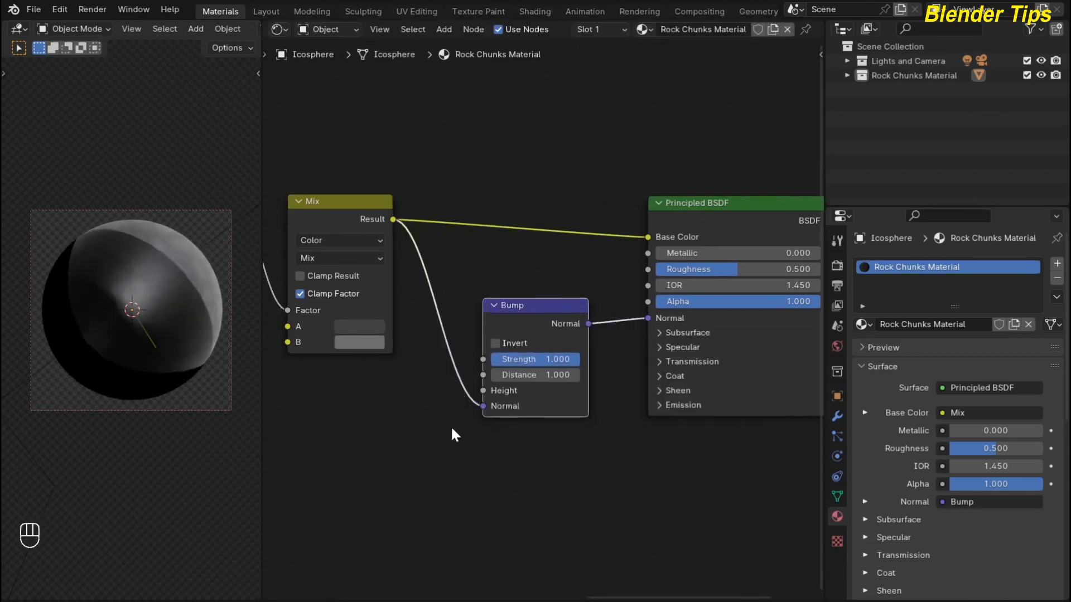
{"action": "scroll", "coordinate": [457, 404], "scroll_direction": "up", "scroll_amount": 2}
{"action": "left_click_drag", "start_coordinate": [475, 402], "coordinate": [468, 382]}
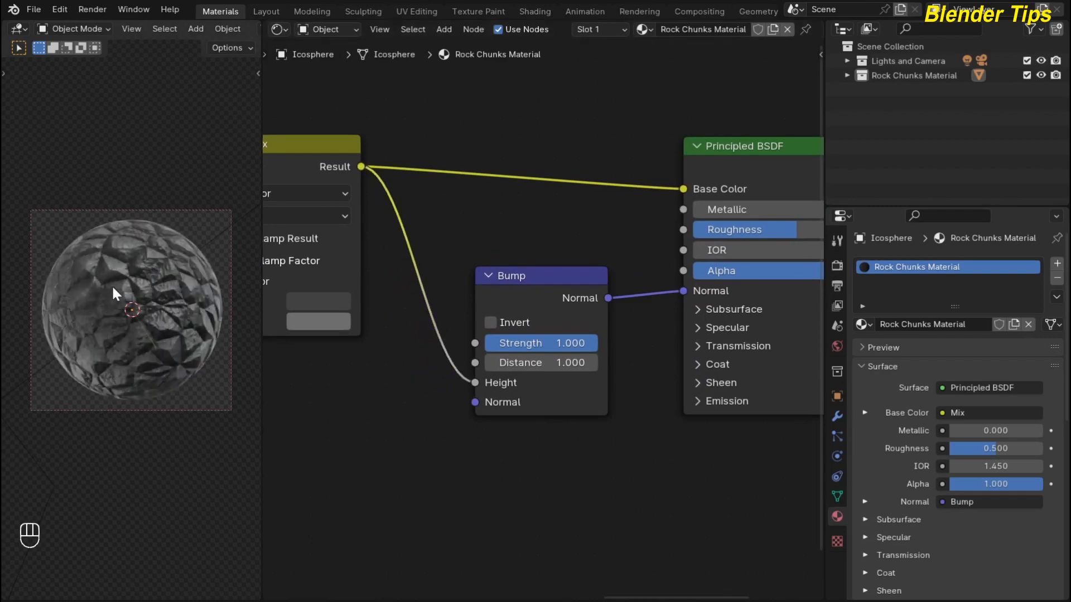
Examine the bumped rock surface on the rendered sphere up close and from farther away.
{"action": "scroll", "coordinate": [112, 286], "scroll_direction": "up", "scroll_amount": 1}
{"action": "scroll", "coordinate": [131, 302], "scroll_direction": "up", "scroll_amount": 1}
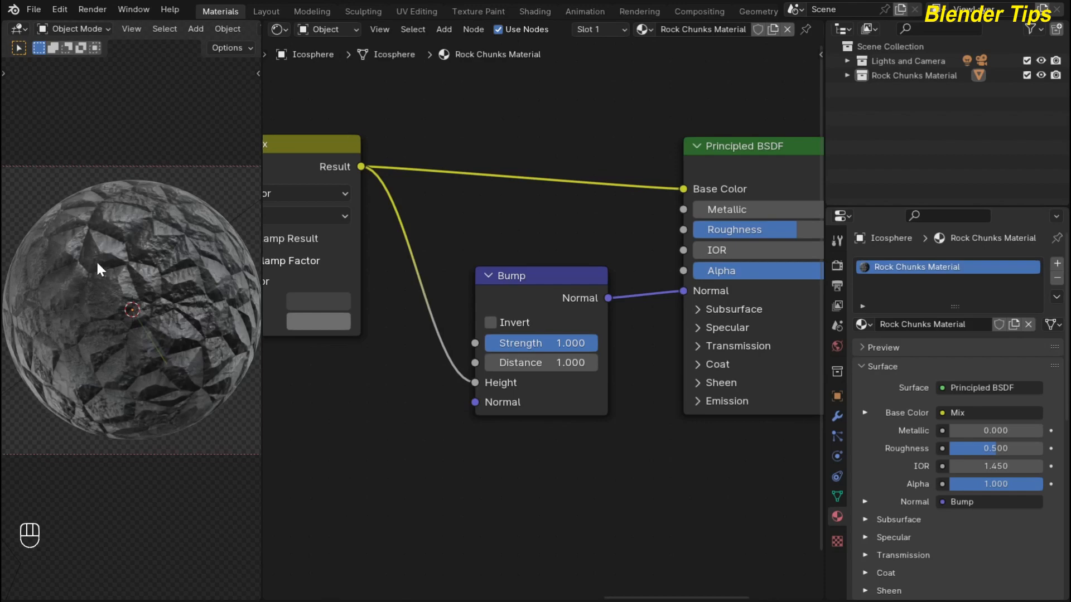
{"action": "scroll", "coordinate": [89, 273], "scroll_direction": "up", "scroll_amount": 1}
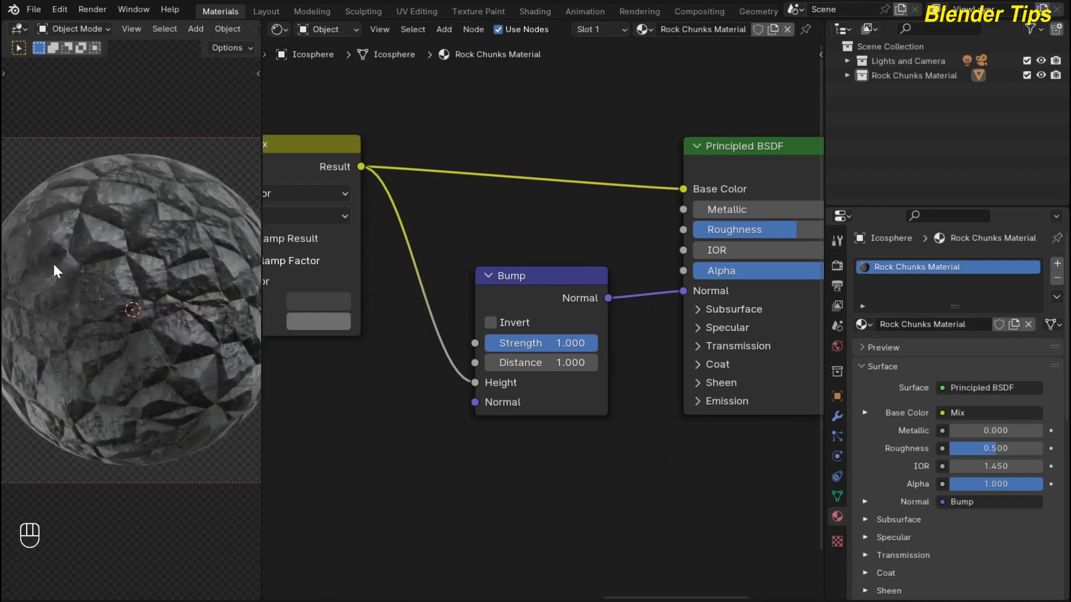
{"action": "scroll", "coordinate": [435, 397], "scroll_direction": "down", "scroll_amount": 2}
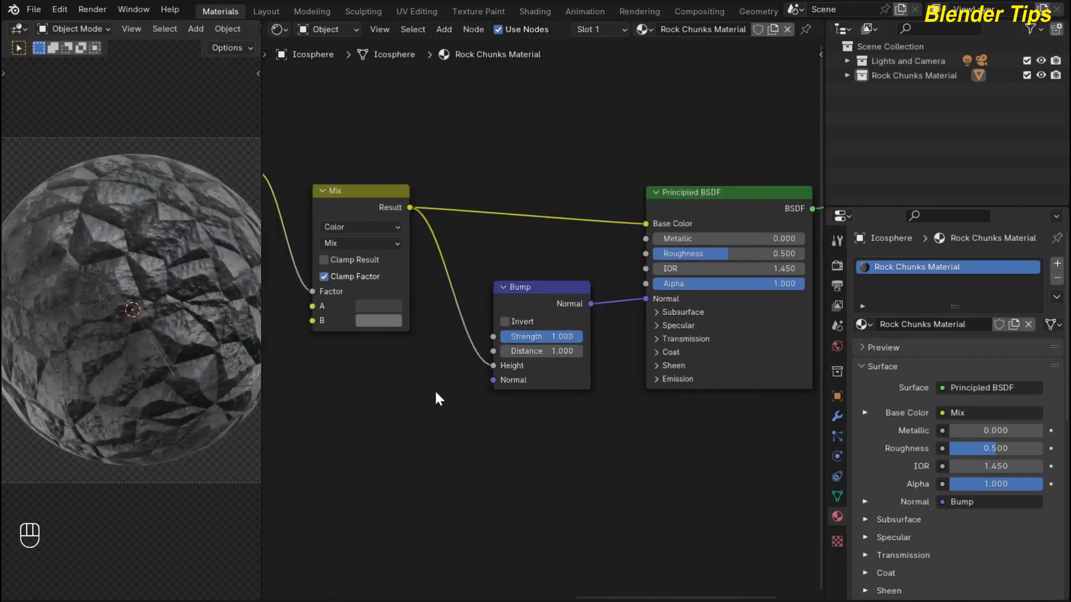
{"action": "scroll", "coordinate": [140, 251], "scroll_direction": "down", "scroll_amount": 2}
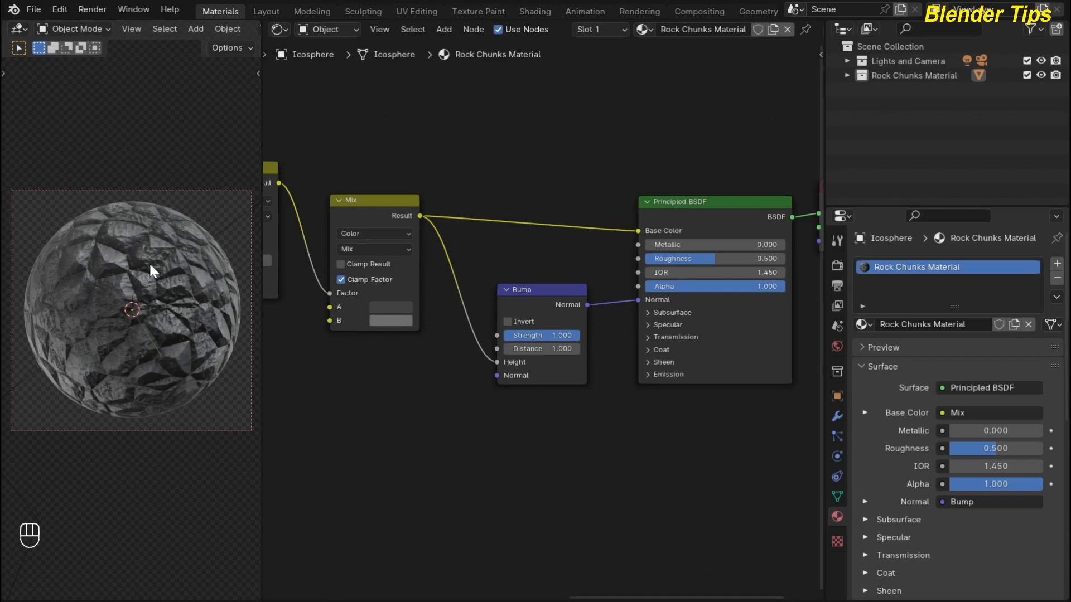
{"action": "scroll", "coordinate": [126, 297], "scroll_direction": "up", "scroll_amount": 3}
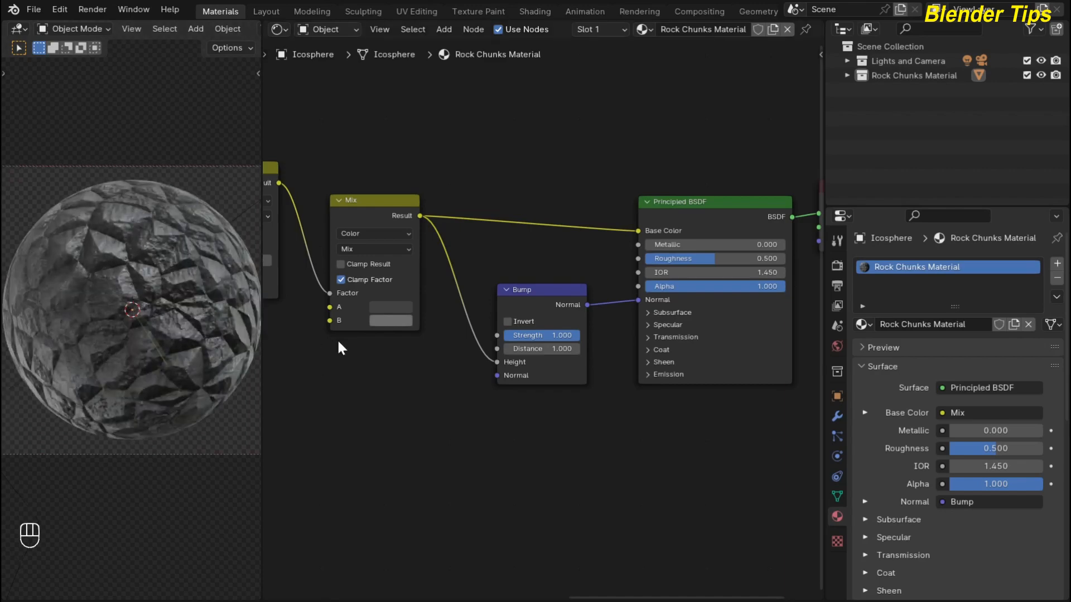
Move the Bump node slightly higher and raise the Principled BSDF above the Material Output.
{"action": "scroll", "coordinate": [446, 392], "scroll_direction": "down", "scroll_amount": 2}
{"action": "left_click_drag", "start_coordinate": [547, 308], "coordinate": [545, 288]}
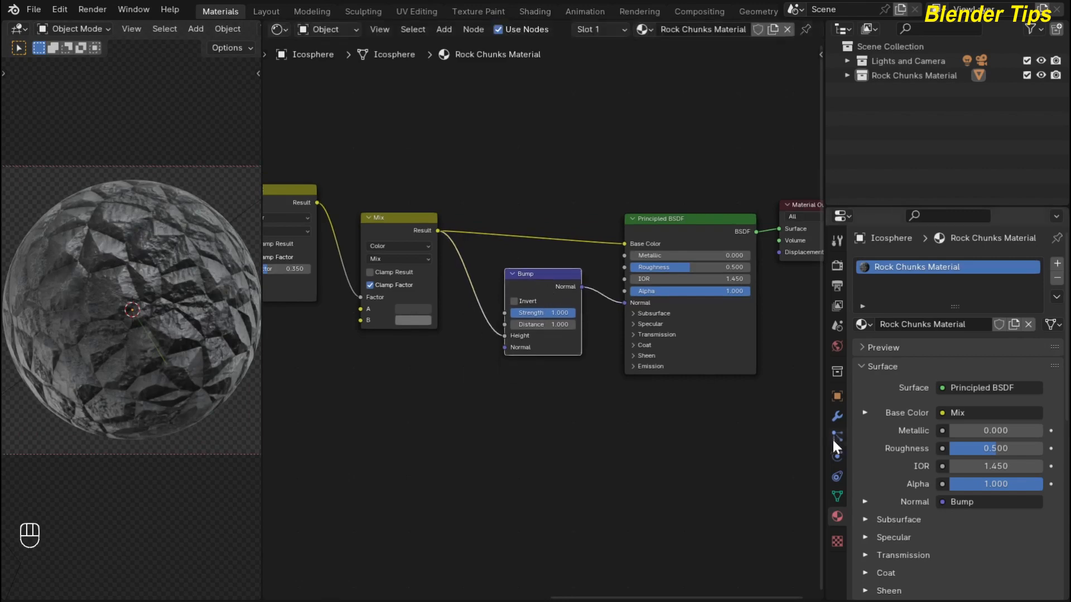
{"action": "scroll", "coordinate": [734, 425], "scroll_direction": "down", "scroll_amount": 1}
{"action": "middle_click_drag", "start_coordinate": [733, 425], "coordinate": [608, 438]}
{"action": "left_click_drag", "start_coordinate": [543, 266], "coordinate": [537, 195]}
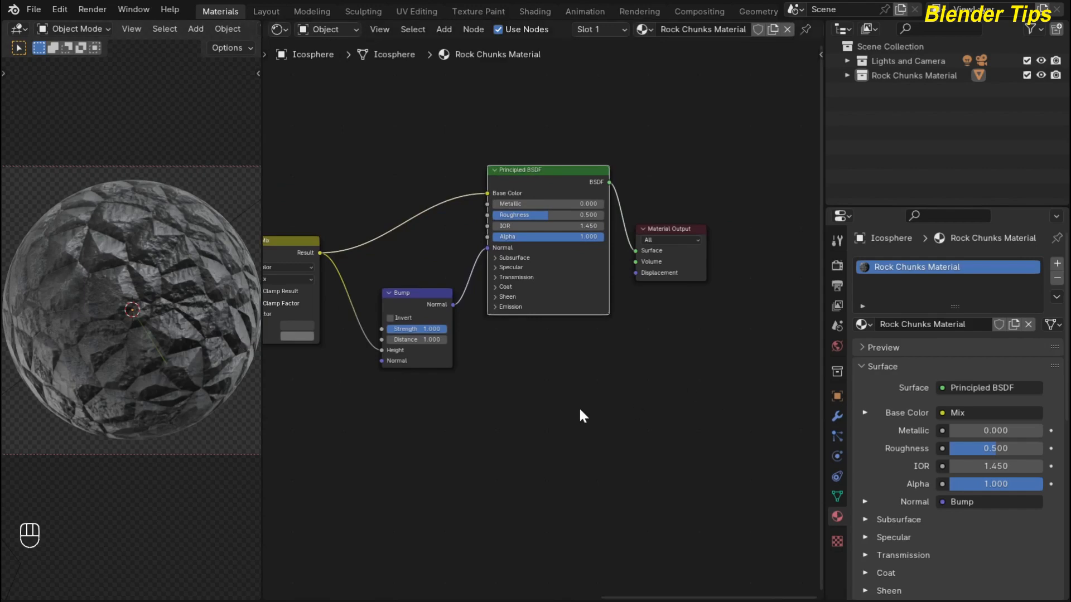
Add a Displacement node below the Principled BSDF, between the Bump node and the Material Output.
{"action": "middle_click_drag", "start_coordinate": [581, 409], "coordinate": [593, 353]}
{"action": "left_click", "coordinate": [575, 345]}
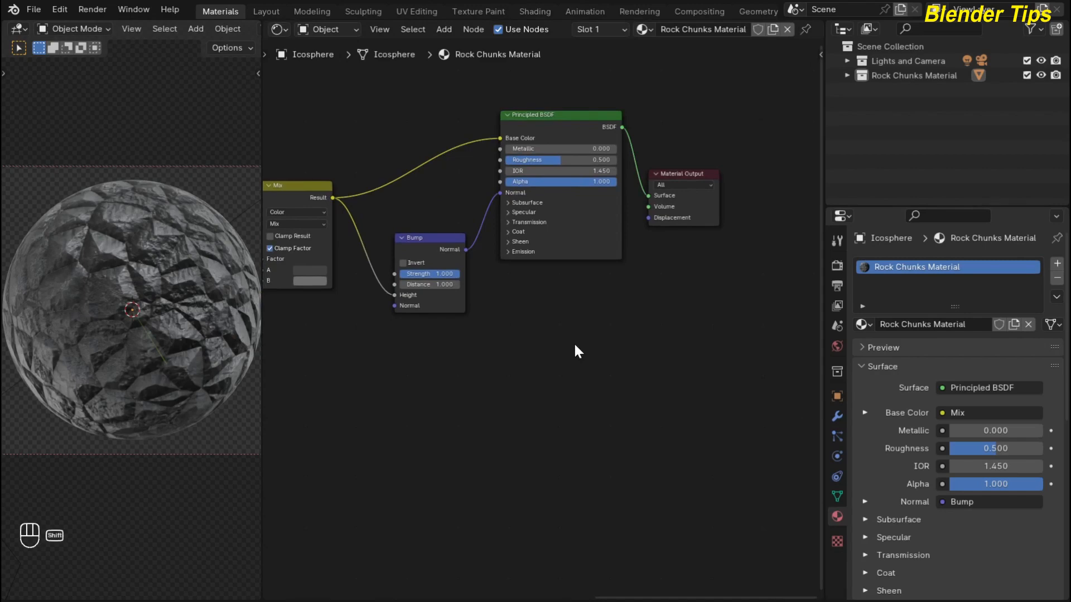
{"action": "key", "text": "shift+a"}
{"action": "type", "text": "d"}
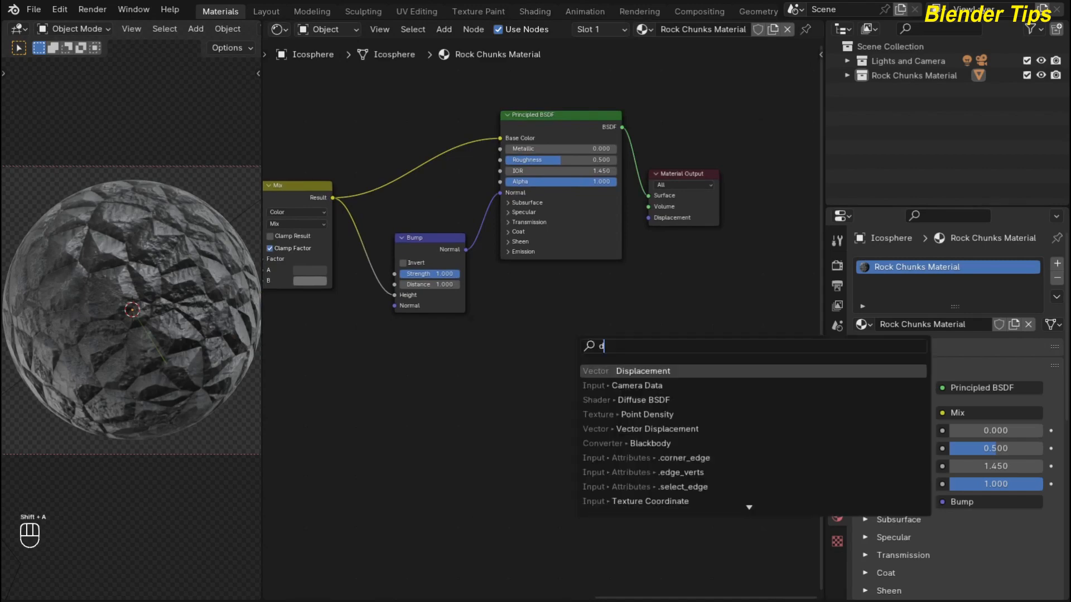
{"action": "type", "text": "i"}
{"action": "left_click", "coordinate": [641, 385]}
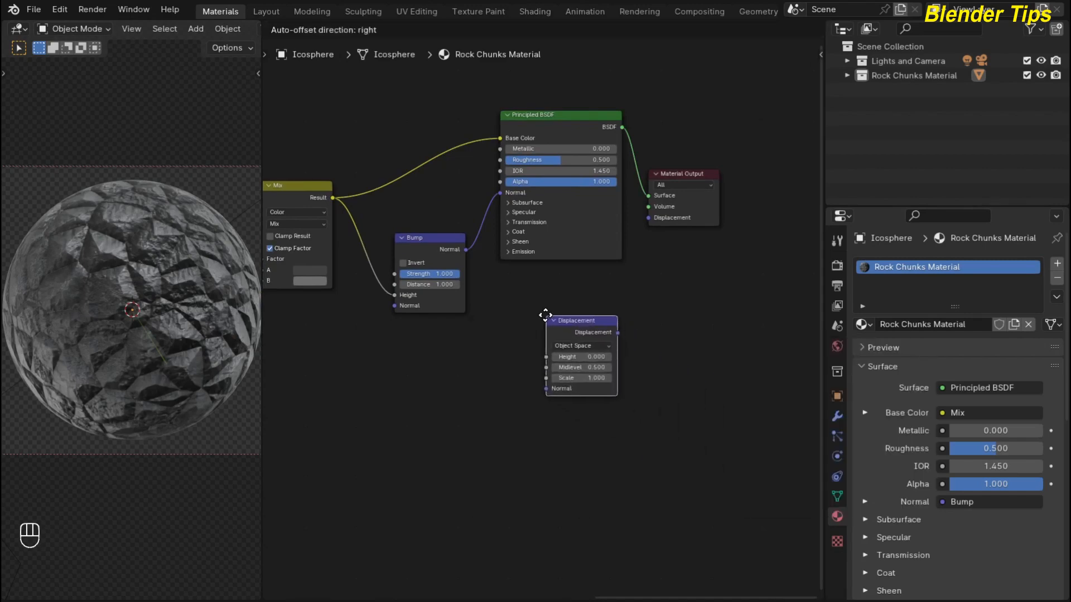
{"action": "left_click", "coordinate": [530, 311]}
Set the Displacement node's Scale to 0.02 and connect its output to the Material Output's Displacement input.
{"action": "scroll", "coordinate": [623, 379], "scroll_direction": "up", "scroll_amount": 2}
{"action": "middle_click_drag", "start_coordinate": [489, 358], "coordinate": [482, 325]}
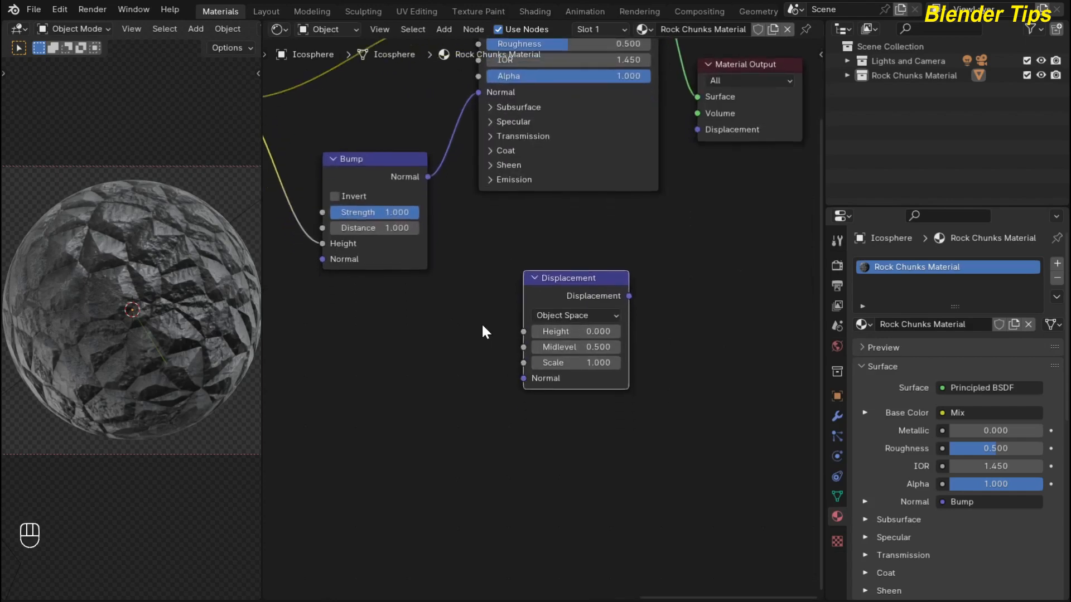
{"action": "left_click", "coordinate": [581, 363]}
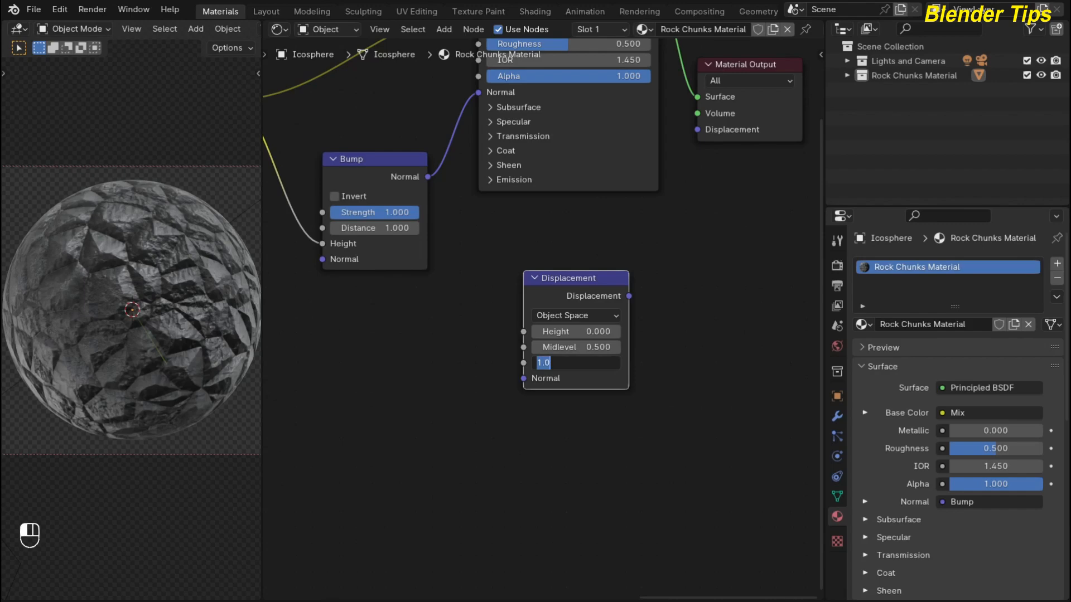
{"action": "type", "text": "0.02"}
{"action": "key", "text": "Return"}
{"action": "middle_click_drag", "start_coordinate": [652, 298], "coordinate": [622, 328]}
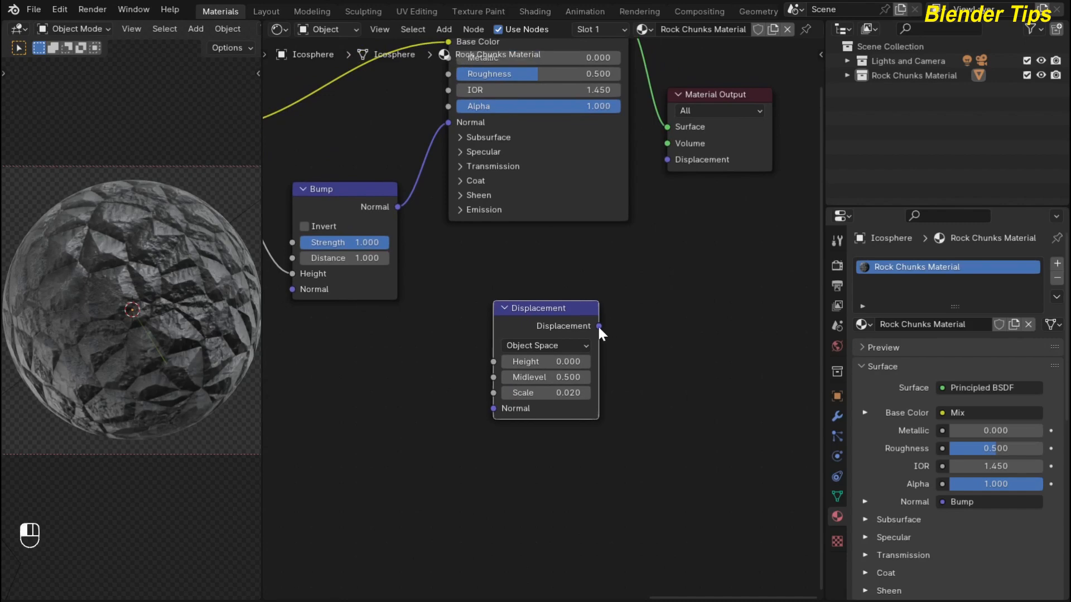
{"action": "left_click_drag", "start_coordinate": [598, 327], "coordinate": [665, 163]}
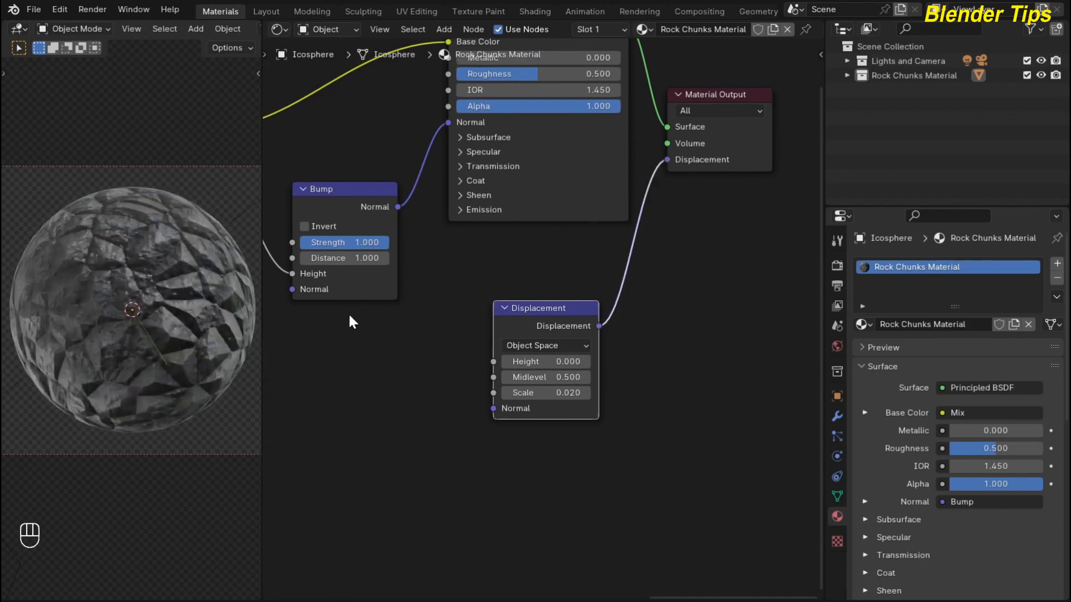
Connect the Color Ramp's Color output to the Displacement node's Height input as well.
{"action": "scroll", "coordinate": [376, 361], "scroll_direction": "down", "scroll_amount": 3}
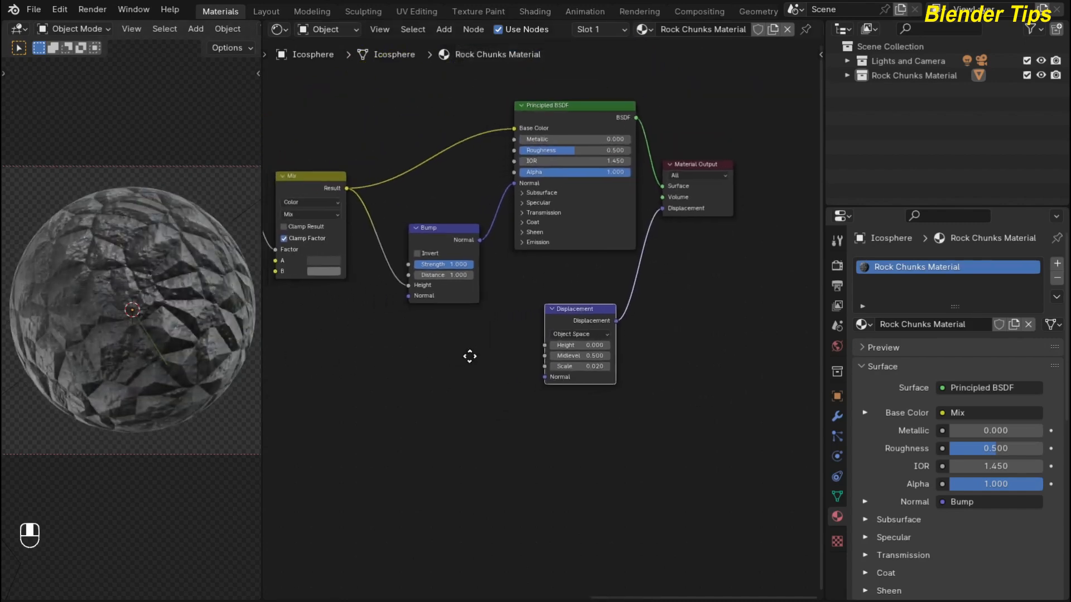
{"action": "scroll", "coordinate": [497, 335], "scroll_direction": "up", "scroll_amount": 2}
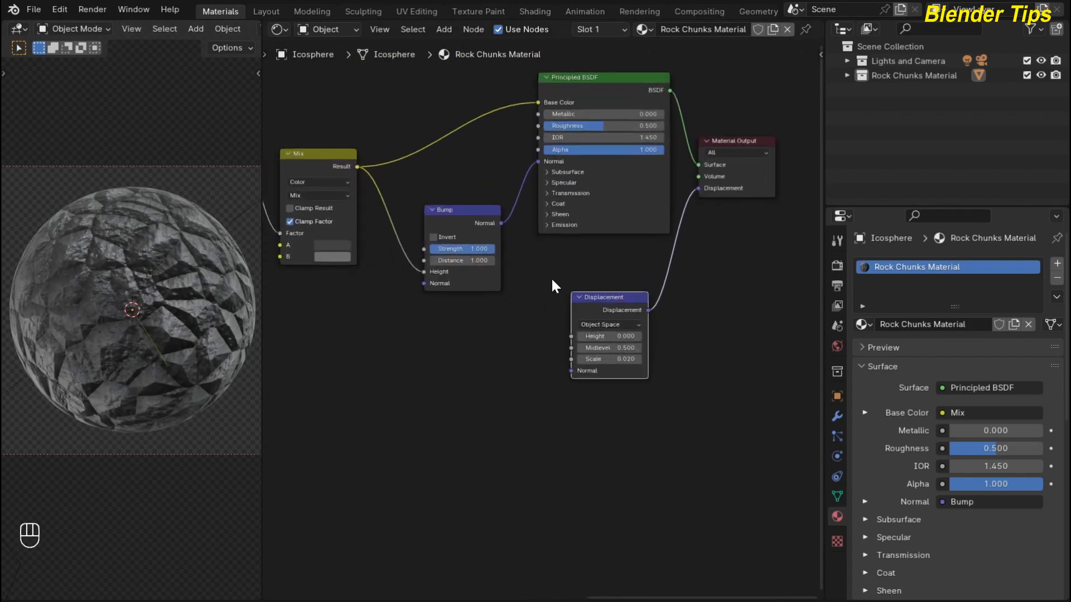
{"action": "scroll", "coordinate": [438, 365], "scroll_direction": "down", "scroll_amount": 10}
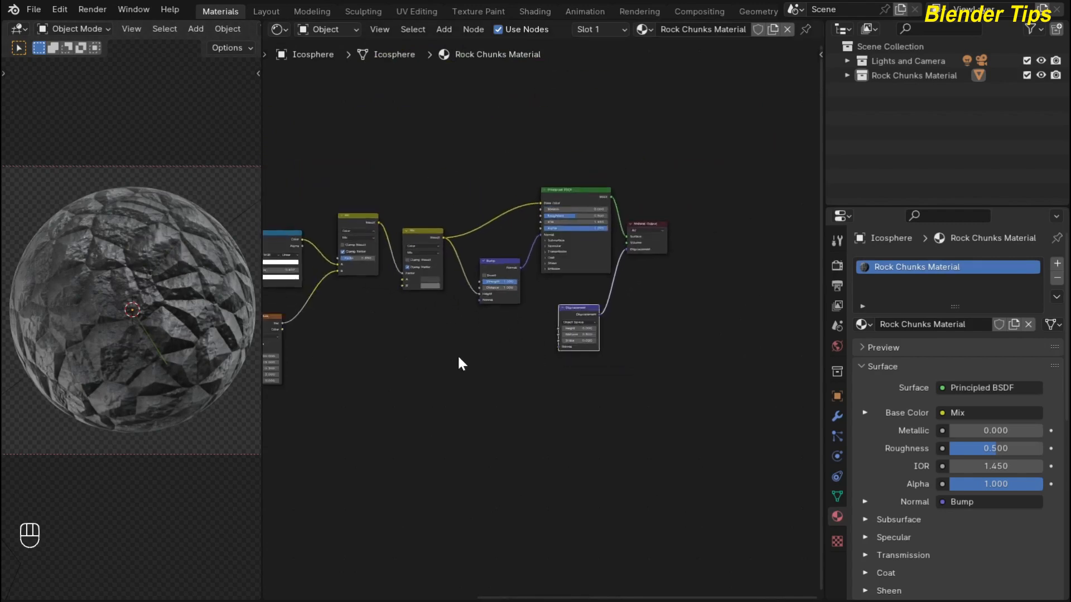
{"action": "middle_click_drag", "start_coordinate": [473, 354], "coordinate": [553, 316]}
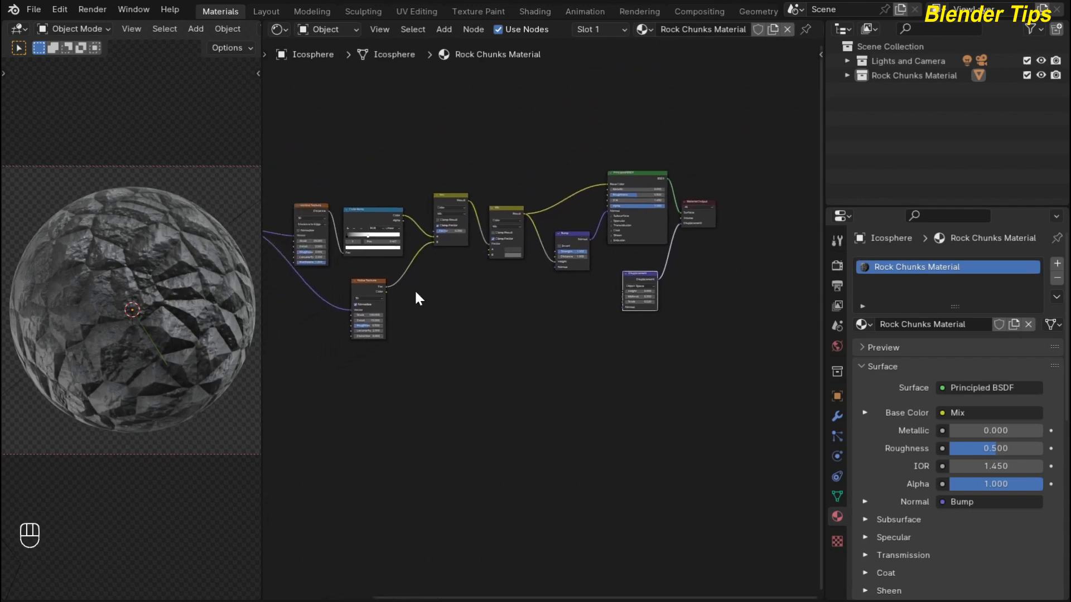
{"action": "scroll", "coordinate": [450, 305], "scroll_direction": "up", "scroll_amount": 2}
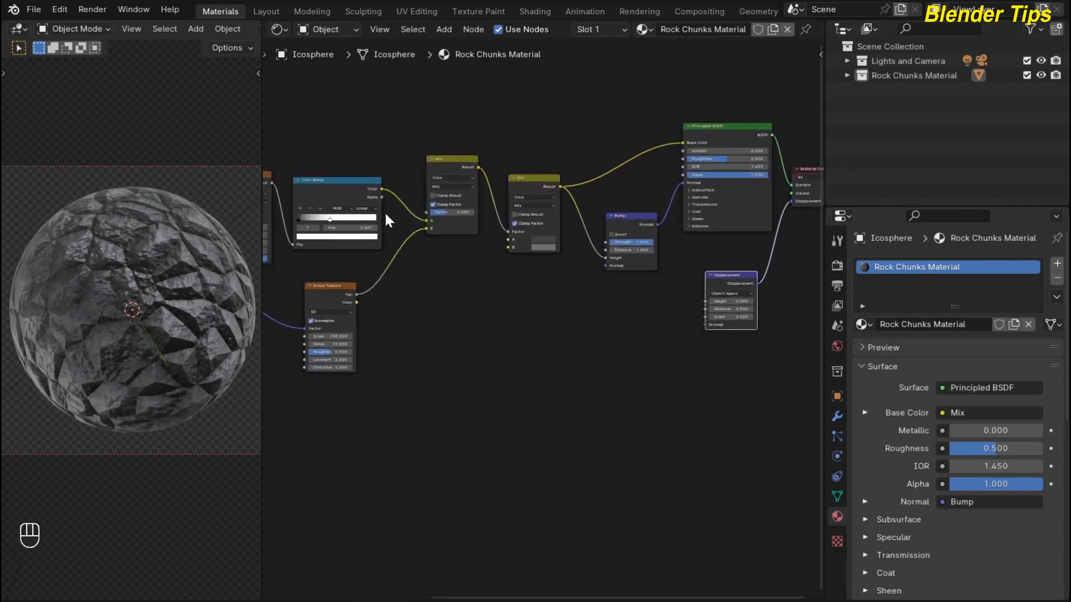
{"action": "middle_click_drag", "start_coordinate": [377, 162], "coordinate": [405, 171]}
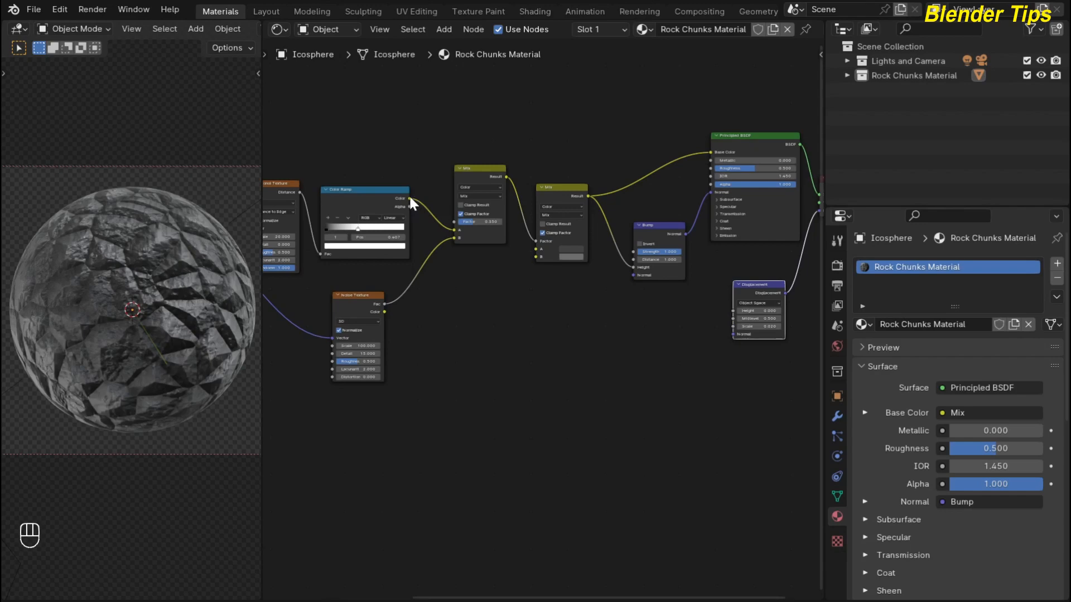
{"action": "left_click_drag", "start_coordinate": [410, 197], "coordinate": [732, 310]}
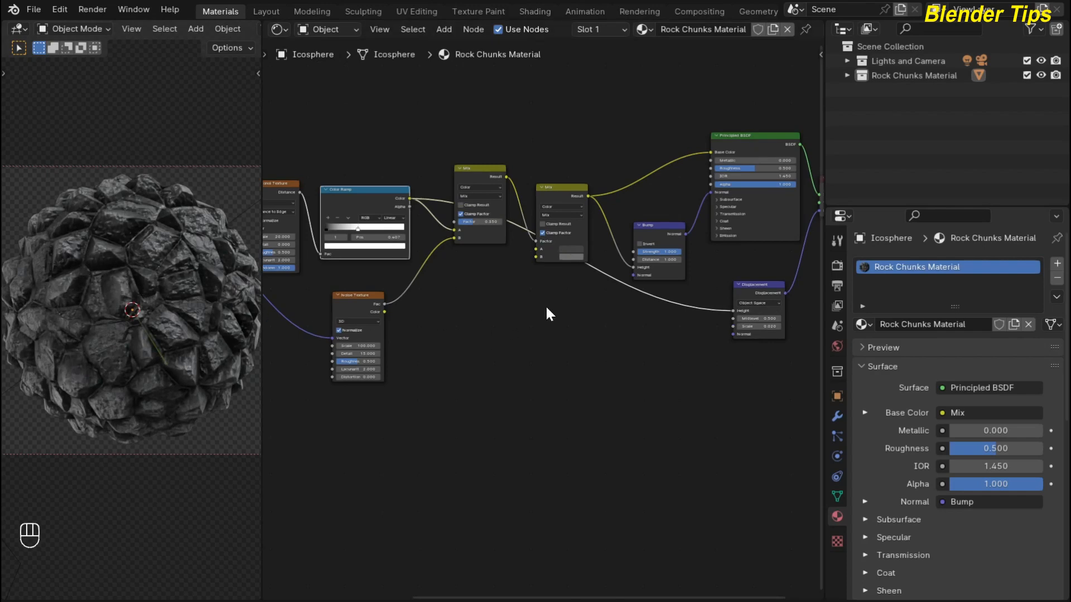
Set the Principled BSDF's Roughness to 0.8.
{"action": "middle_click_drag", "start_coordinate": [596, 340], "coordinate": [483, 437]}
{"action": "scroll", "coordinate": [531, 225], "scroll_direction": "up", "scroll_amount": 5}
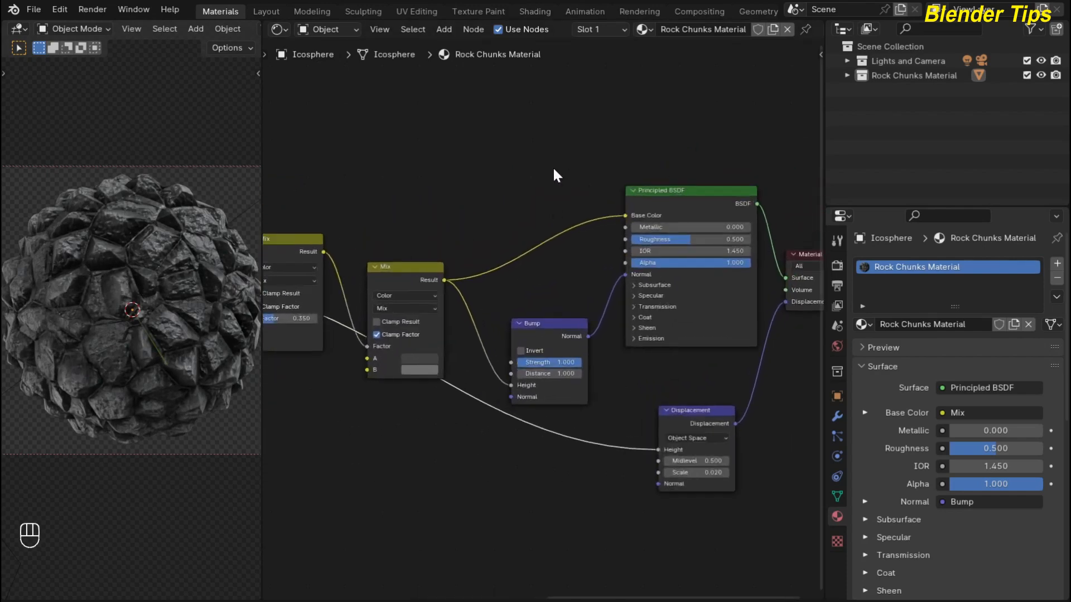
{"action": "middle_click_drag", "start_coordinate": [553, 167], "coordinate": [480, 189]}
{"action": "left_click_drag", "start_coordinate": [604, 260], "coordinate": [619, 260]}
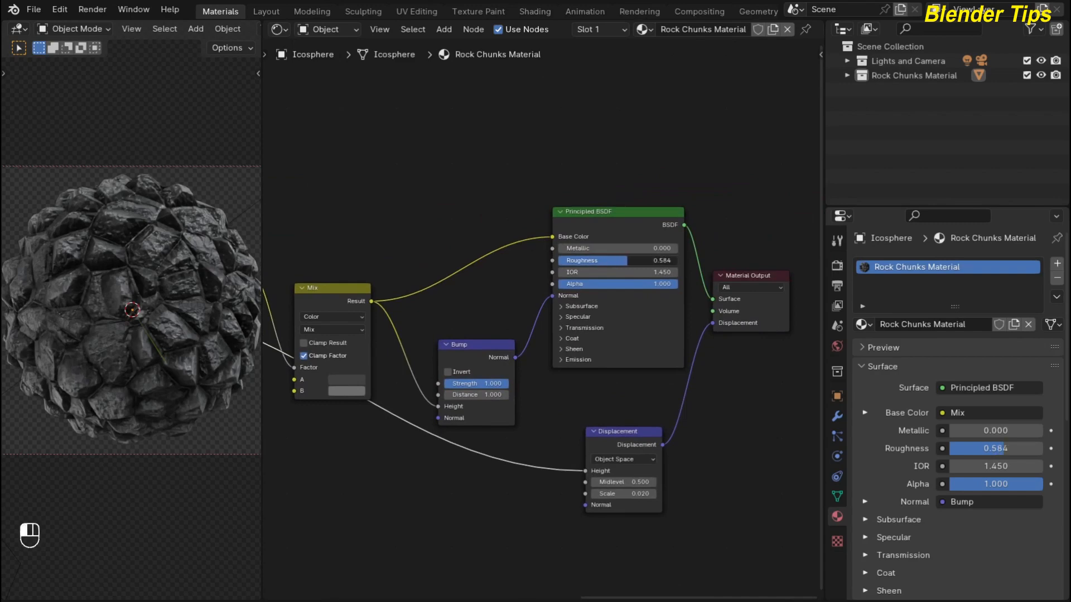
{"action": "left_click", "coordinate": [632, 259]}
{"action": "type", "text": "0.8"}
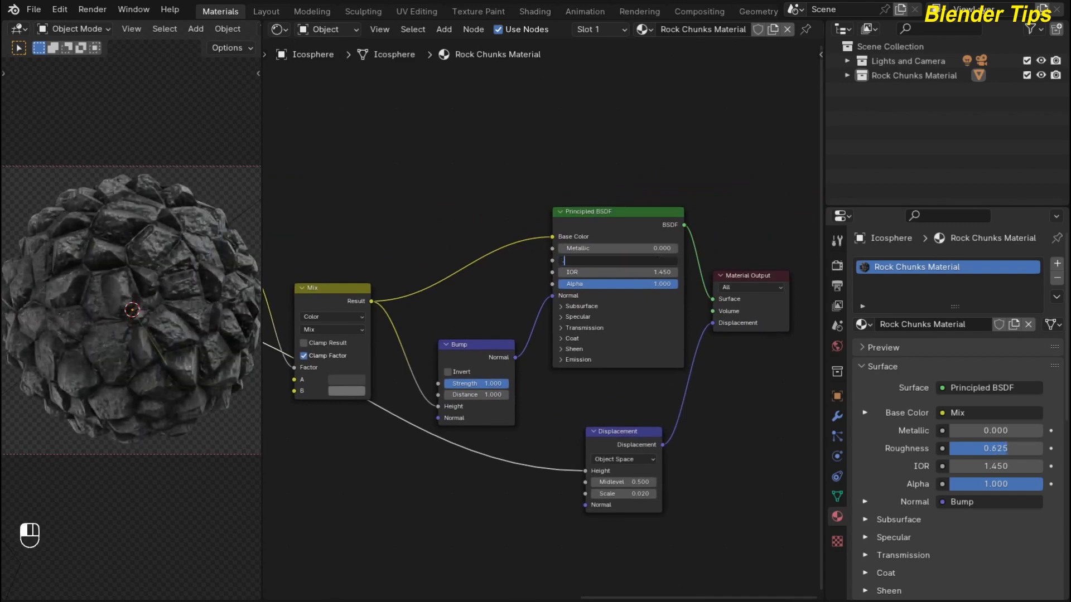
{"action": "key", "text": "Return"}
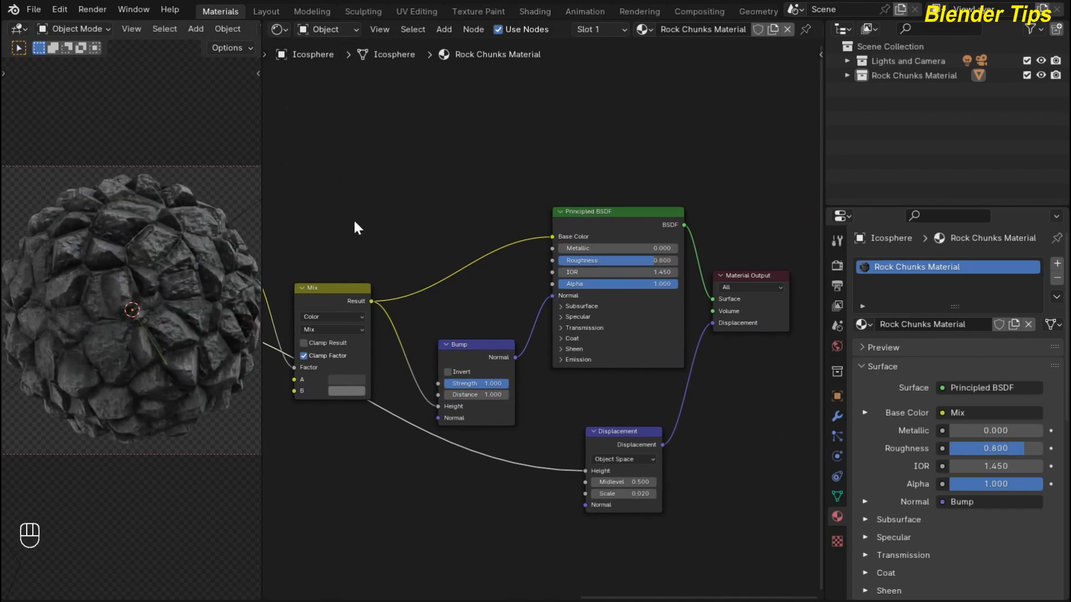
Bring the whole node tree into view and render the rock sphere as a still image.
{"action": "scroll", "coordinate": [397, 206], "scroll_direction": "down", "scroll_amount": 12}
{"action": "middle_click_drag", "start_coordinate": [418, 197], "coordinate": [473, 173]}
{"action": "scroll", "coordinate": [497, 173], "scroll_direction": "down", "scroll_amount": 3}
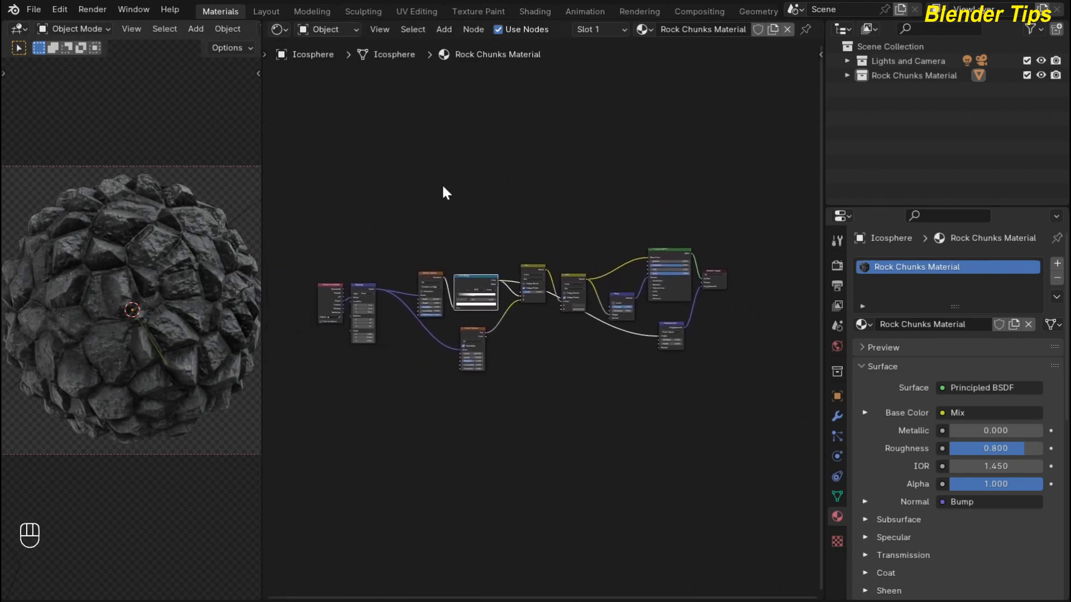
{"action": "key", "text": "F12"}
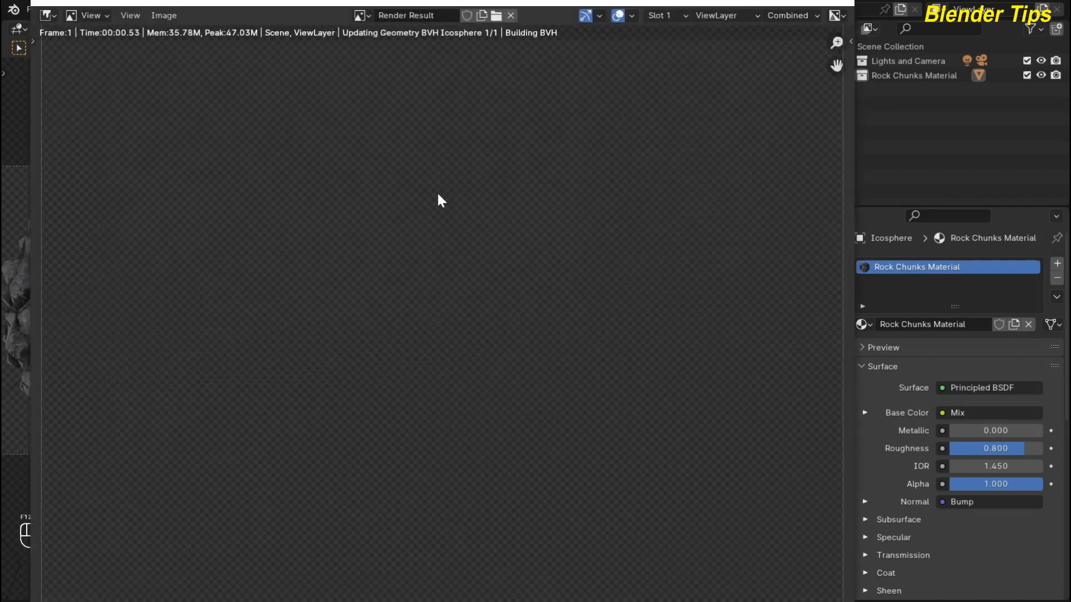